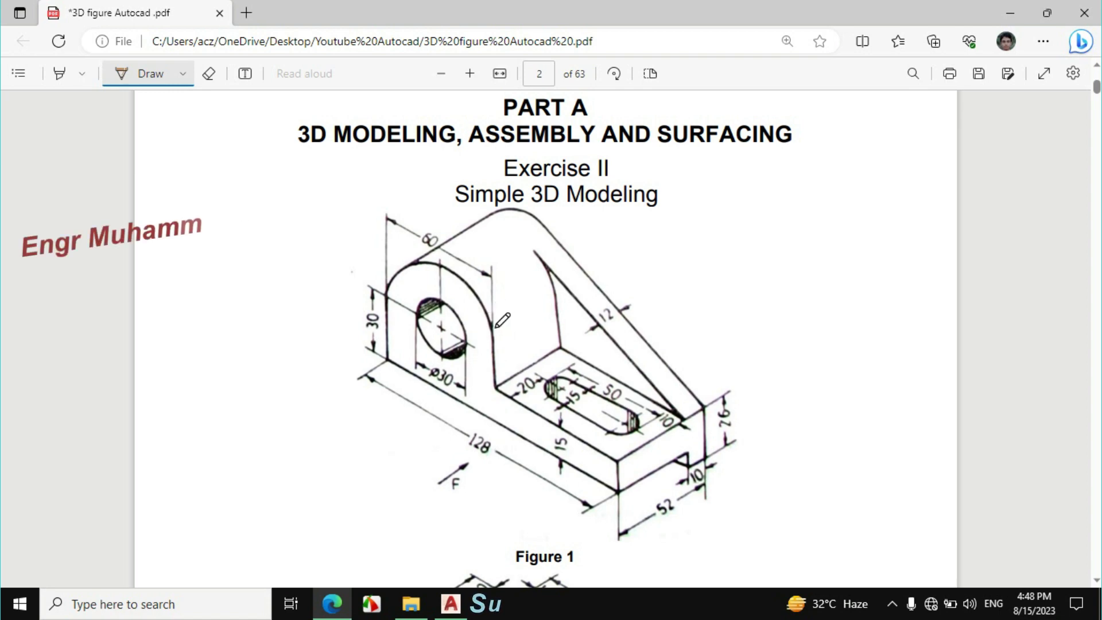
# Ink-mark the F arrow, upright arch, base front edge, and the 128 and 15 dimensions on Figure 1.
pyautogui.moveTo(454, 457)
pyautogui.mouseDown()
pyautogui.moveTo(423, 478)
pyautogui.moveTo(445, 500)
pyautogui.moveTo(477, 482)
pyautogui.moveTo(457, 458)
pyautogui.mouseUp()
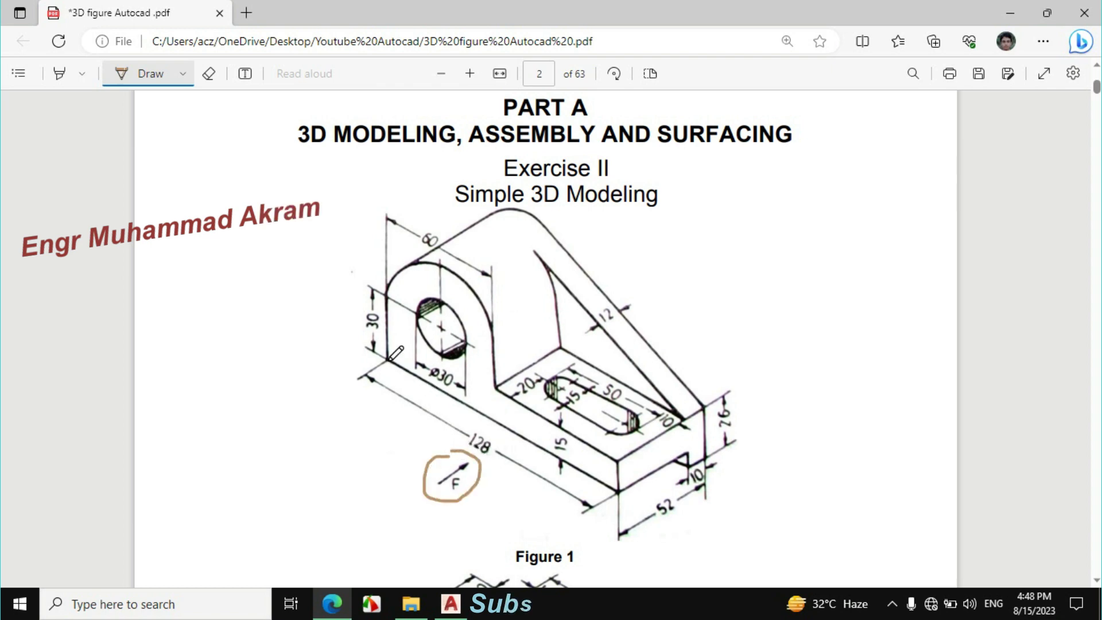
pyautogui.moveTo(390, 360)
pyautogui.mouseDown()
pyautogui.moveTo(398, 276)
pyautogui.moveTo(429, 269)
pyautogui.moveTo(467, 283)
pyautogui.moveTo(489, 315)
pyautogui.moveTo(506, 396)
pyautogui.moveTo(617, 459)
pyautogui.mouseUp()
pyautogui.moveTo(368, 379); pyautogui.dragTo(584, 512)
pyautogui.moveTo(500, 430)
pyautogui.mouseDown()
pyautogui.moveTo(462, 431)
pyautogui.moveTo(476, 461)
pyautogui.moveTo(497, 462)
pyautogui.moveTo(503, 432)
pyautogui.mouseUp()
pyautogui.moveTo(572, 472); pyautogui.dragTo(575, 437)
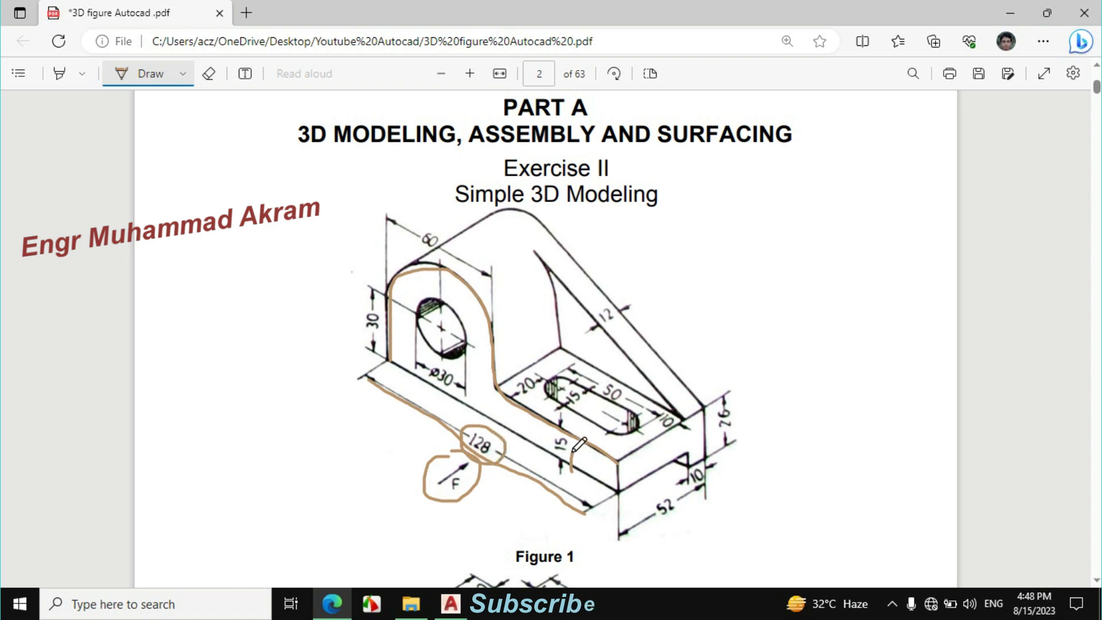
pyautogui.click(459, 605)
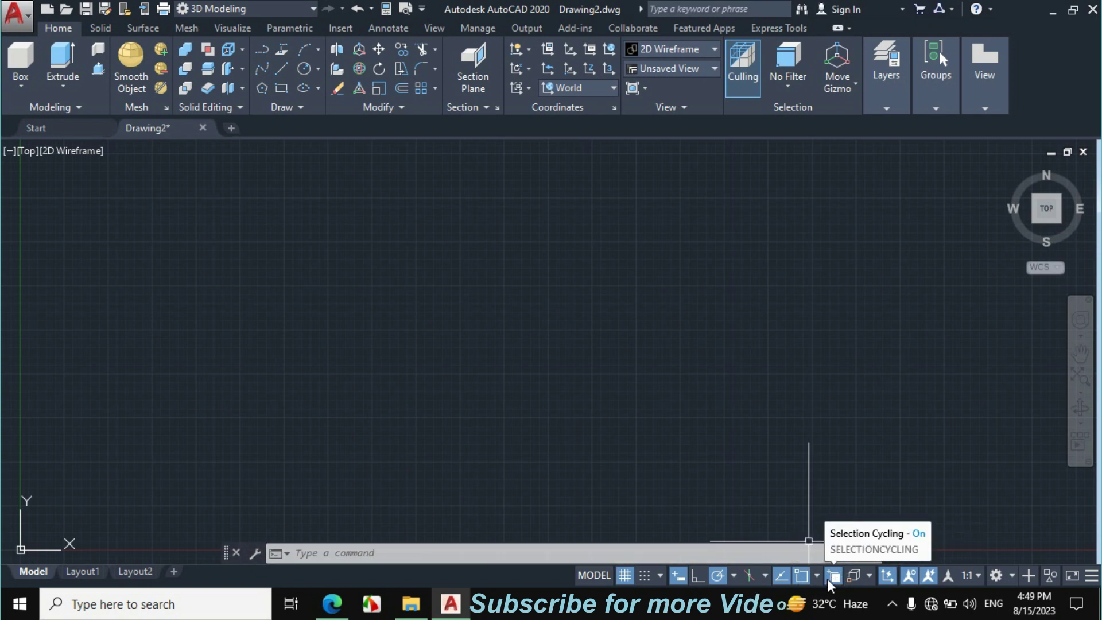
# Switch the viewport to the Front view with the Realistic visual style.
pyautogui.click(1091, 576)
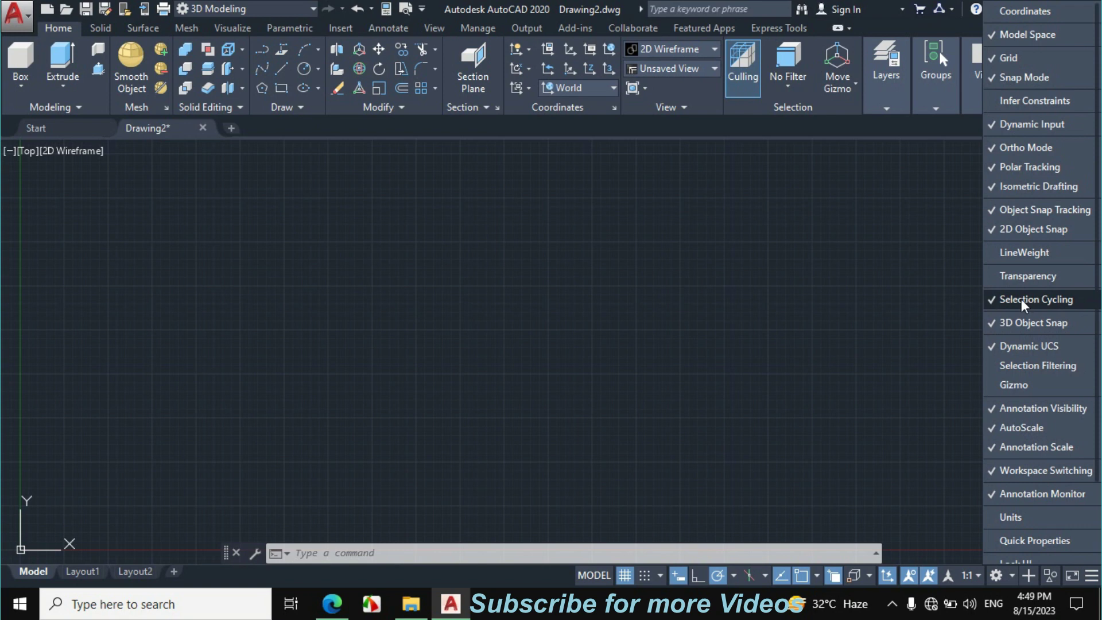
pyautogui.click(869, 347)
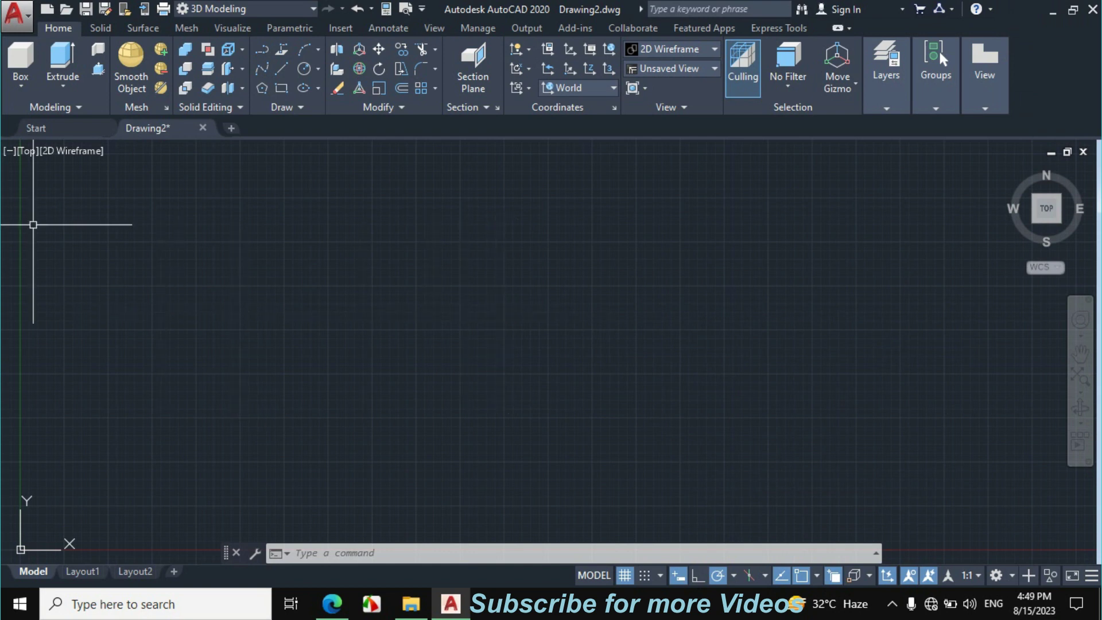
pyautogui.click(24, 152)
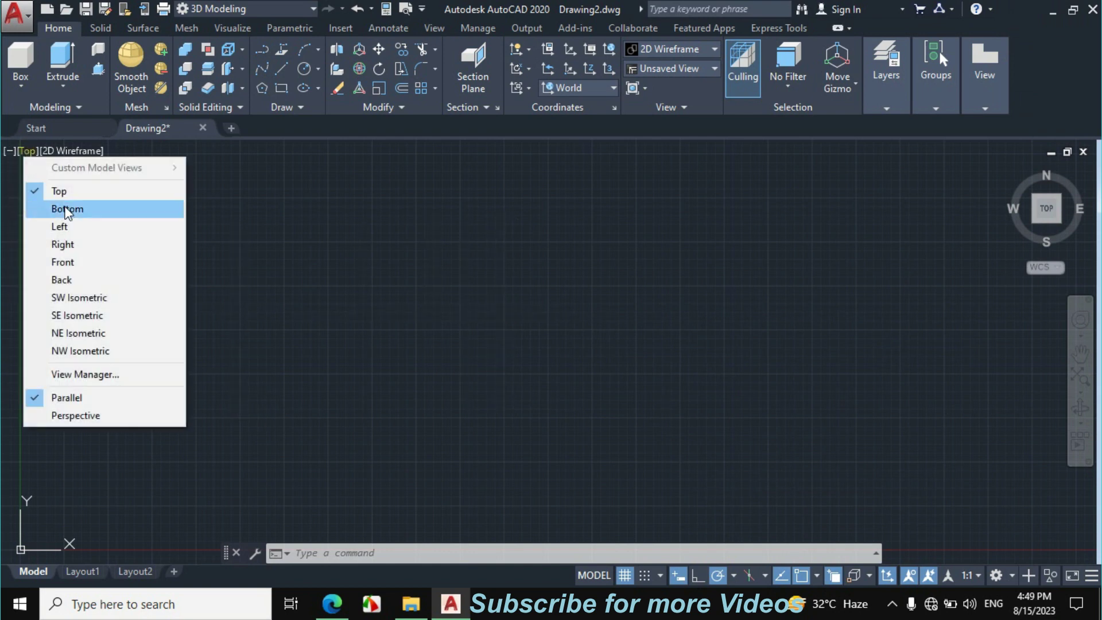
pyautogui.click(84, 262)
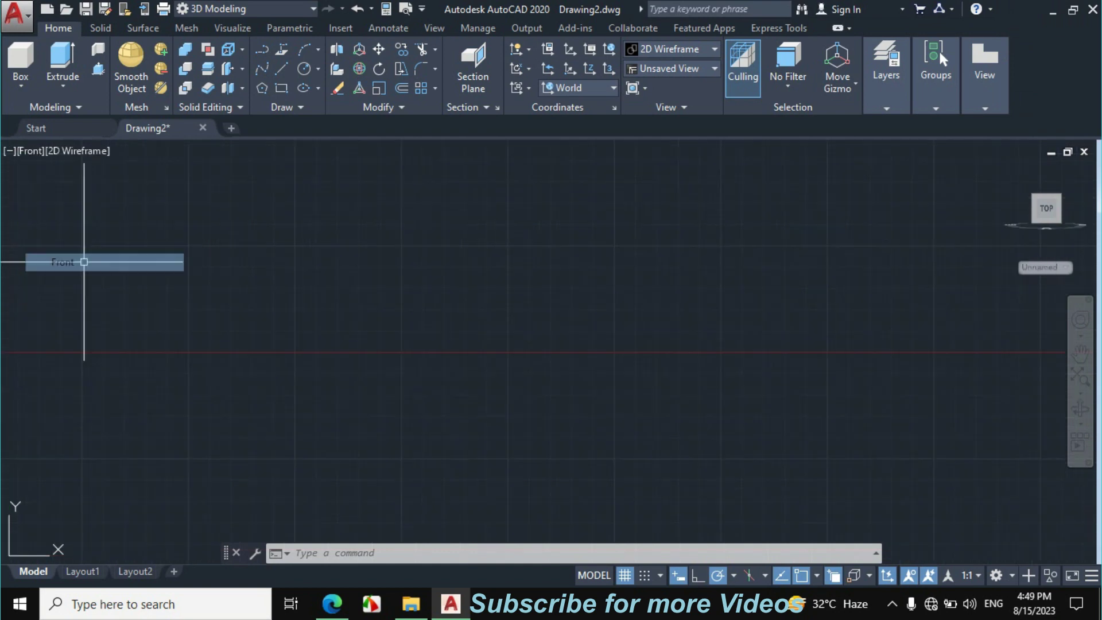
pyautogui.click(81, 148)
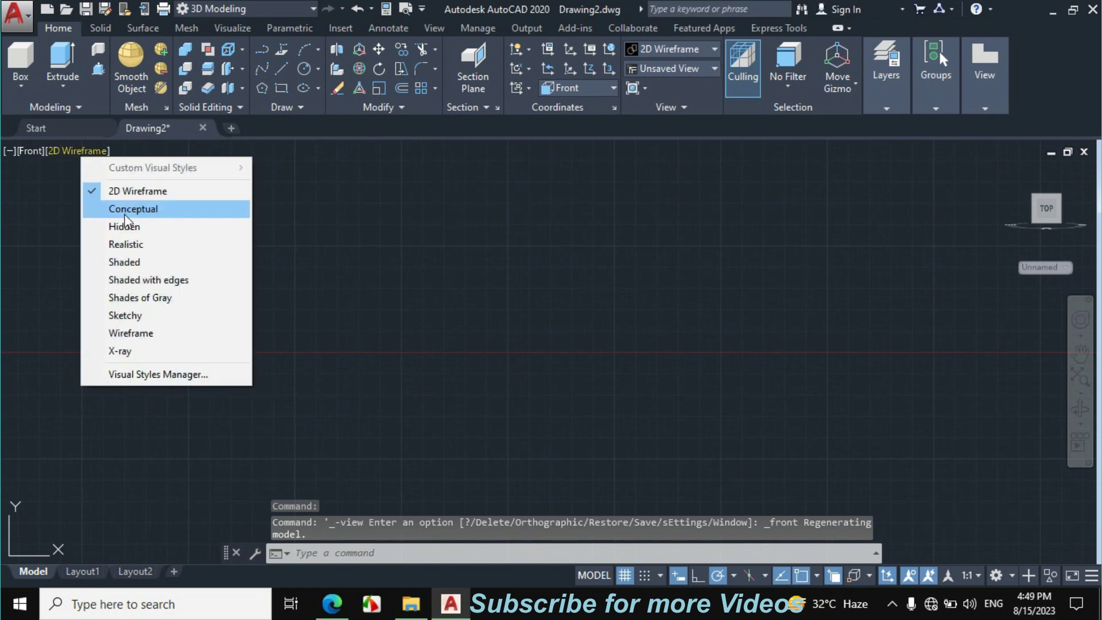
pyautogui.click(143, 245)
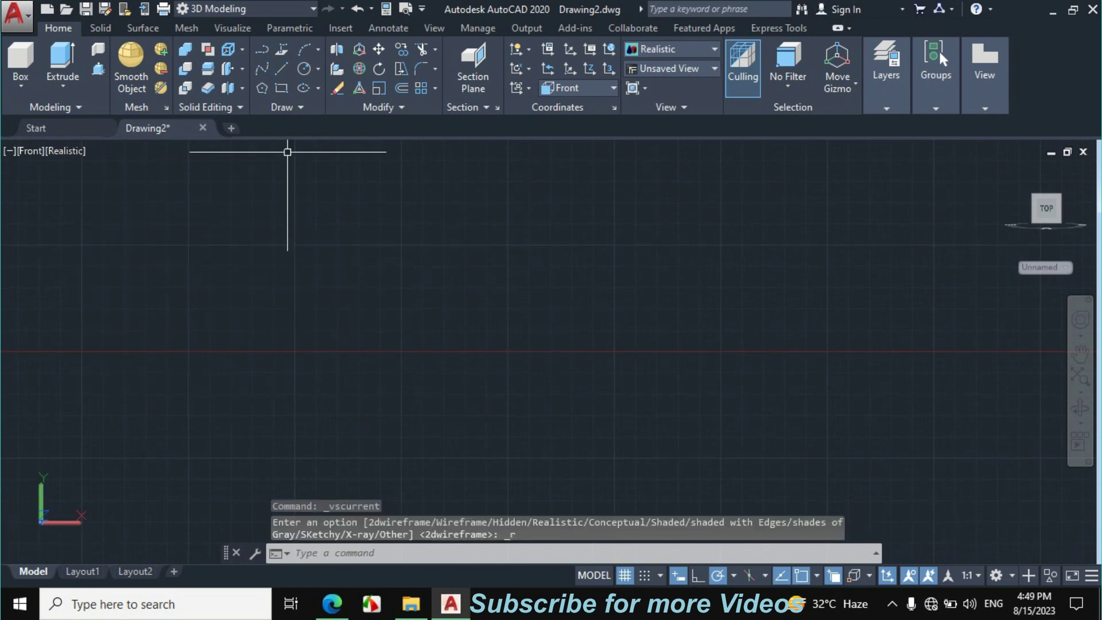
pyautogui.click(282, 88)
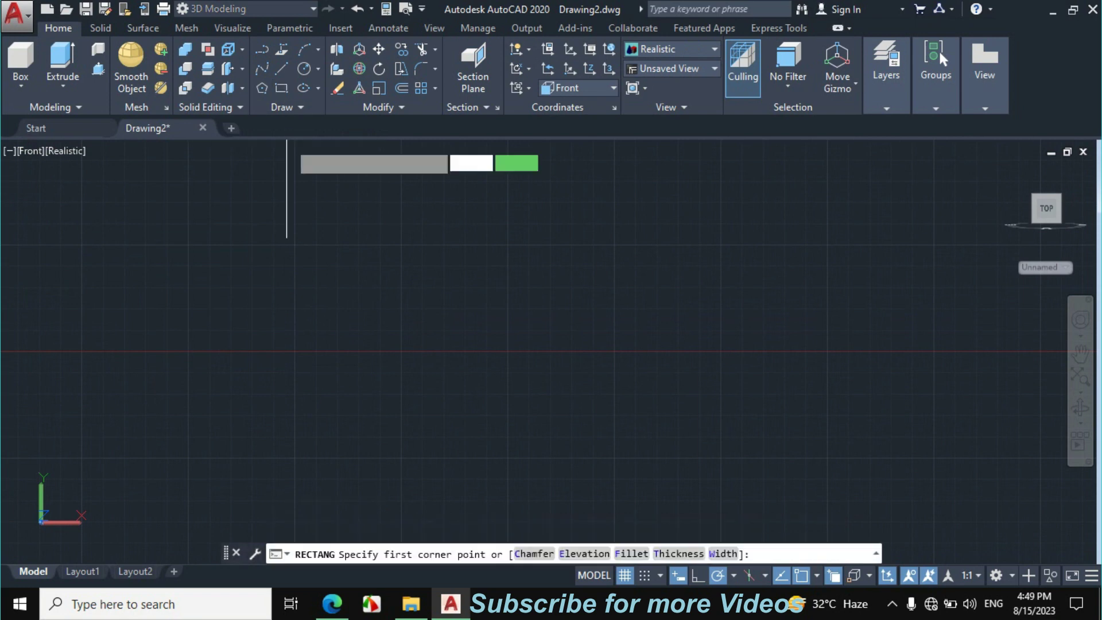
# Draw a 128 by 15 base rectangle from a picked first corner.
pyautogui.click(327, 254)
pyautogui.write('12')
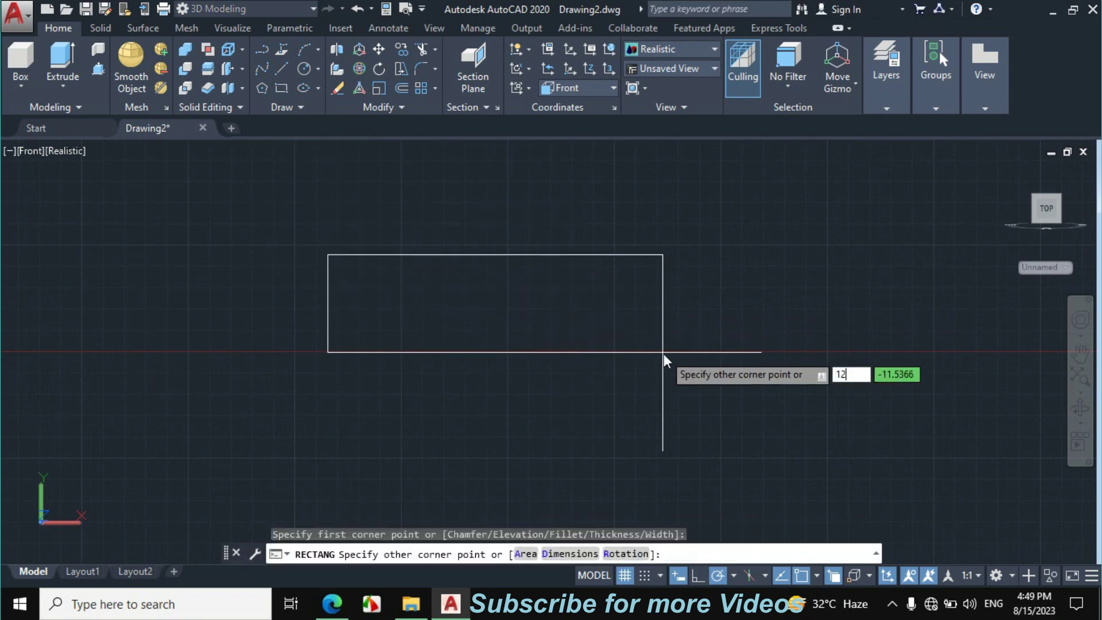
pyautogui.press('Tab')
pyautogui.write('15')
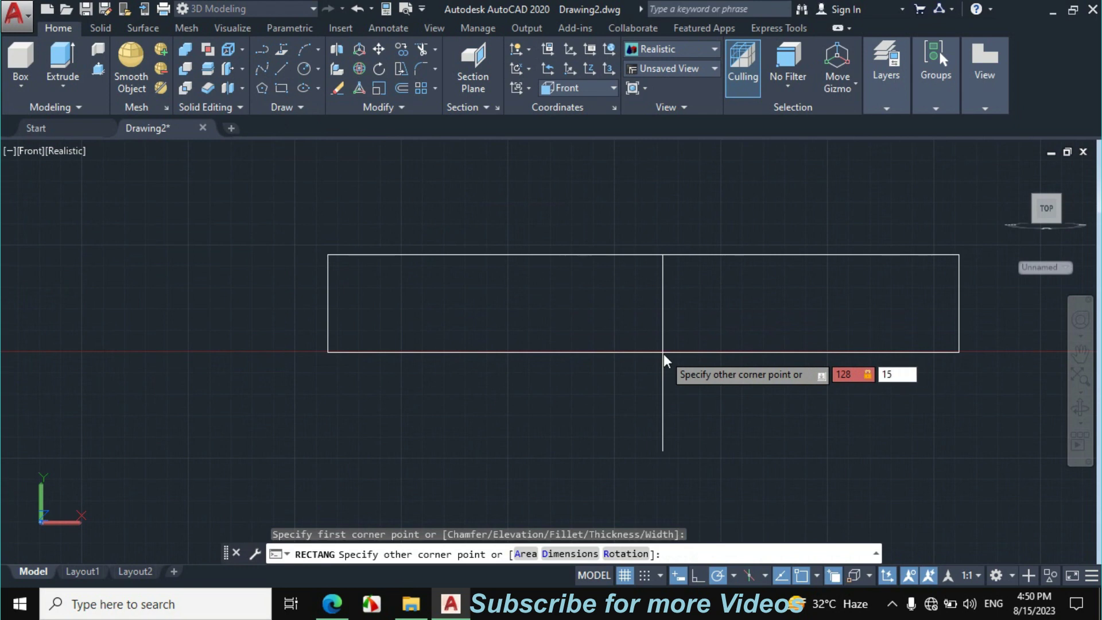
pyautogui.press('Return')
pyautogui.scroll(-3, 422, 353)
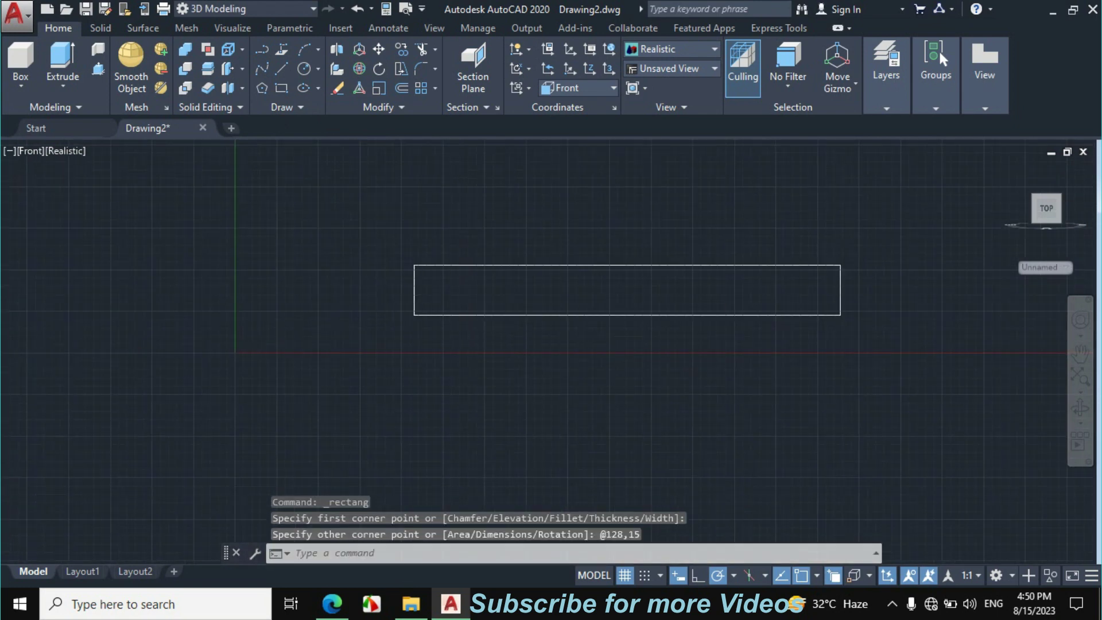
pyautogui.scroll(2, 569, 328)
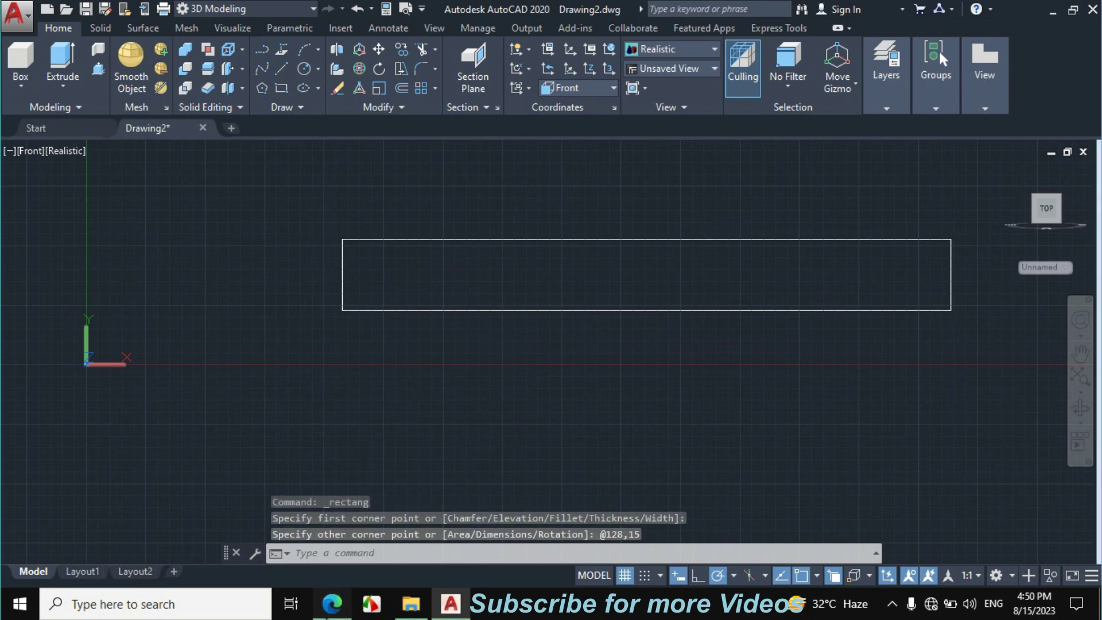
pyautogui.click(333, 603)
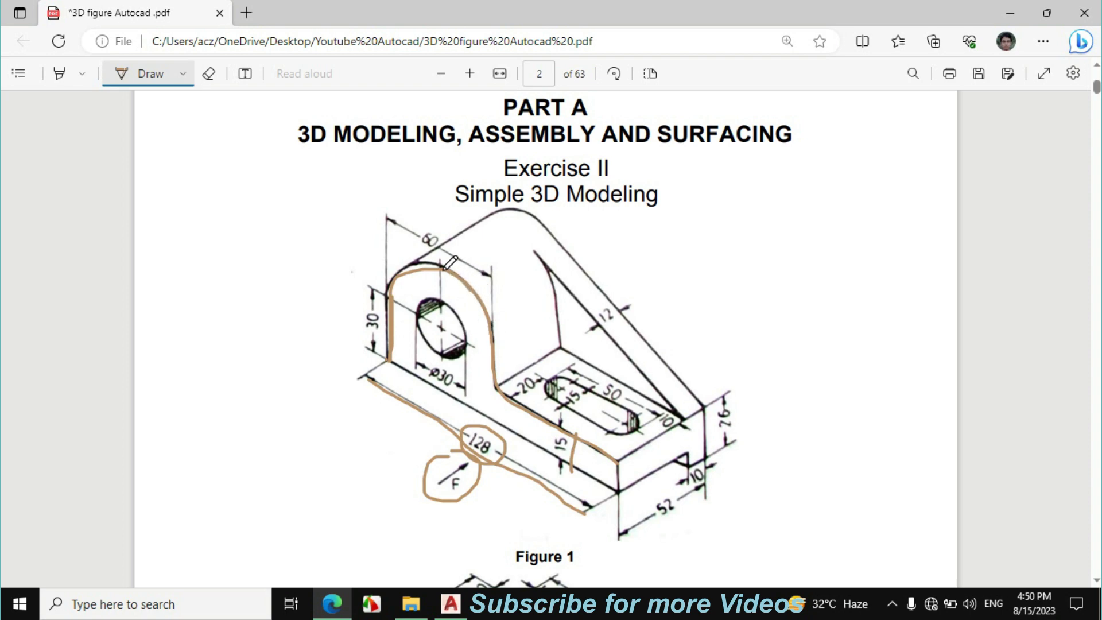
# Ink over the boss's top arc, circle the 60 dimension and mark across the Ø30 hole.
pyautogui.moveTo(409, 270)
pyautogui.mouseDown()
pyautogui.moveTo(476, 288)
pyautogui.moveTo(492, 310)
pyautogui.mouseUp()
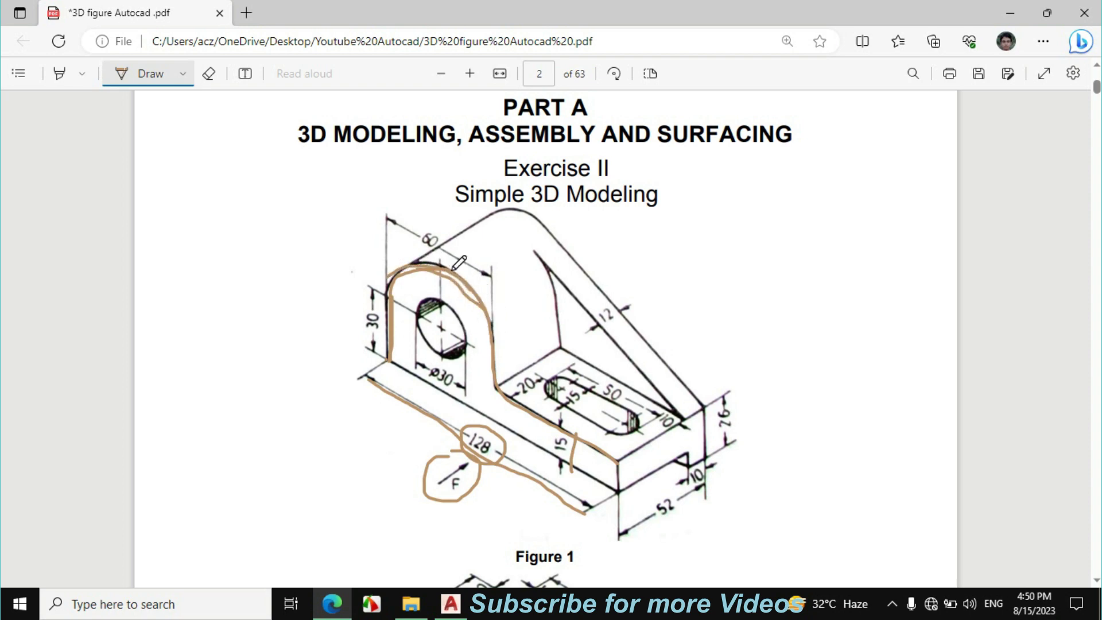
pyautogui.moveTo(419, 251)
pyautogui.mouseDown()
pyautogui.moveTo(409, 225)
pyautogui.moveTo(448, 246)
pyautogui.mouseUp()
pyautogui.moveTo(439, 332)
pyautogui.mouseDown()
pyautogui.moveTo(444, 311)
pyautogui.moveTo(428, 305)
pyautogui.mouseUp()
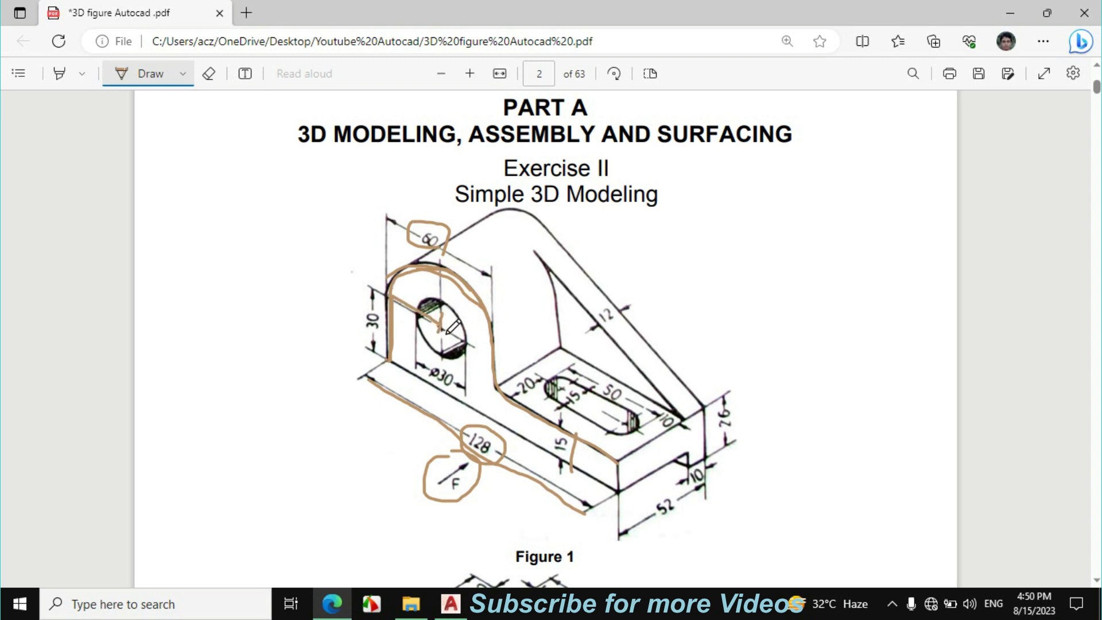
pyautogui.moveTo(444, 326); pyautogui.dragTo(483, 310)
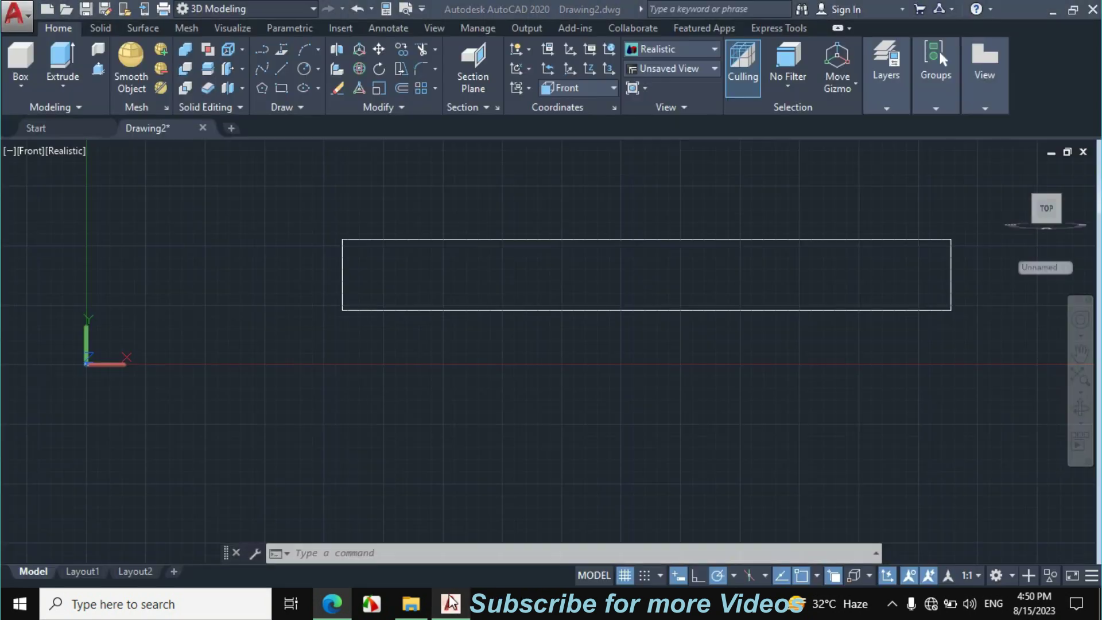
# Draw a 30-unit line up from the base's bottom-left corner, then a 30-unit line across.
pyautogui.click(451, 602)
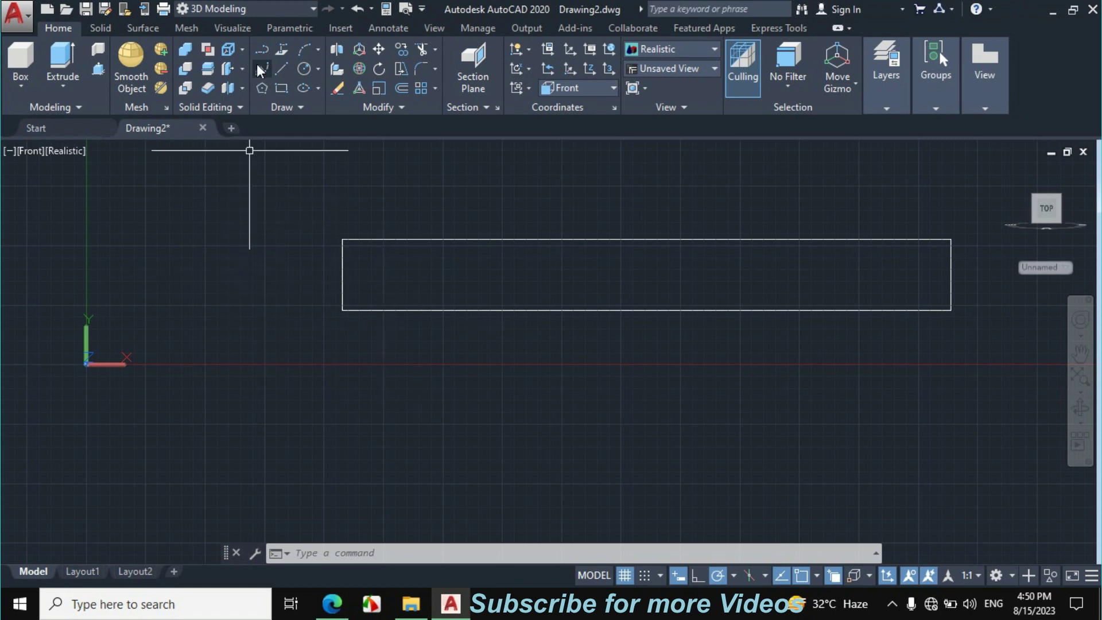
pyautogui.click(281, 70)
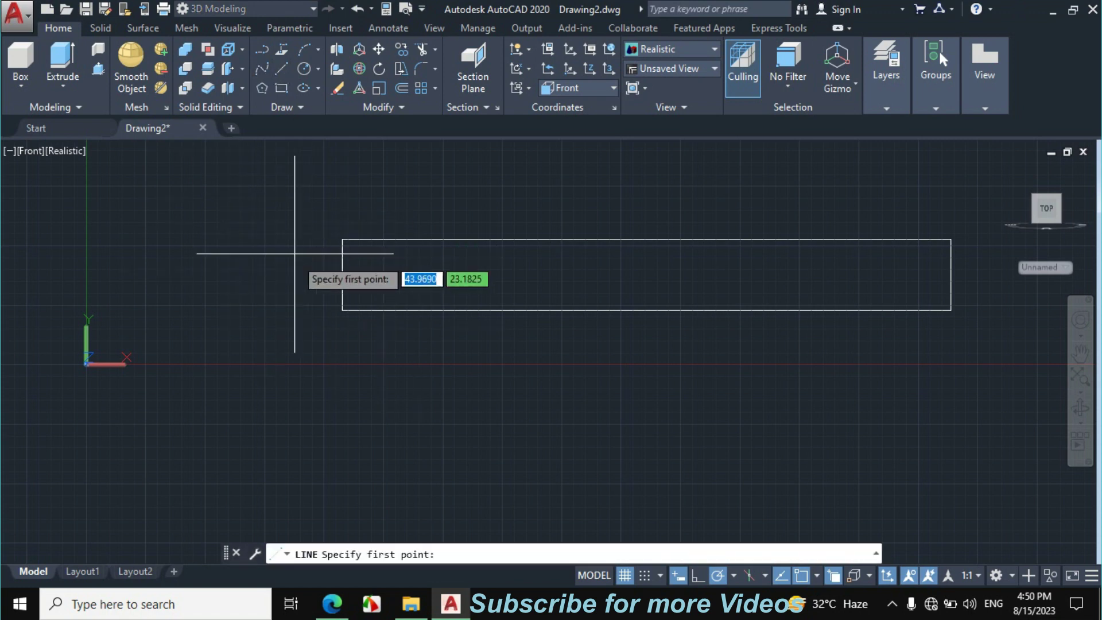
pyautogui.click(342, 310)
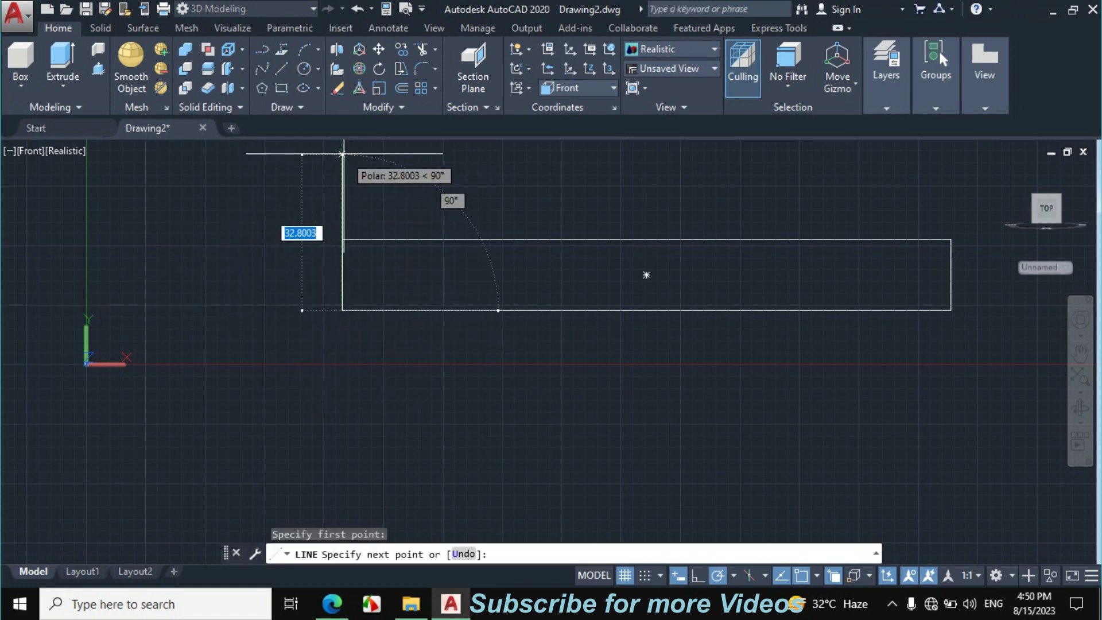
pyautogui.write('30')
pyautogui.press('Return')
pyautogui.scroll(-2, 382, 310)
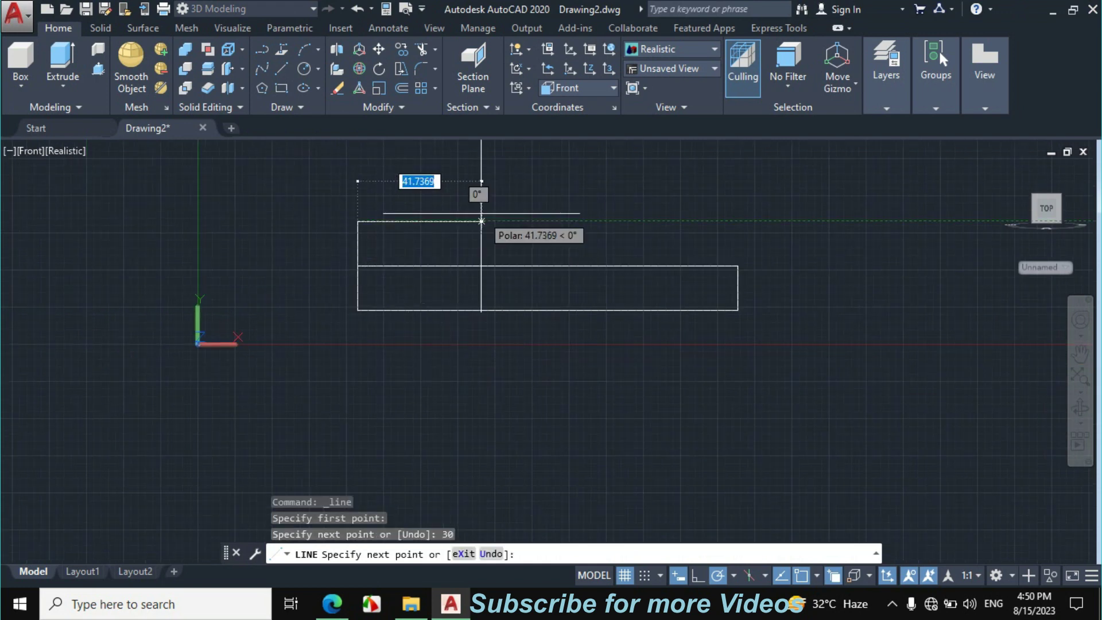
pyautogui.write('30')
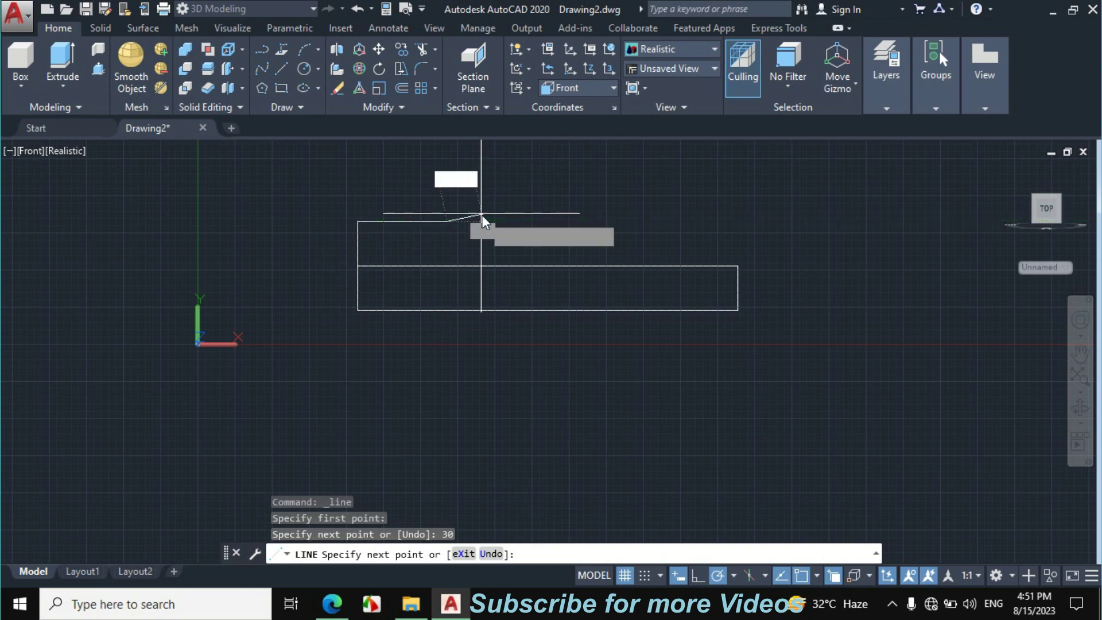
pyautogui.press('Return')
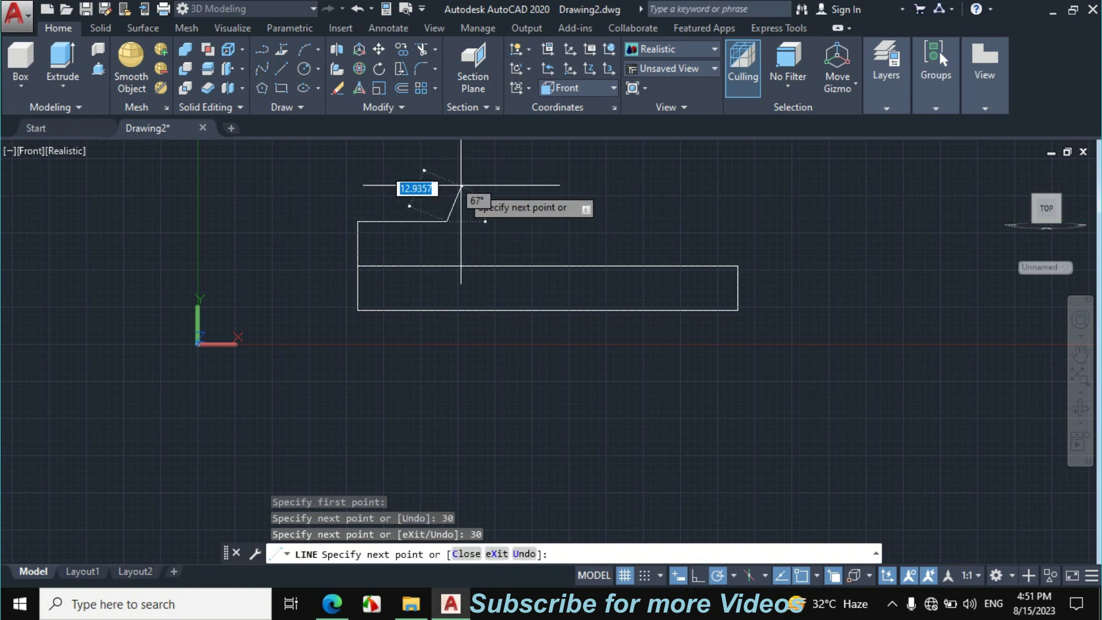
pyautogui.press('Escape')
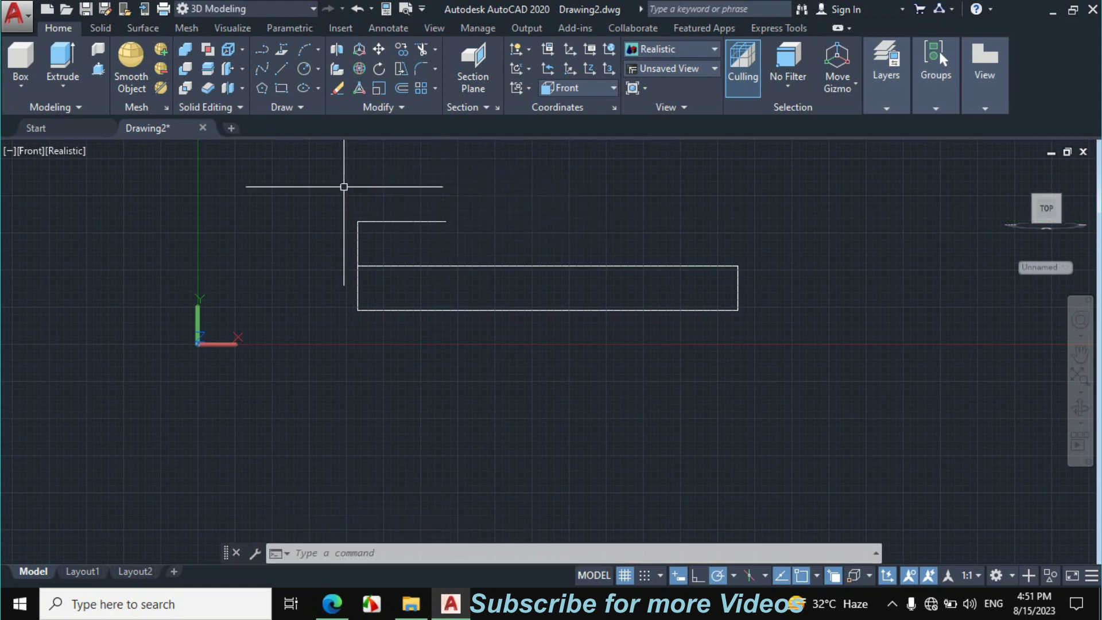
pyautogui.click(332, 603)
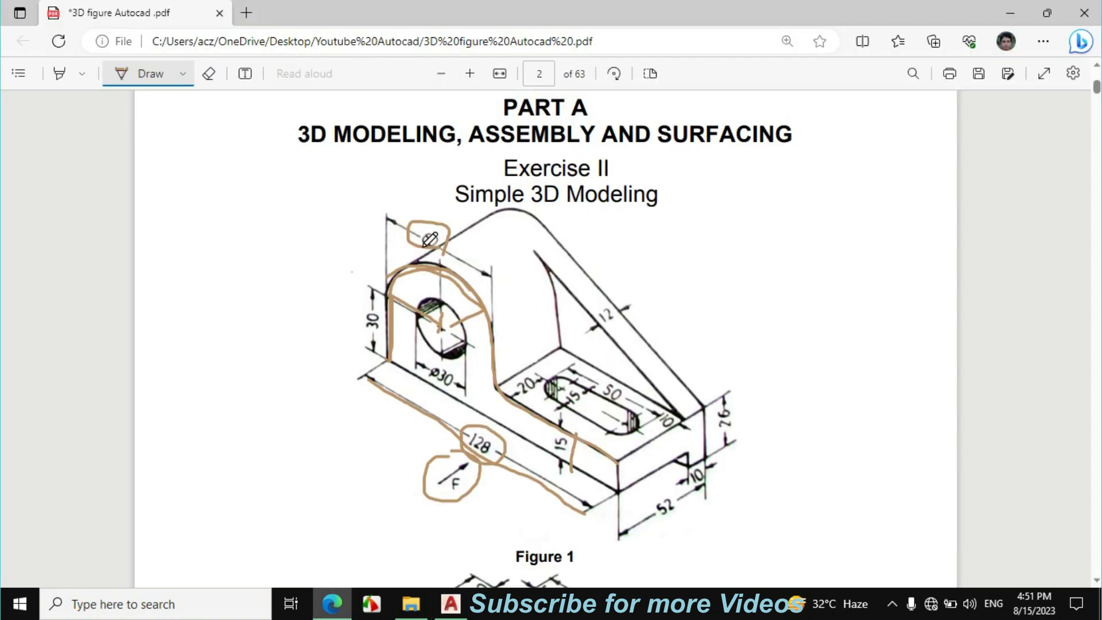
# Add an ink stroke under the Ø30 hole on Figure 1 and return to AutoCAD.
pyautogui.rightClick(332, 604)
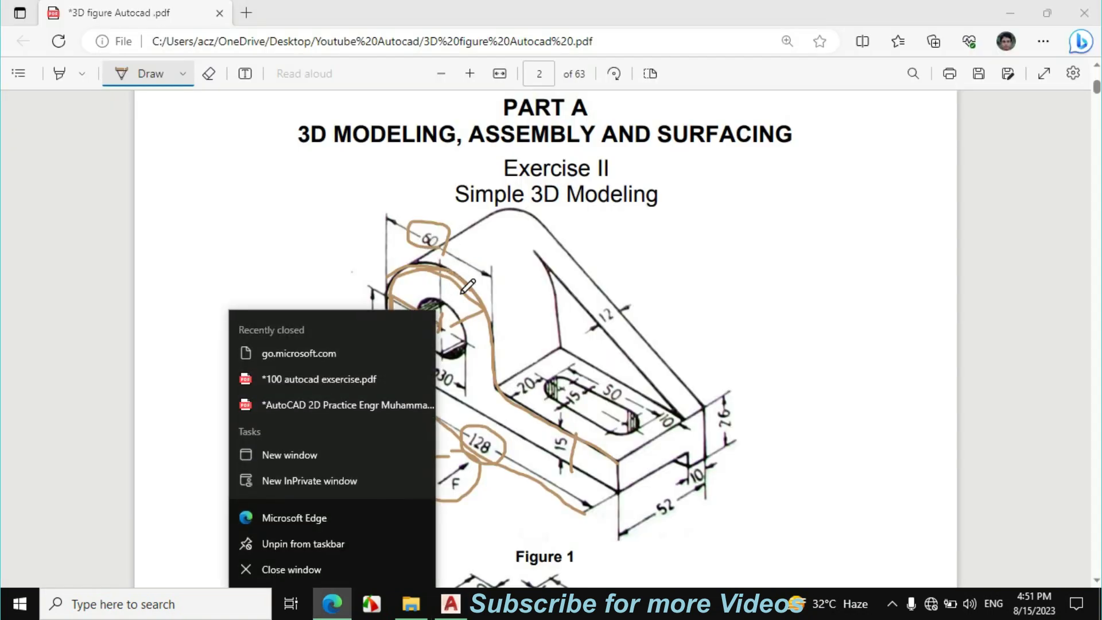
pyautogui.click(467, 285)
pyautogui.moveTo(417, 348); pyautogui.dragTo(470, 367)
pyautogui.click(451, 603)
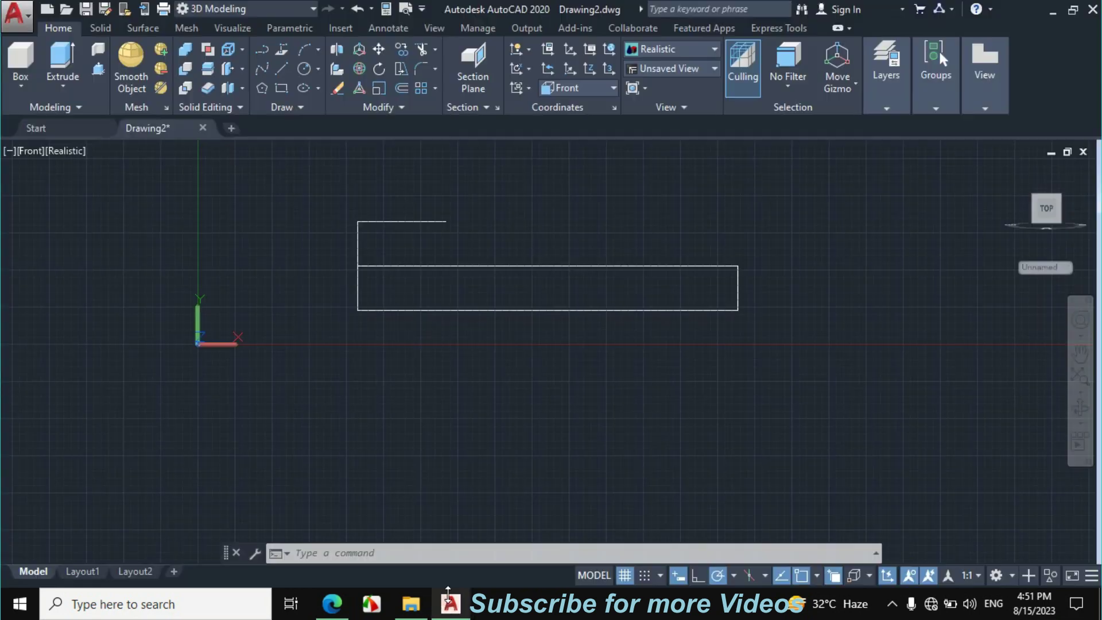
# Draw concentric Ø60 boss and Ø30 hole circles centred on the line's endpoint.
pyautogui.click(318, 67)
pyautogui.click(362, 125)
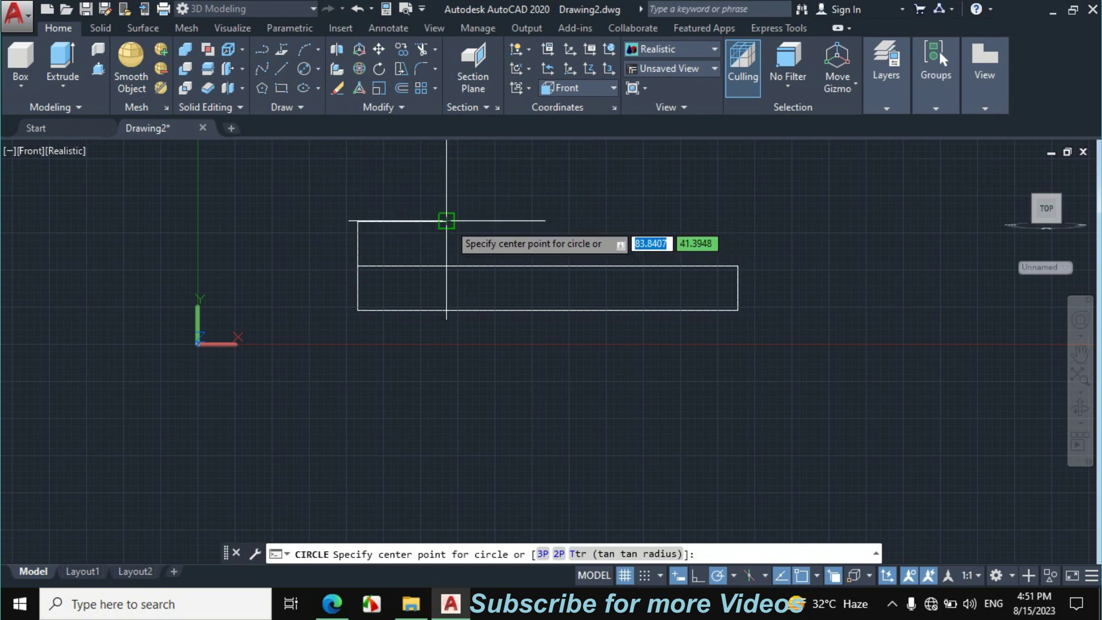
pyautogui.click(446, 221)
pyautogui.write('60')
pyautogui.press('Return')
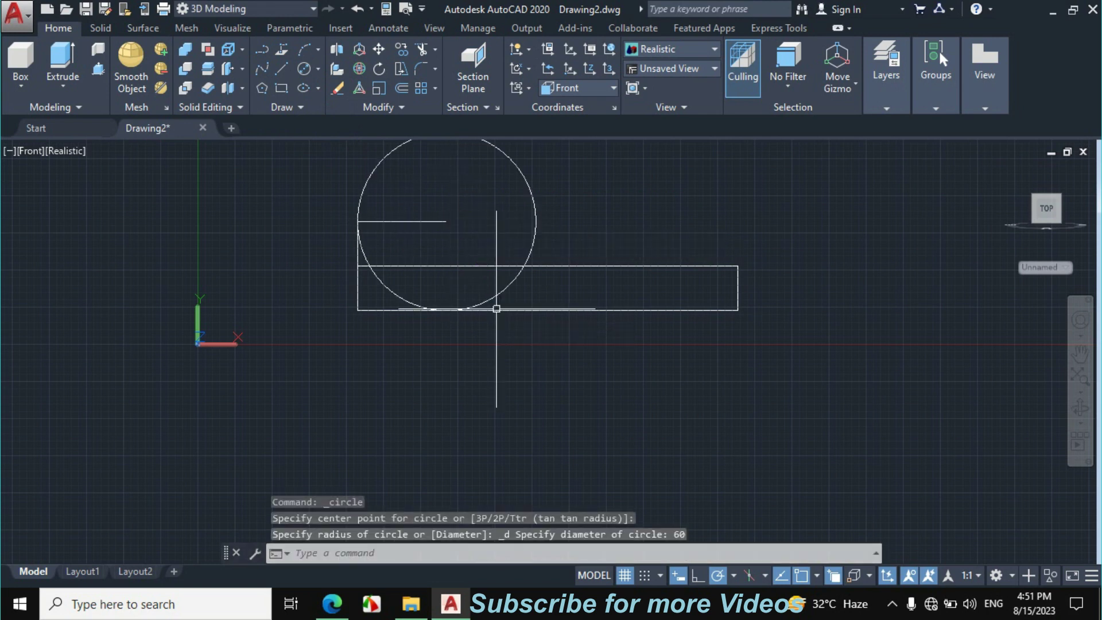
pyautogui.click(318, 67)
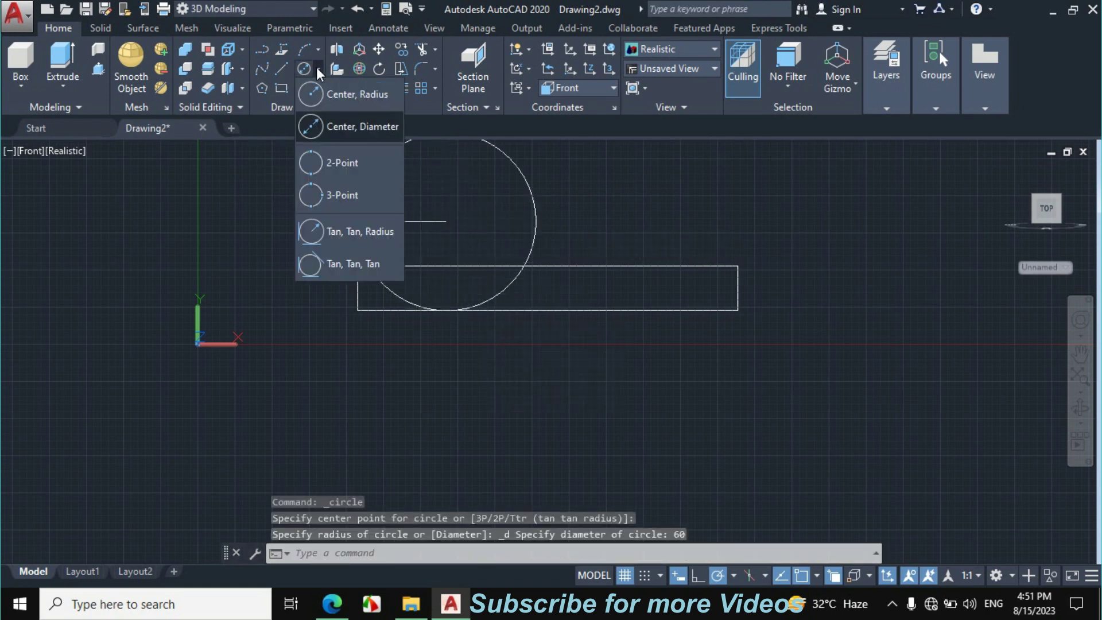
pyautogui.click(342, 126)
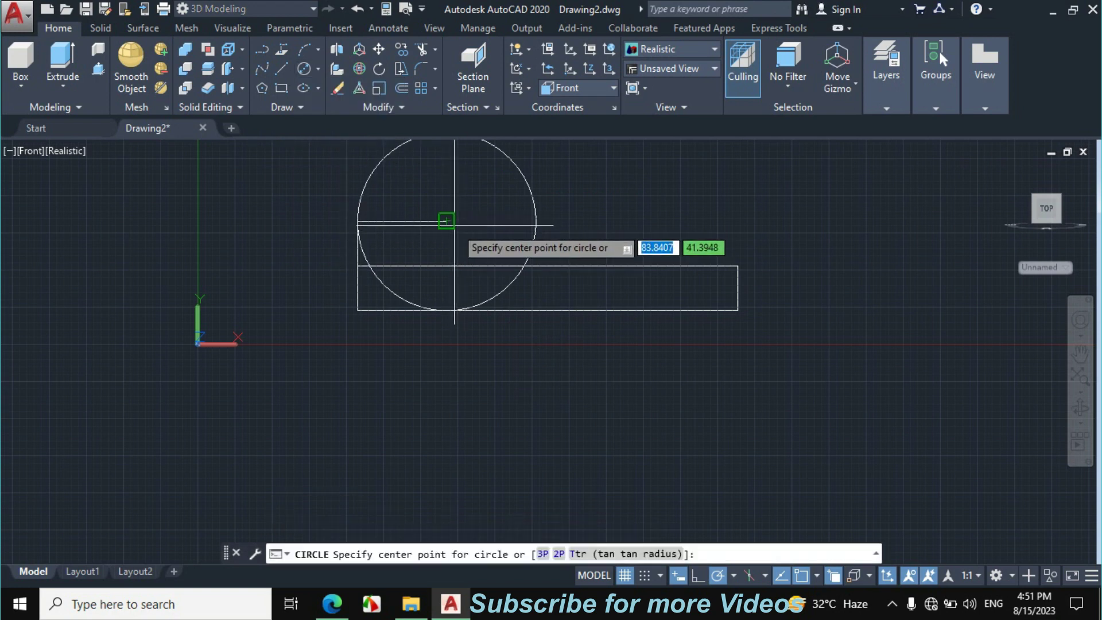
pyautogui.click(446, 221)
pyautogui.write('30')
pyautogui.press('Return')
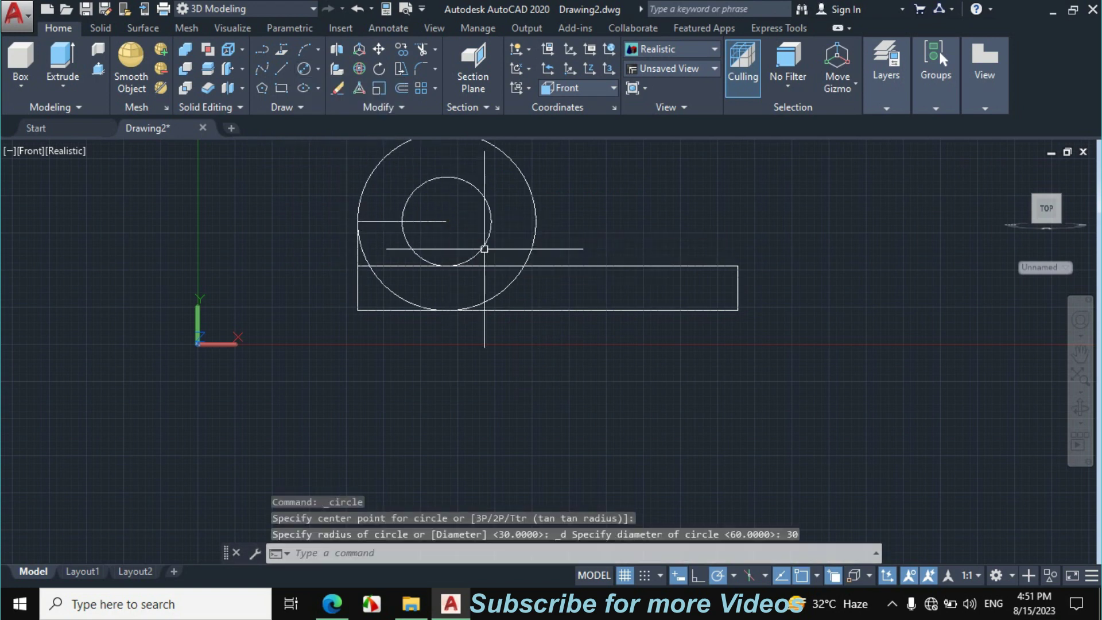
# Erase the horizontal construction line with the E command.
pyautogui.click(382, 220)
pyautogui.write('e')
pyautogui.press('Return')
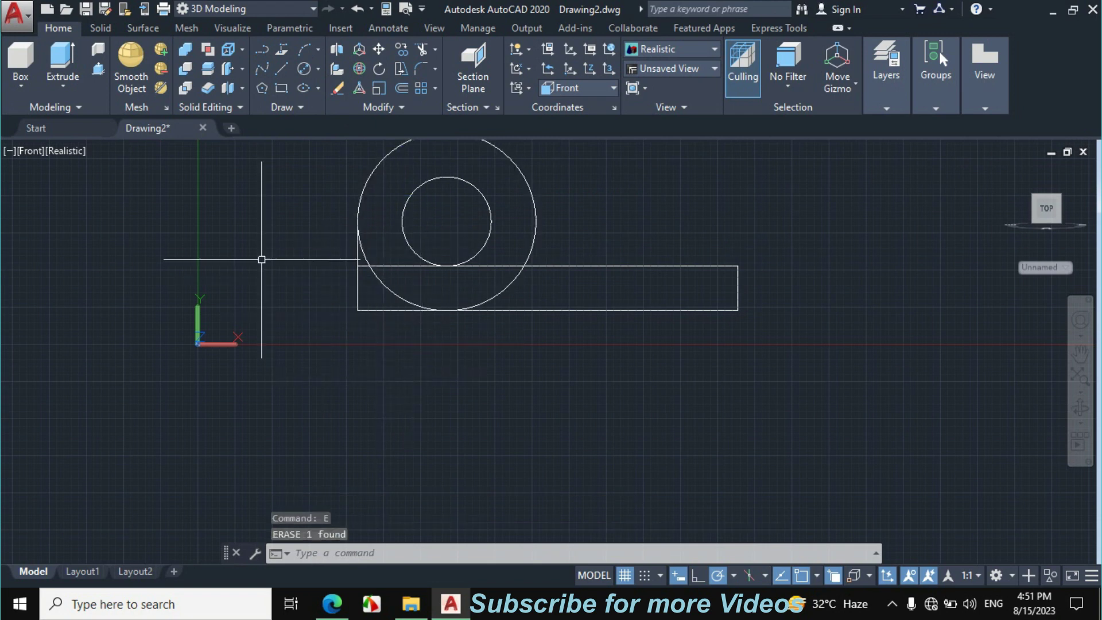
pyautogui.click(283, 87)
pyautogui.click(331, 604)
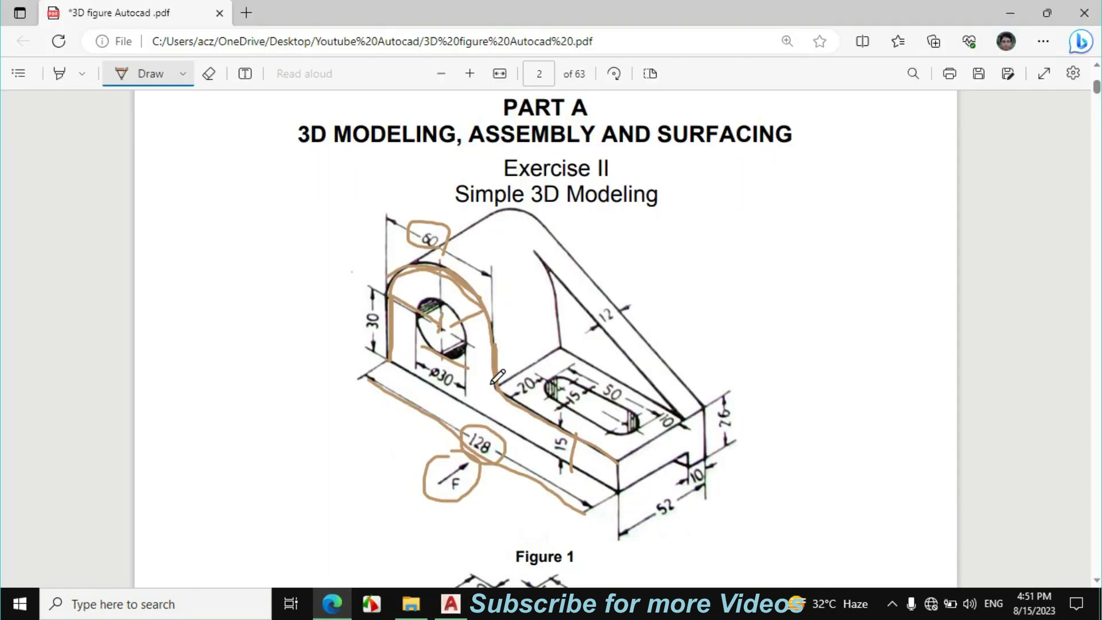
# Draw a vertical line from the Ø60 circle's right side down to the base's top edge.
pyautogui.click(450, 604)
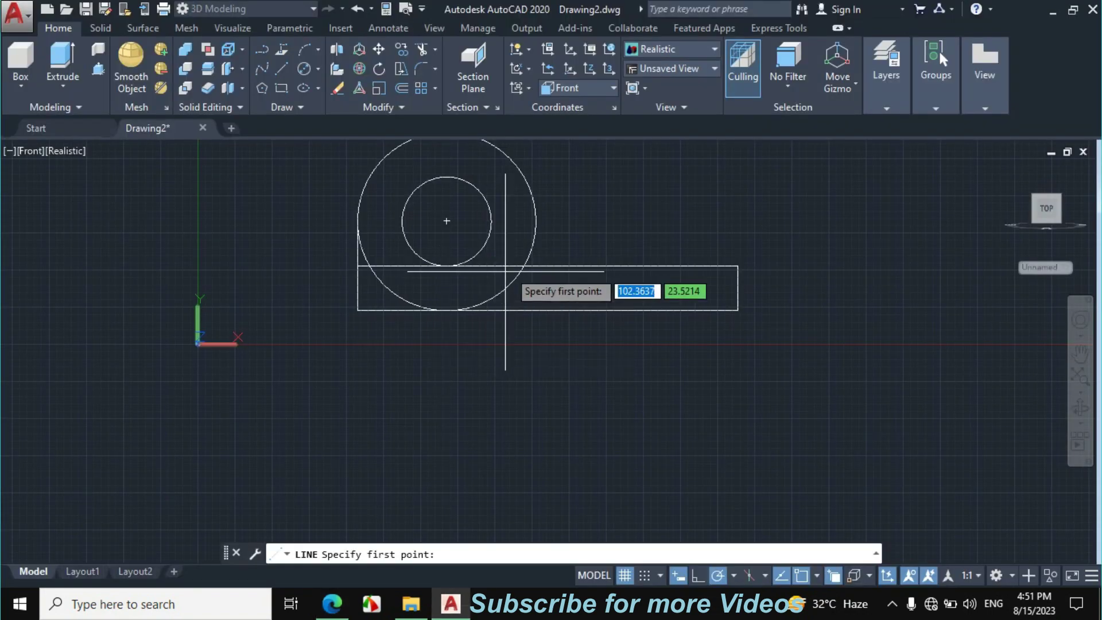
pyautogui.click(536, 221)
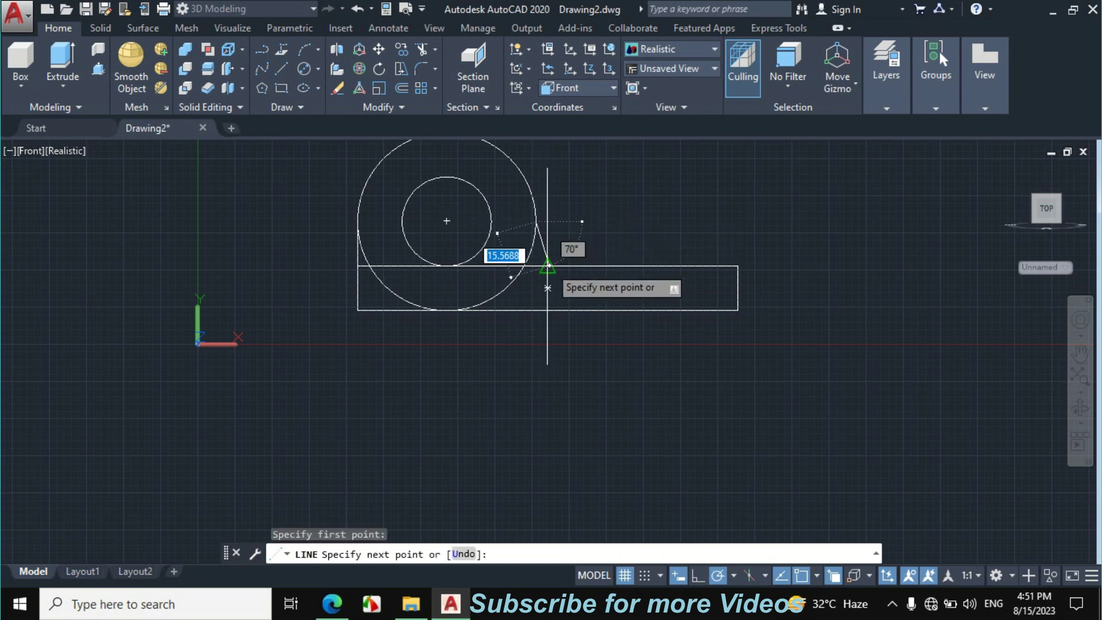
pyautogui.click(535, 266)
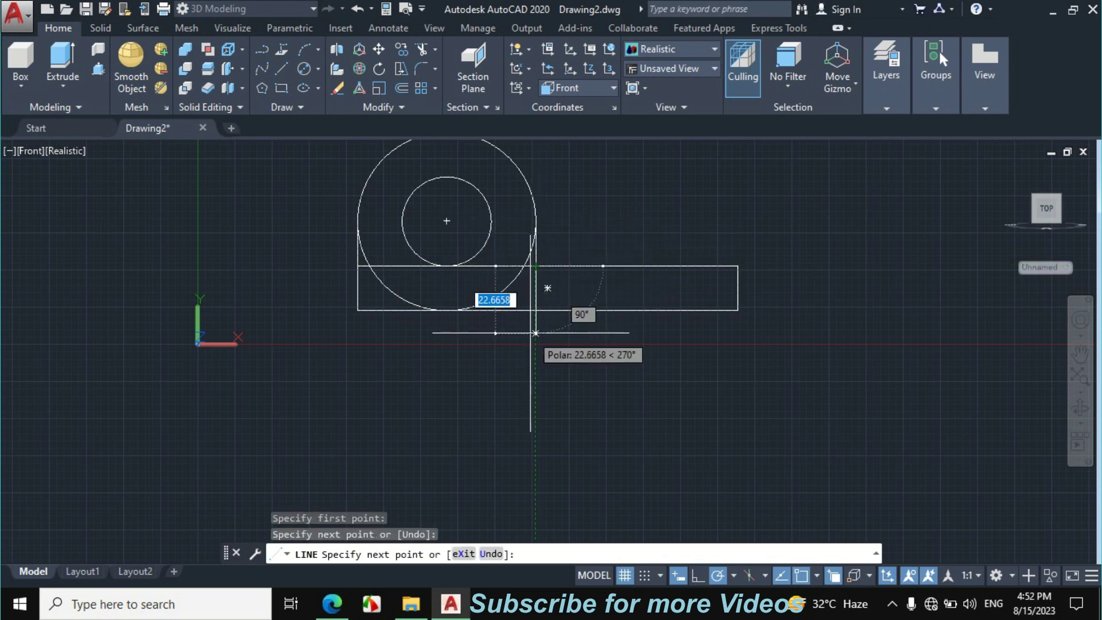
pyautogui.press('Escape')
pyautogui.scroll(-2, 536, 333)
pyautogui.scroll(3, 509, 239)
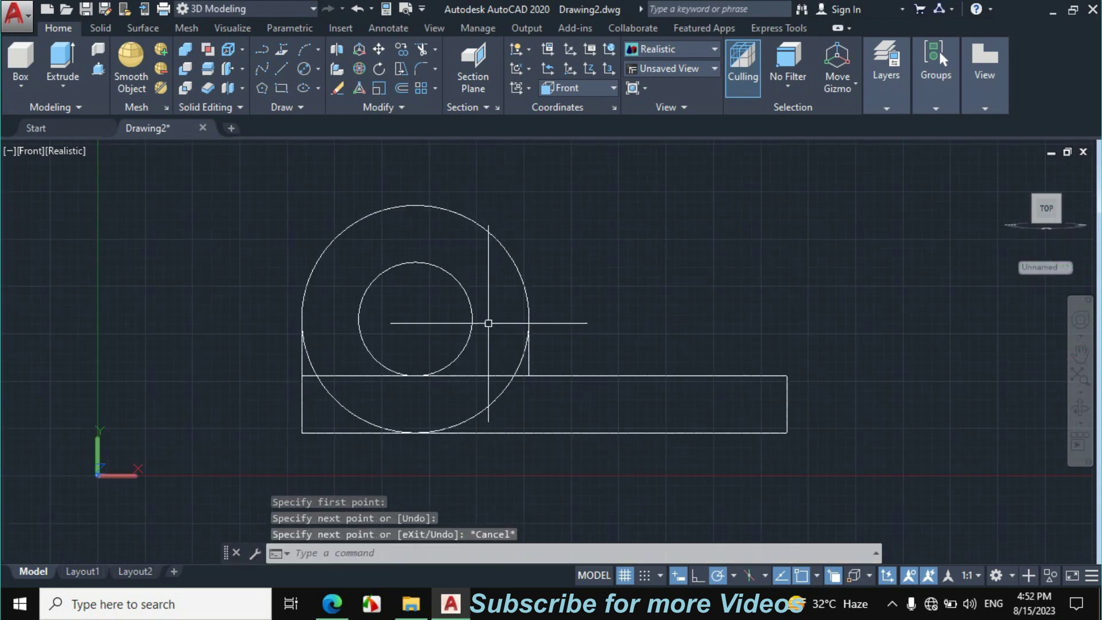
# Trim the circle arcs inside the base and leftover edges into one continuous profile.
pyautogui.write('TR')
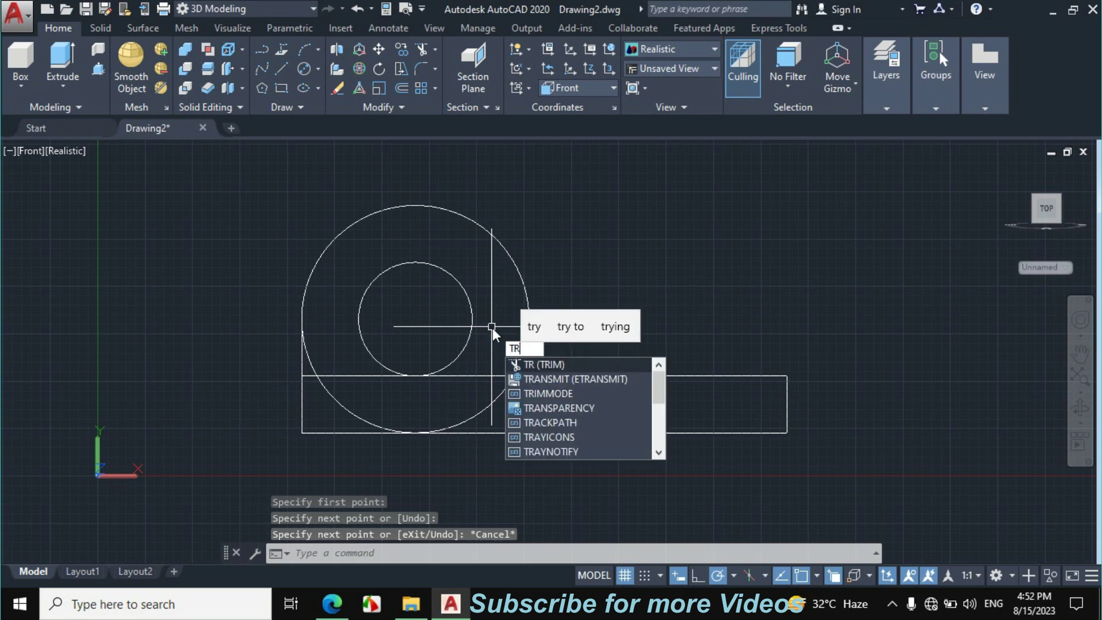
pyautogui.press('Return')
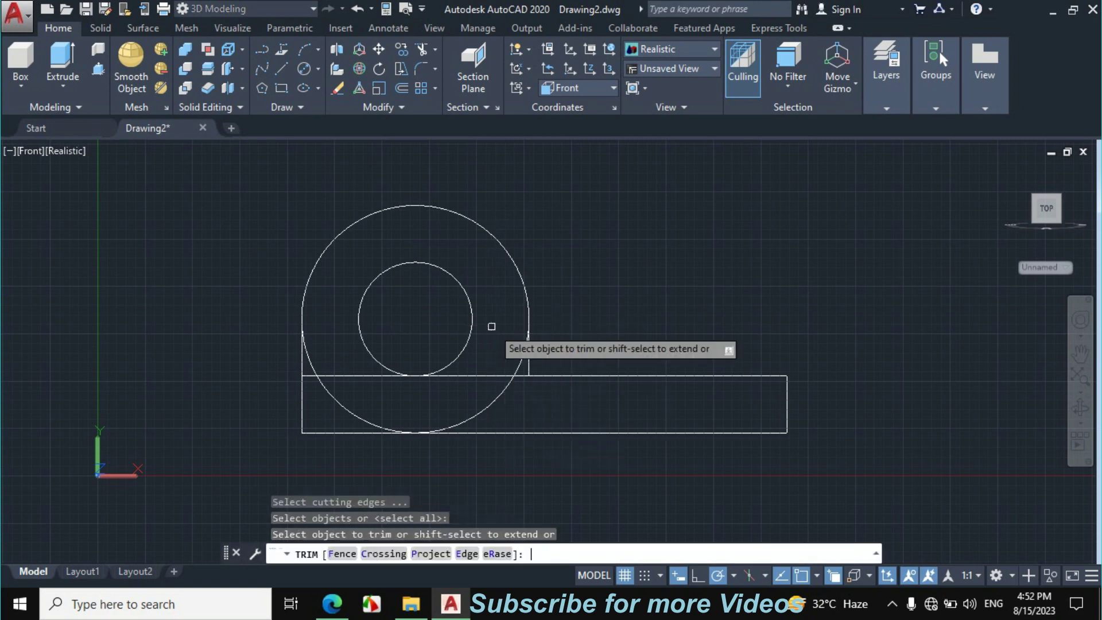
pyautogui.click(497, 399)
pyautogui.click(374, 424)
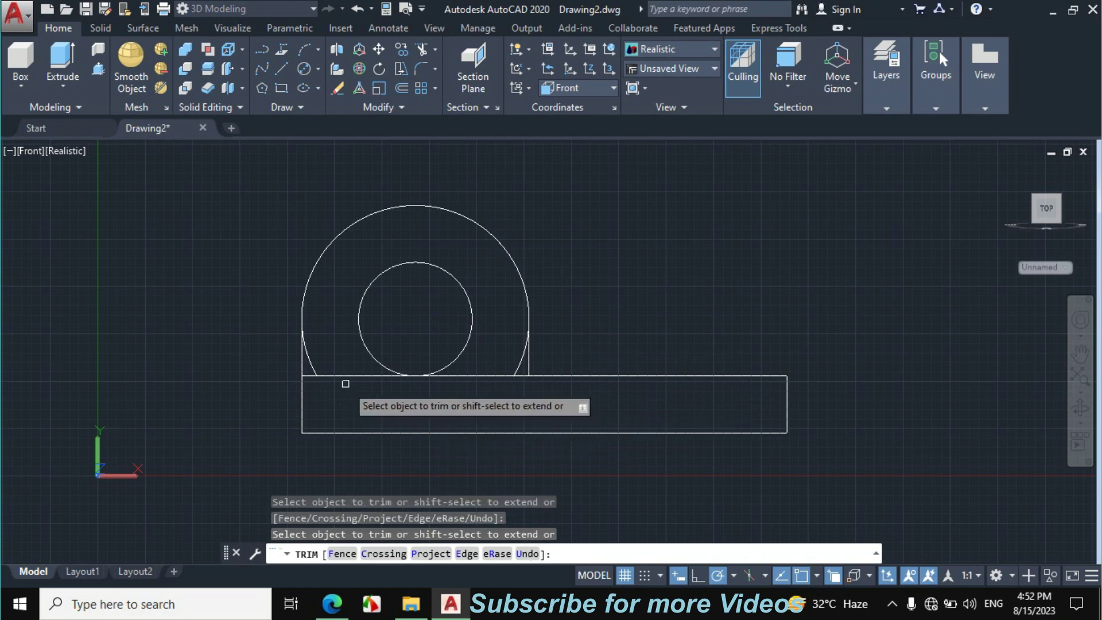
pyautogui.click(314, 365)
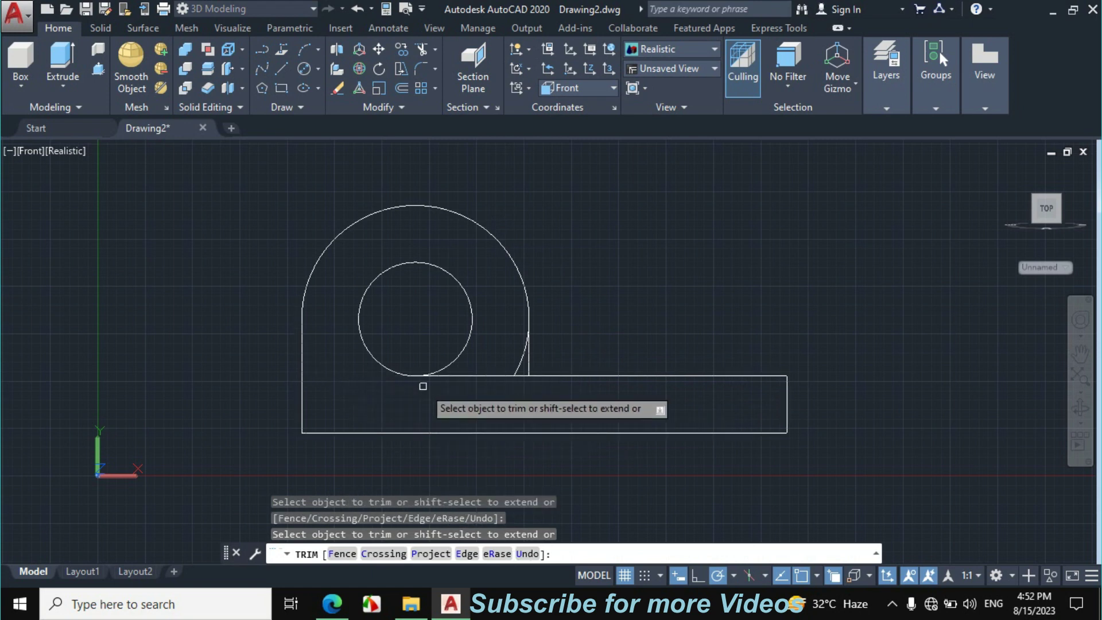
pyautogui.click(521, 362)
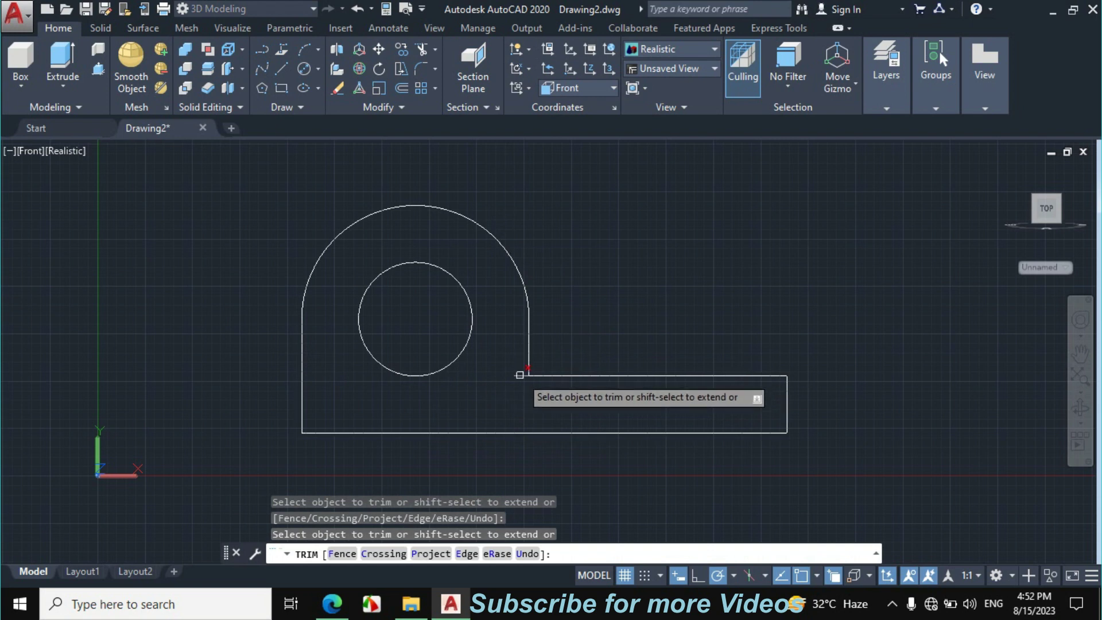
pyautogui.press('Escape')
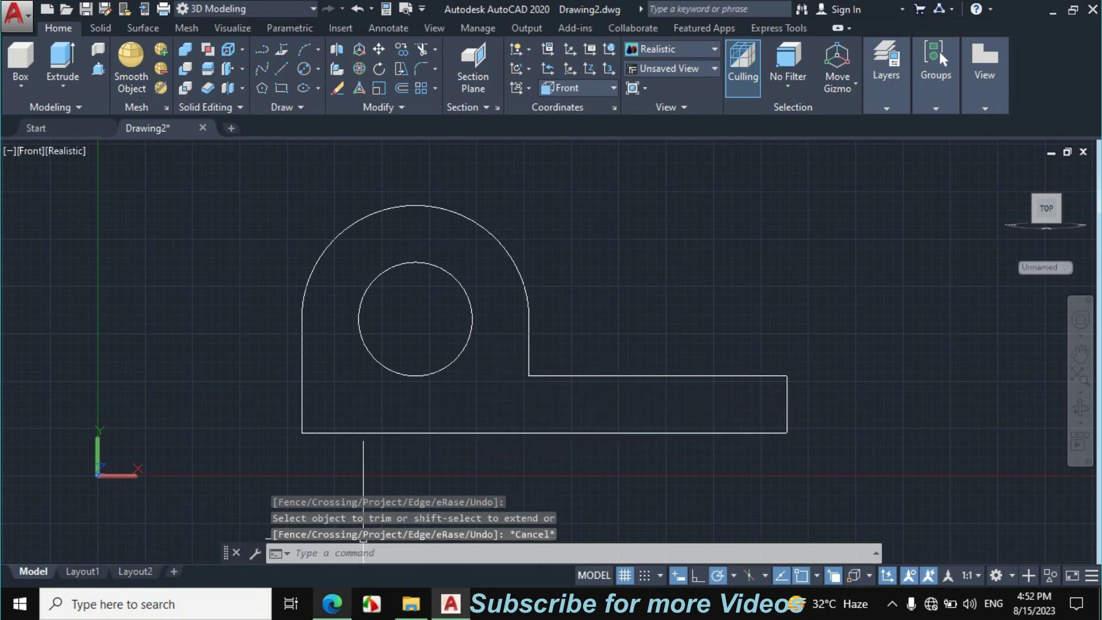
pyautogui.click(332, 604)
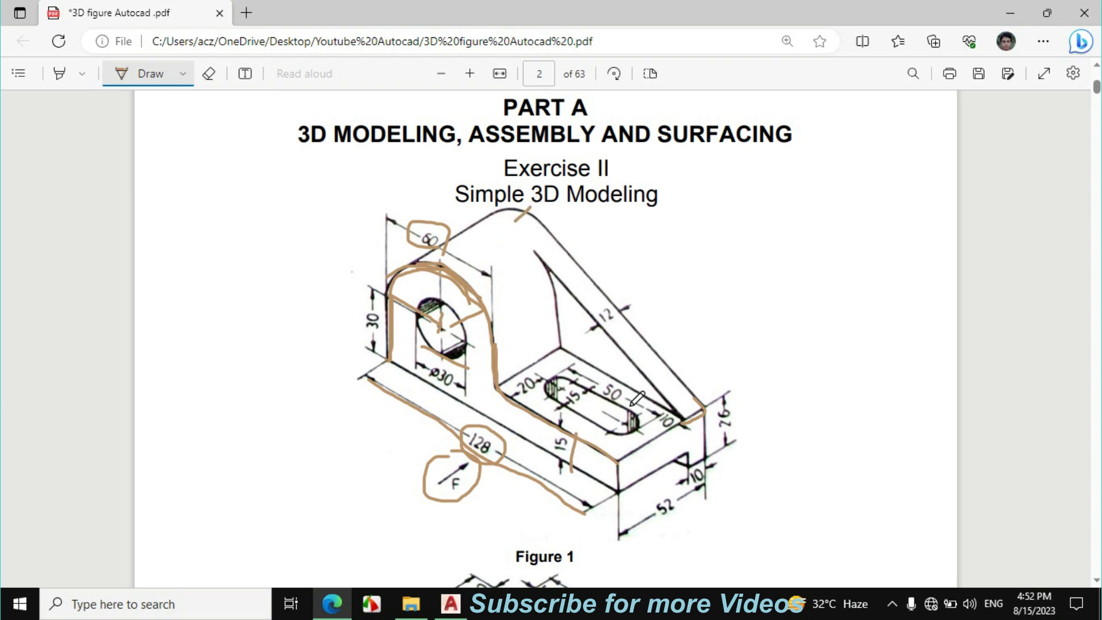
# Bring the AutoCAD front-view drawing back on screen.
pyautogui.click(451, 602)
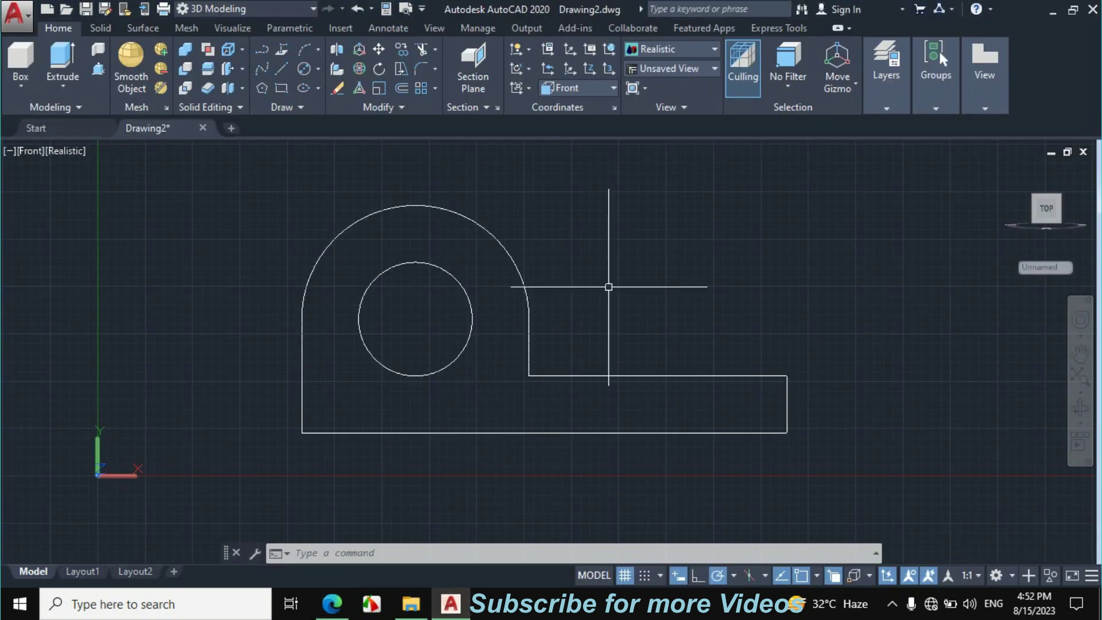
# Draw the rib line from the base's top-right corner tangent to the Ø60 boss circle.
pyautogui.click(284, 67)
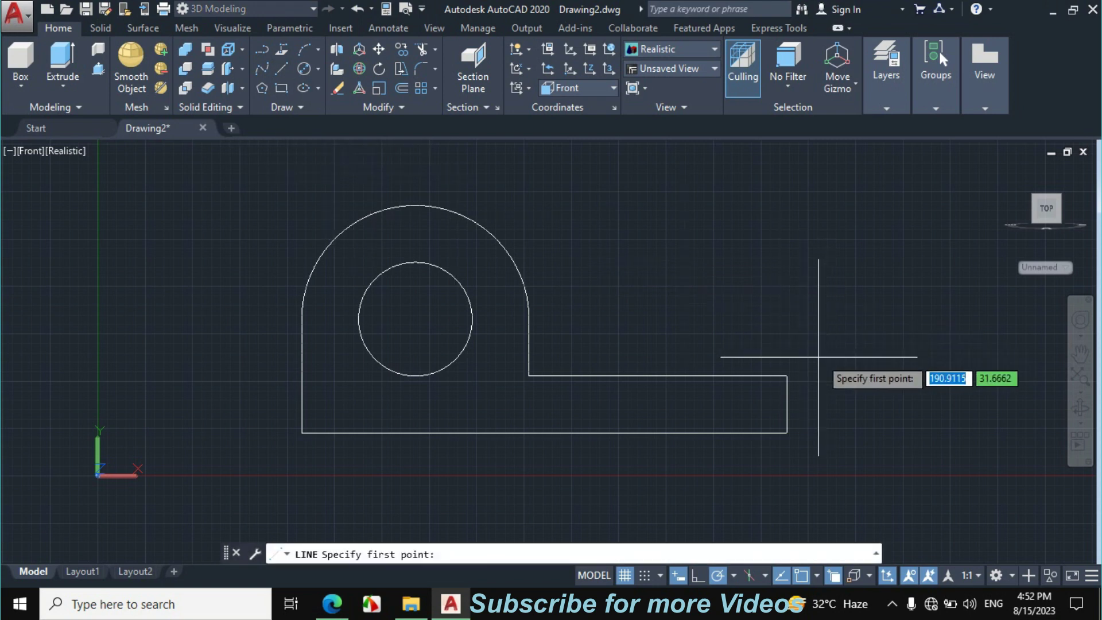
pyautogui.click(786, 376)
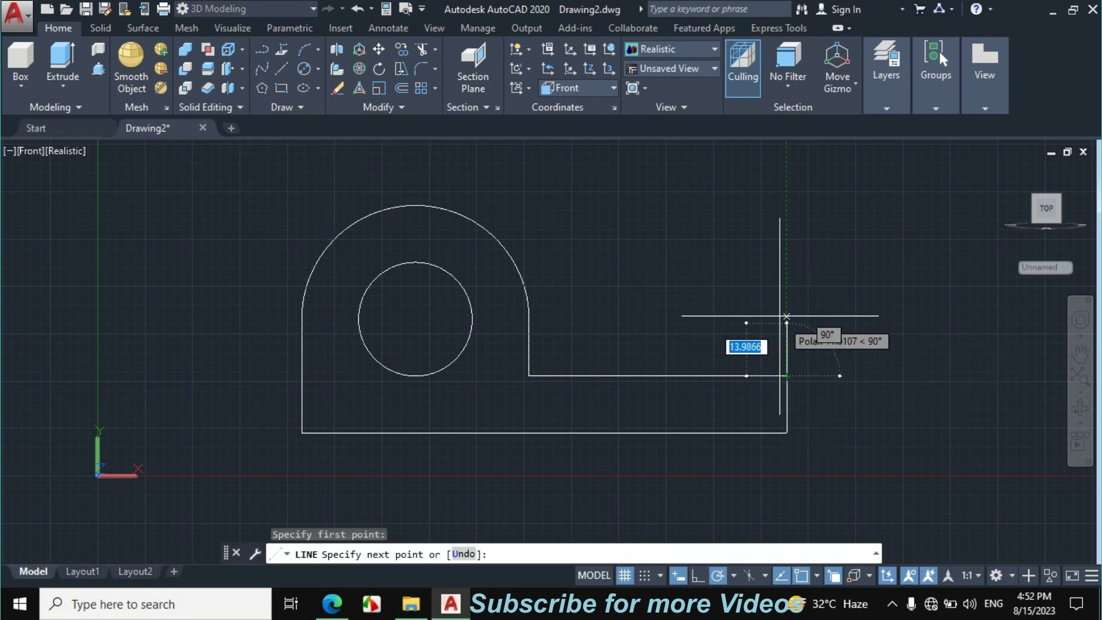
pyautogui.write('tan')
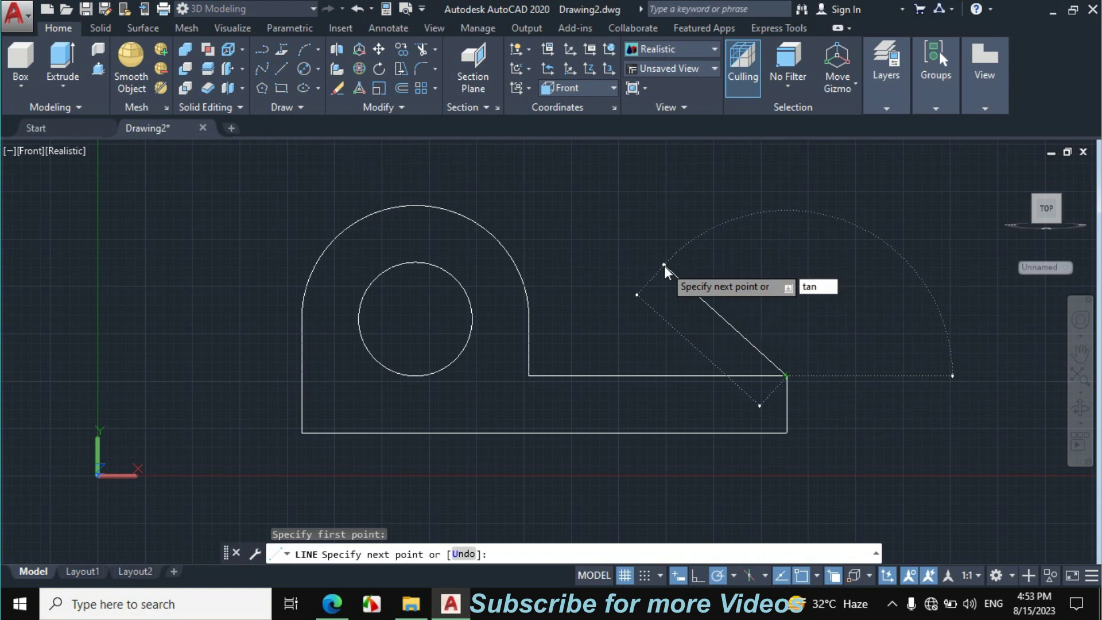
pyautogui.press('Return')
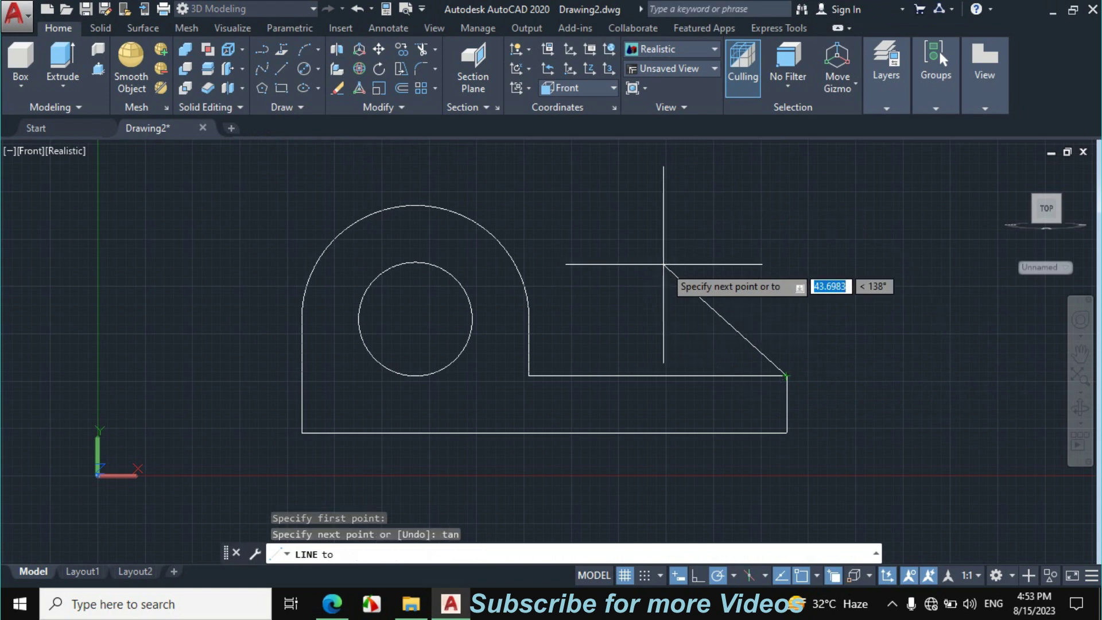
pyautogui.click(507, 250)
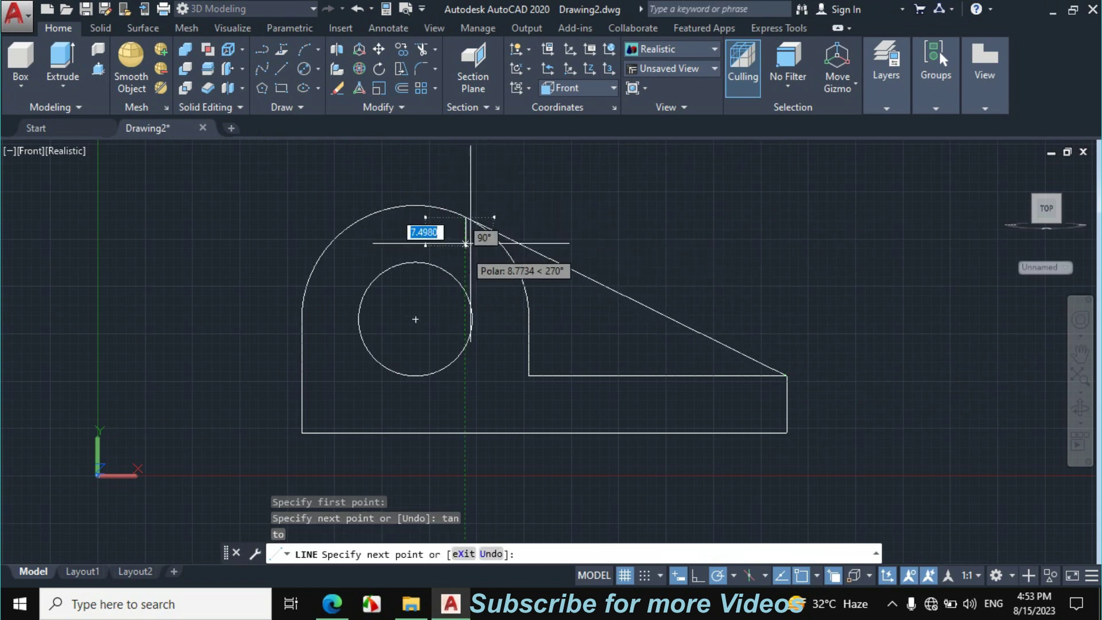
pyautogui.press('Escape')
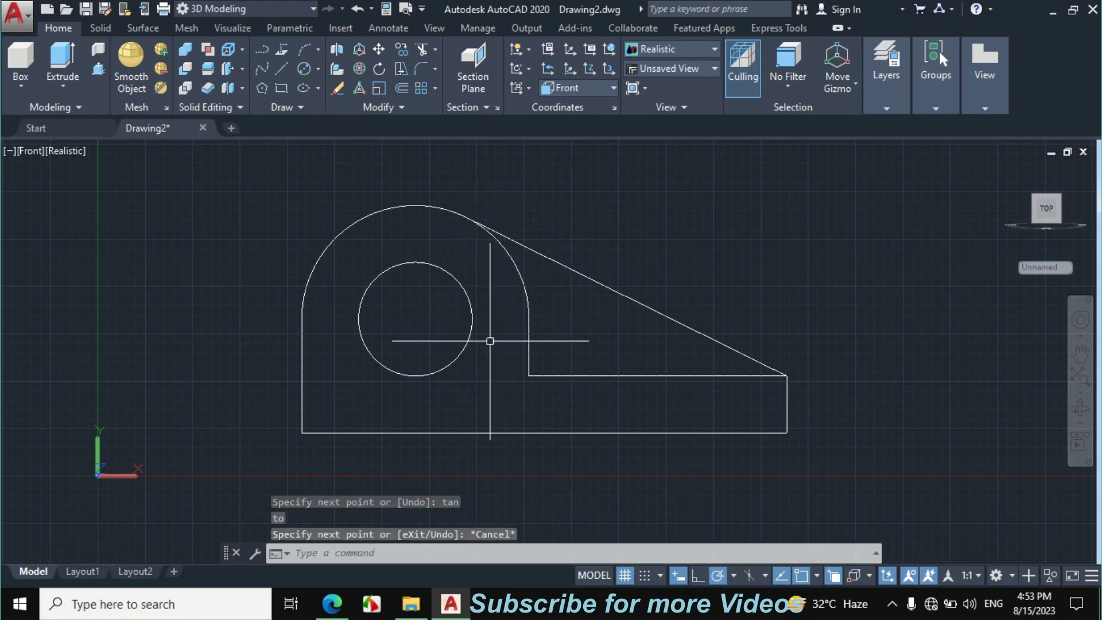
pyautogui.click(30, 150)
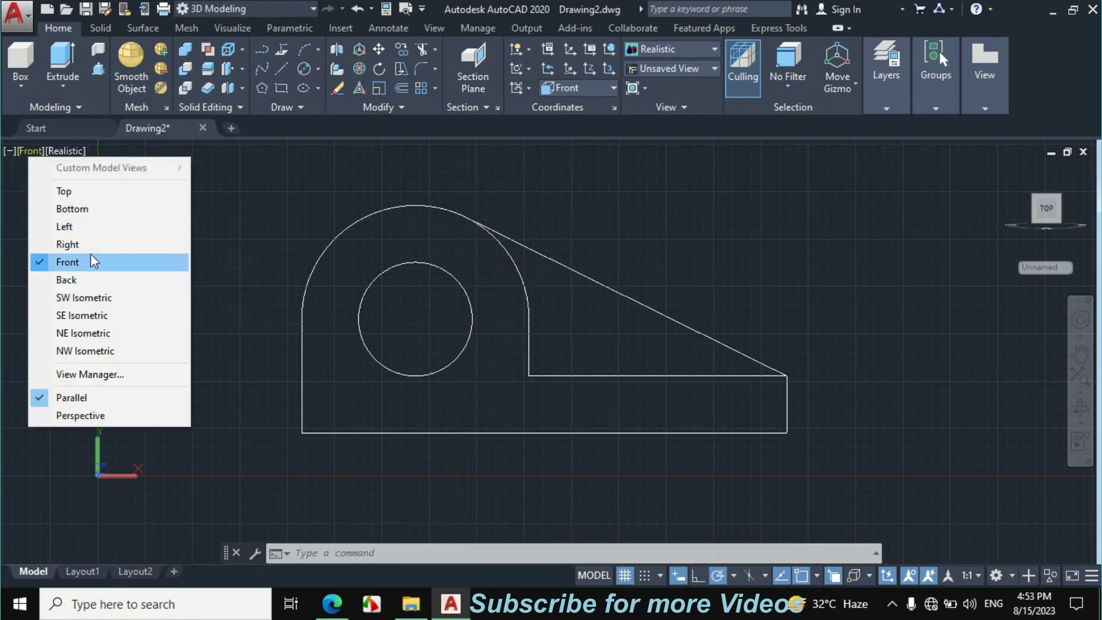
# Switch the model to SW Isometric, then ink the block's lower right edge and 52 dimension on the PDF figure.
pyautogui.click(99, 299)
pyautogui.click(331, 604)
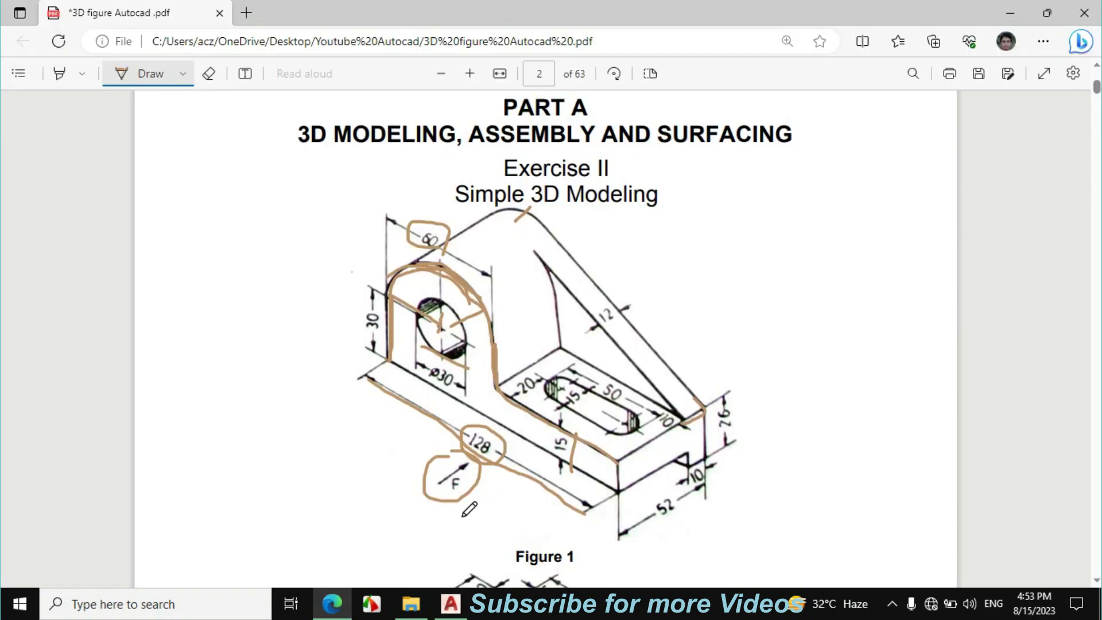
pyautogui.moveTo(622, 497); pyautogui.dragTo(682, 461)
pyautogui.moveTo(680, 505)
pyautogui.mouseDown()
pyautogui.moveTo(643, 514)
pyautogui.moveTo(681, 500)
pyautogui.mouseUp()
pyautogui.moveTo(616, 491); pyautogui.dragTo(699, 457)
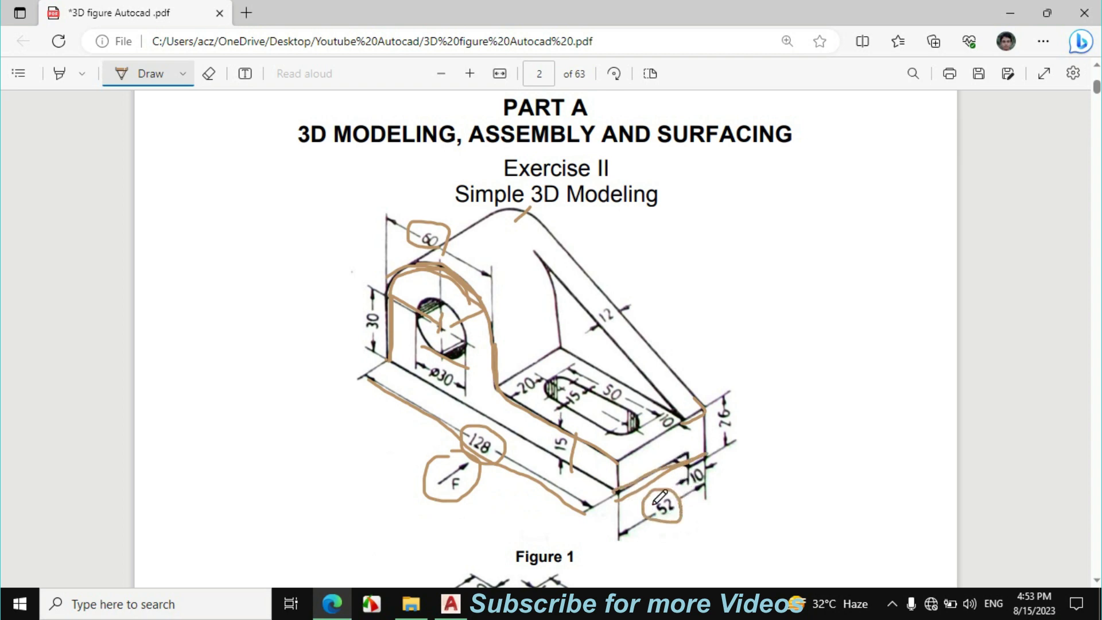
pyautogui.click(450, 603)
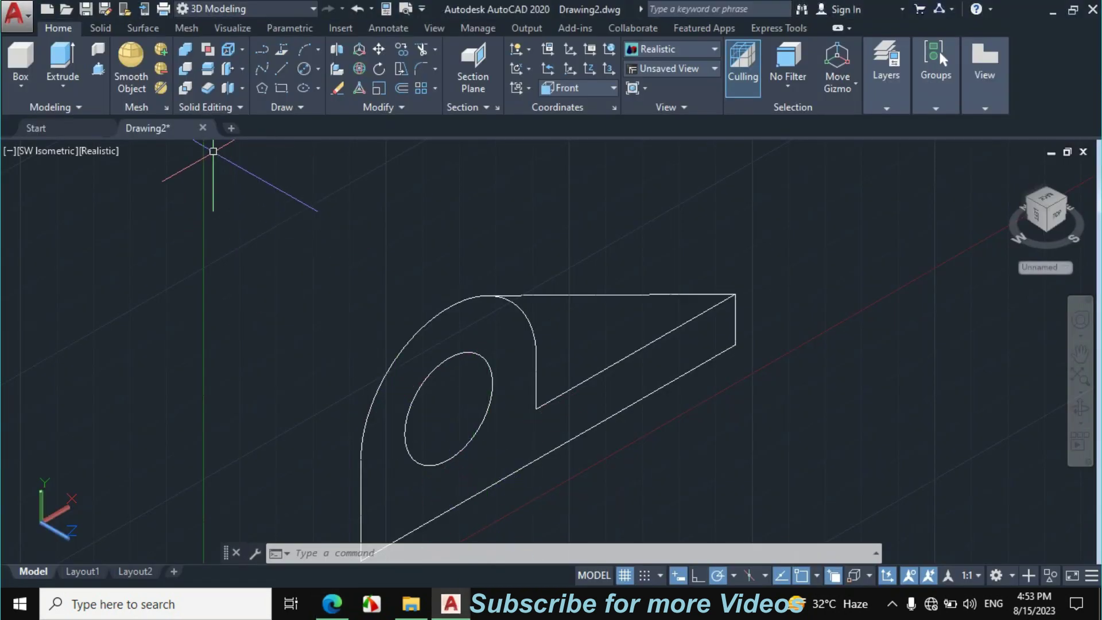
# Press-pull the bracket's side profile 52 deep.
pyautogui.click(99, 69)
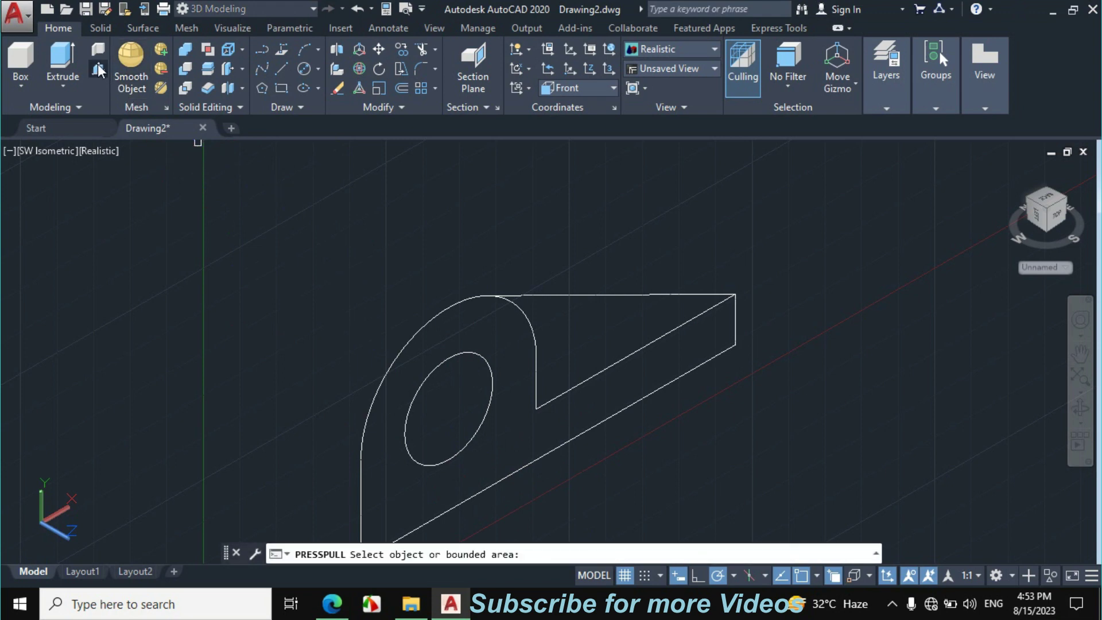
pyautogui.click(508, 428)
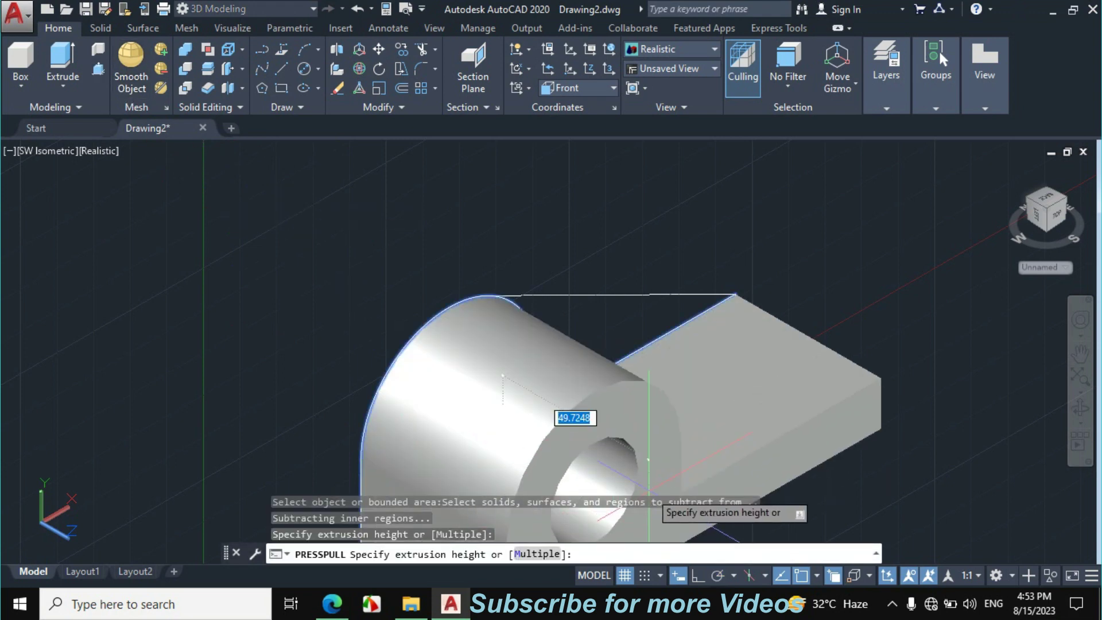
pyautogui.write('52')
pyautogui.press('Return')
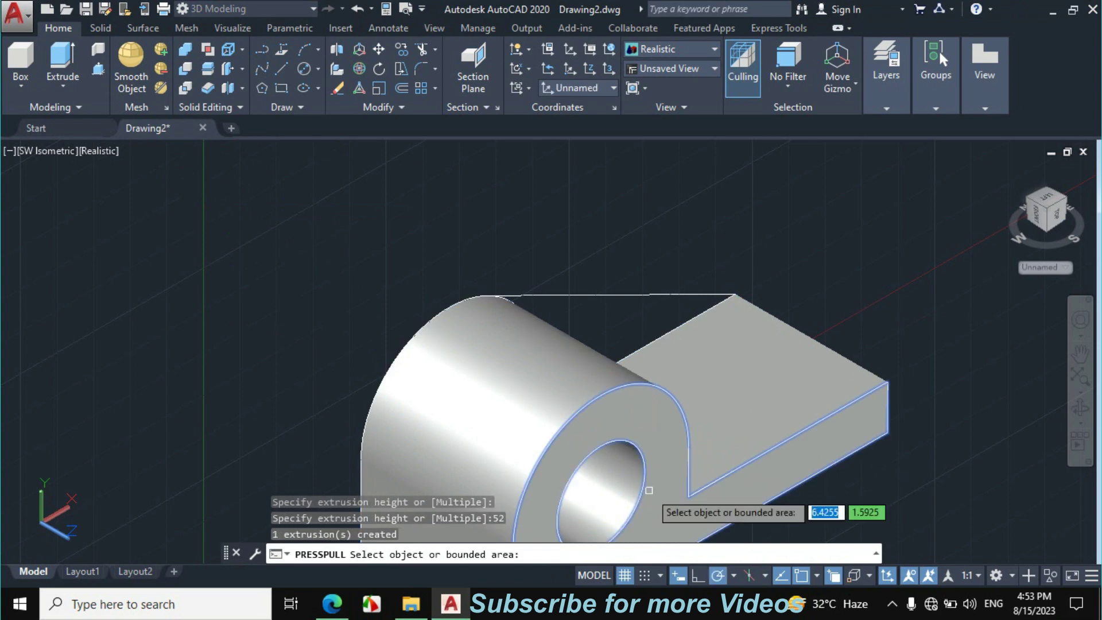
pyautogui.click(331, 603)
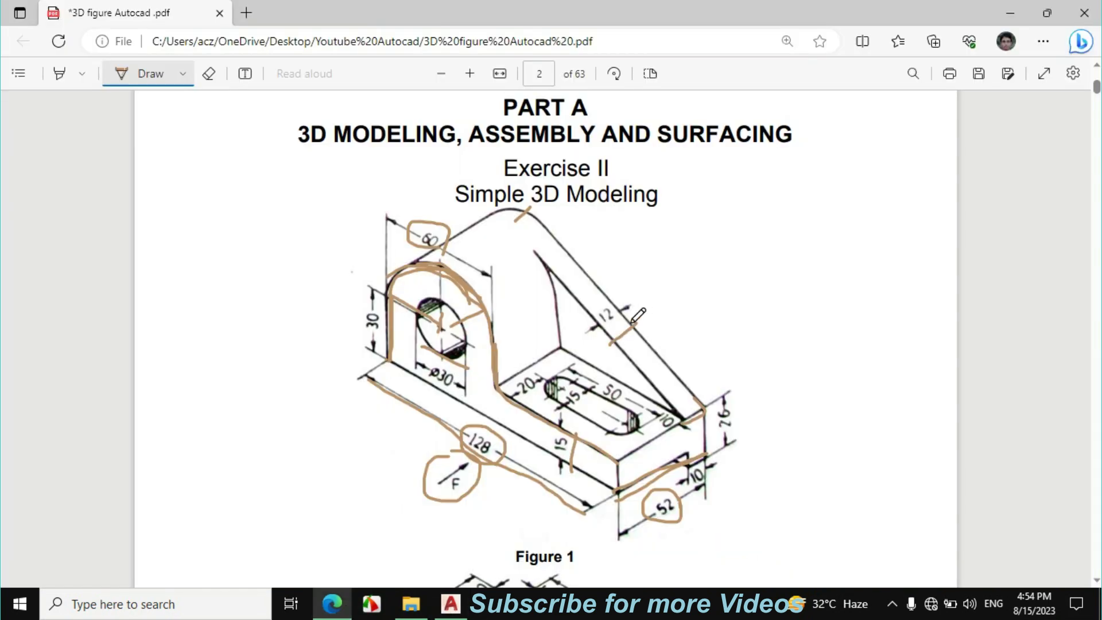
pyautogui.click(451, 604)
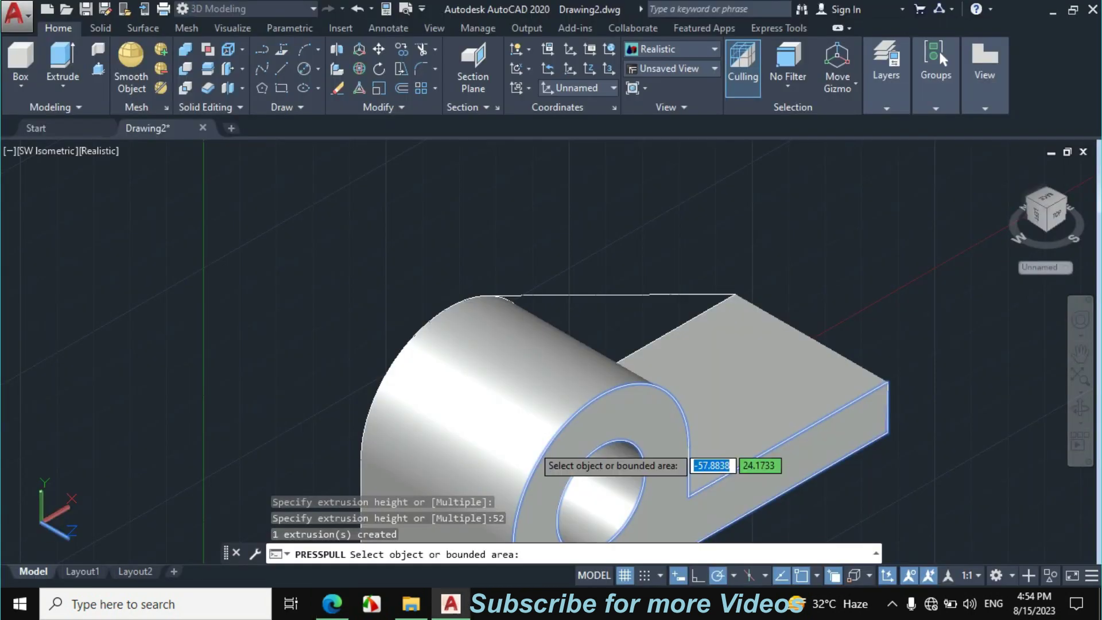
# Pull the next face a further 12 to form the rib.
pyautogui.click(536, 356)
pyautogui.write('12')
pyautogui.press('Return')
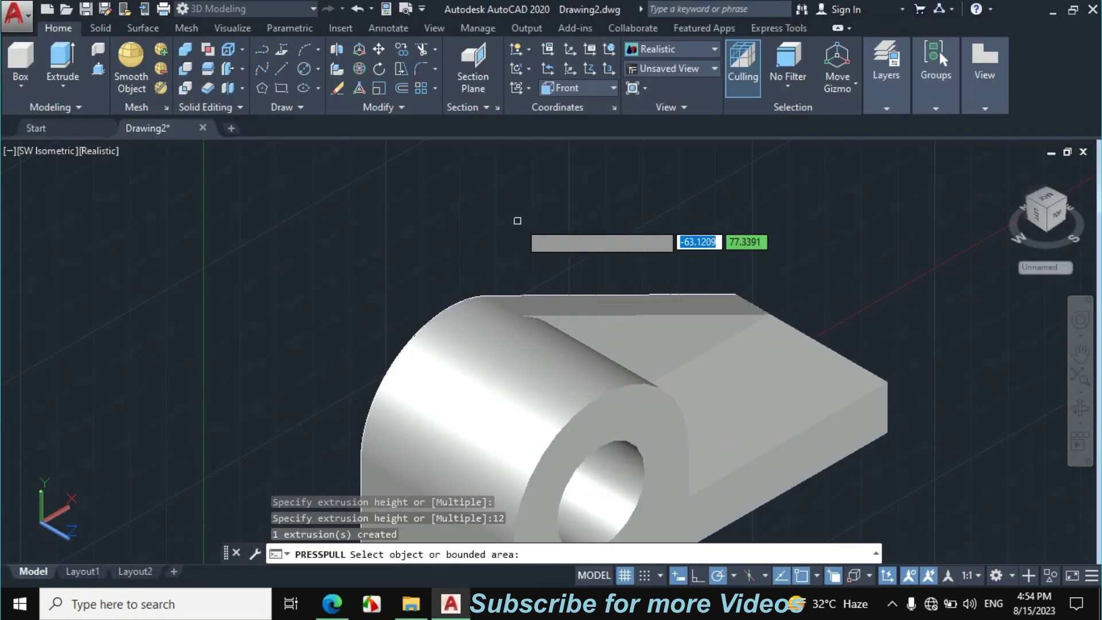
pyautogui.press('Return')
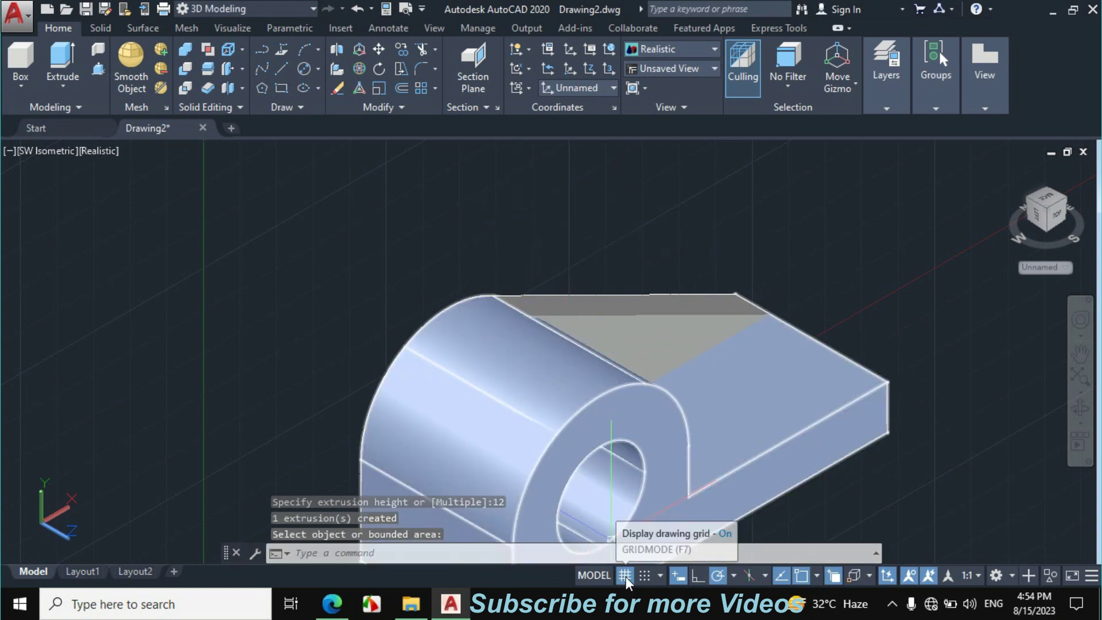
# Turn off the grid and orbit the model to inspect the boss and base.
pyautogui.click(624, 575)
pyautogui.click(1081, 407)
pyautogui.moveTo(746, 396); pyautogui.dragTo(632, 452)
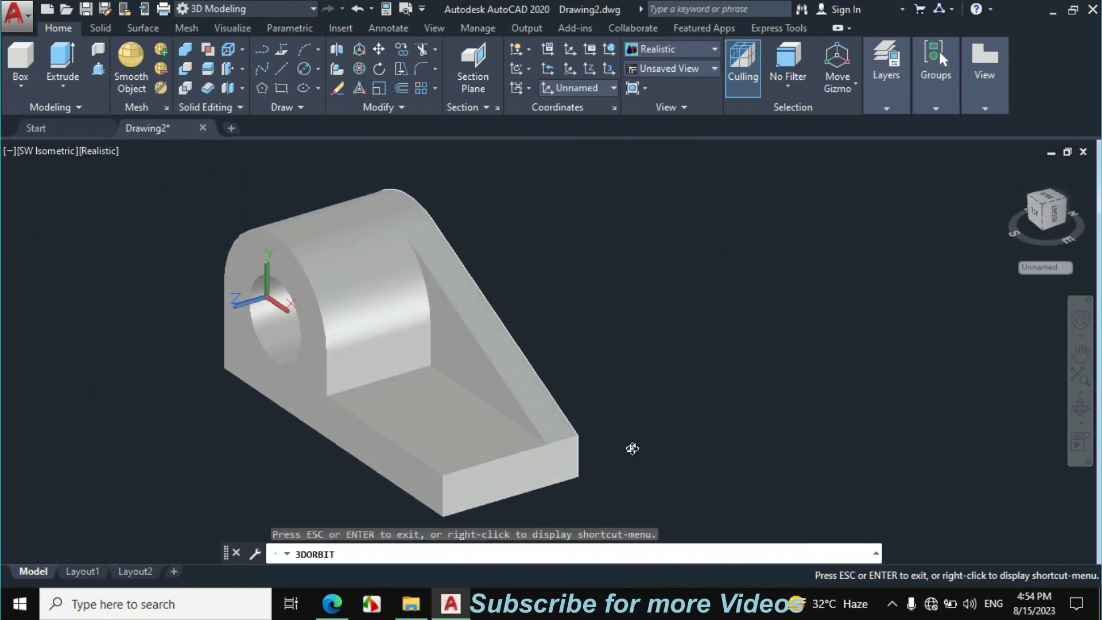
pyautogui.press('Escape')
pyautogui.hotkey('alt', 'Tab')
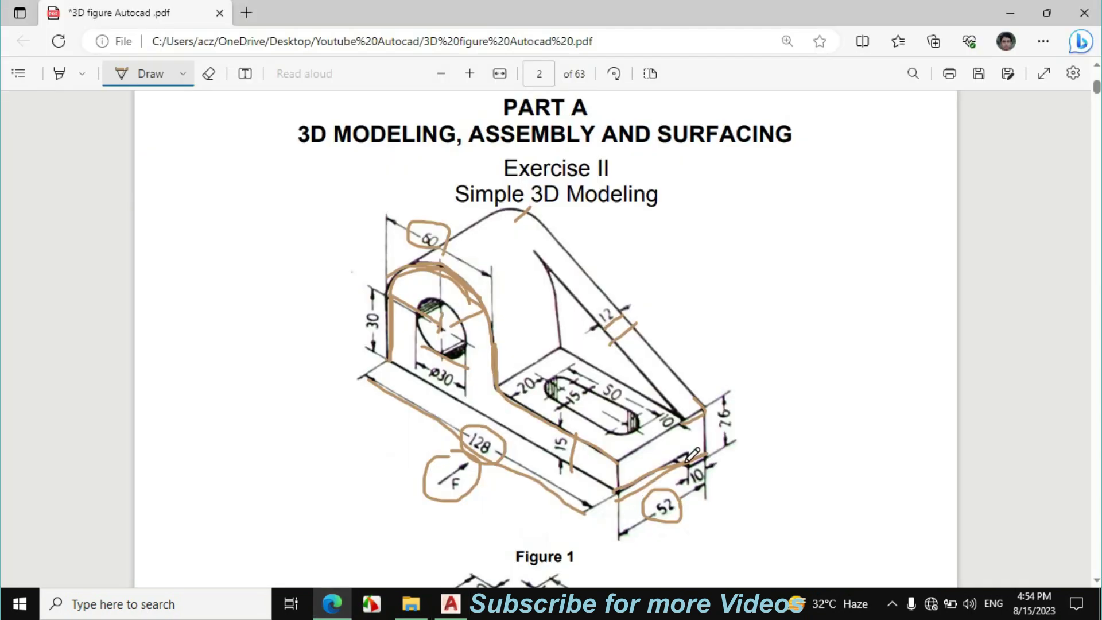
# Erase the ink marks around the 52, 26 and 12 dimensions on the PDF figure.
pyautogui.click(209, 74)
pyautogui.moveTo(592, 415)
pyautogui.mouseDown()
pyautogui.moveTo(703, 496)
pyautogui.moveTo(694, 448)
pyautogui.moveTo(670, 466)
pyautogui.mouseUp()
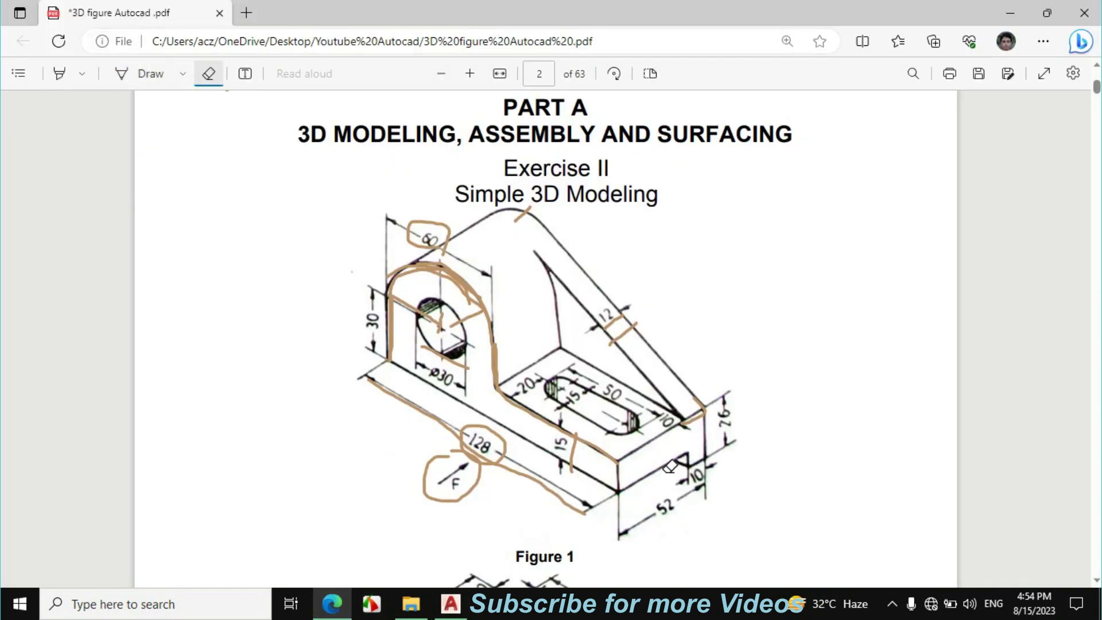
pyautogui.moveTo(716, 411)
pyautogui.mouseDown()
pyautogui.moveTo(681, 416)
pyautogui.moveTo(703, 407)
pyautogui.mouseUp()
pyautogui.moveTo(601, 300); pyautogui.dragTo(626, 340)
# Ink the block's right edge near the 10 dimension, then erase that stroke.
pyautogui.click(143, 74)
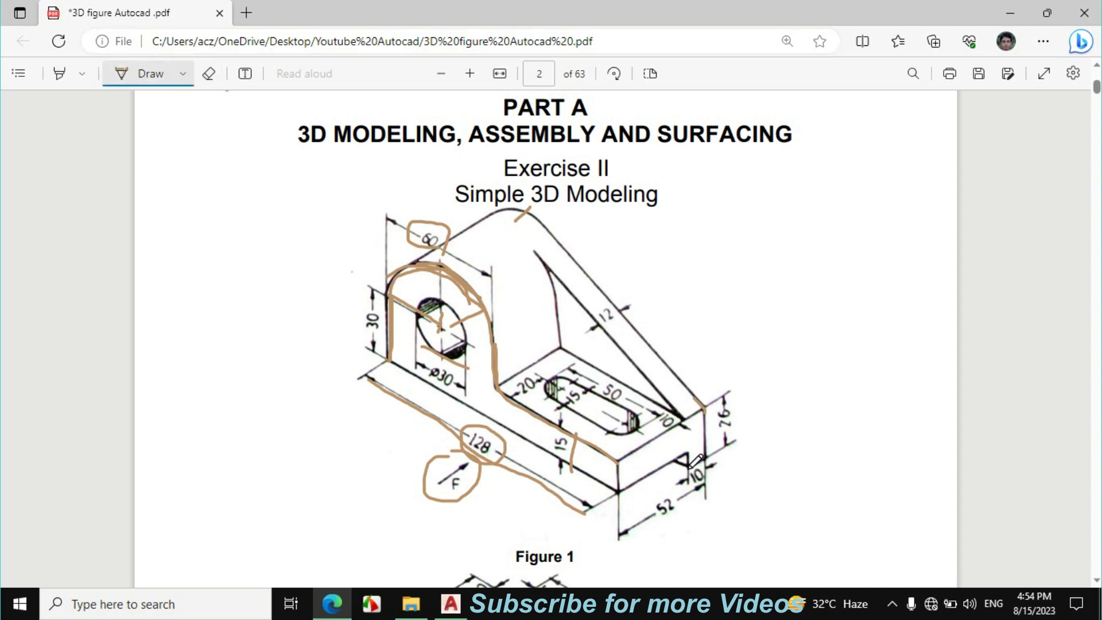
pyautogui.moveTo(705, 450); pyautogui.dragTo(698, 408)
pyautogui.click(209, 73)
pyautogui.click(700, 454)
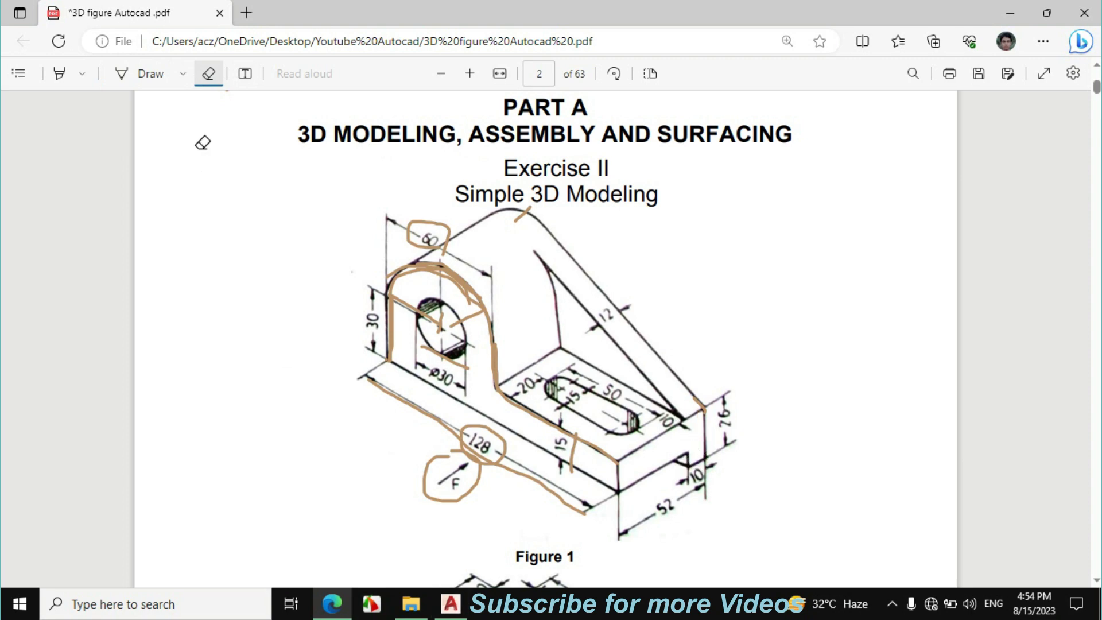
pyautogui.click(150, 76)
pyautogui.click(450, 603)
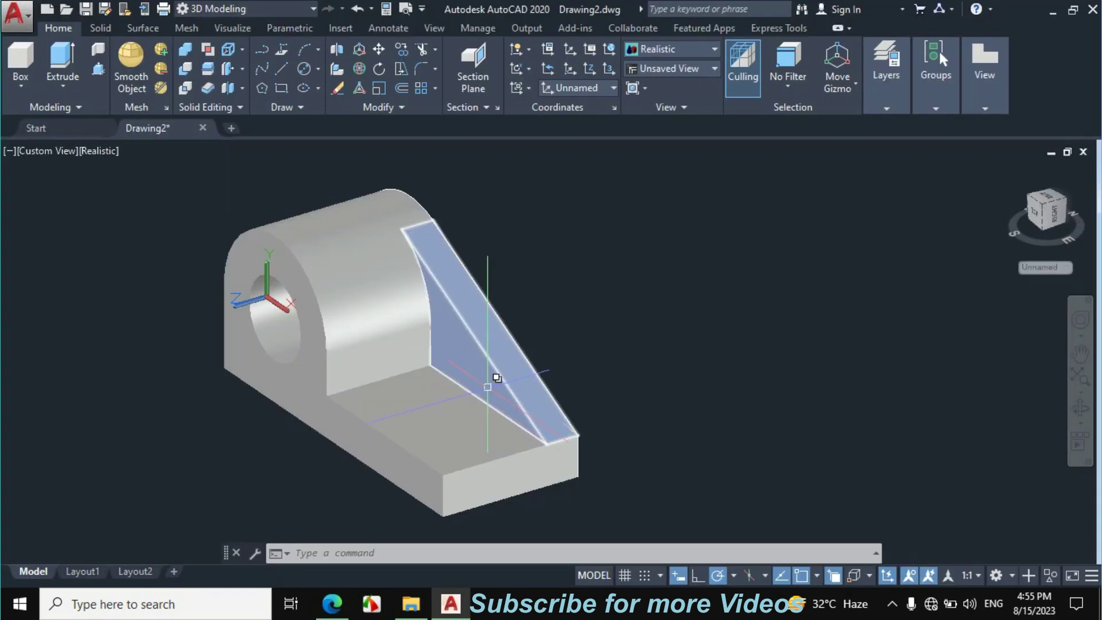
# Draw the notch outline from the base's end corner with edges 11, 10 and 11, closing it.
pyautogui.click(281, 72)
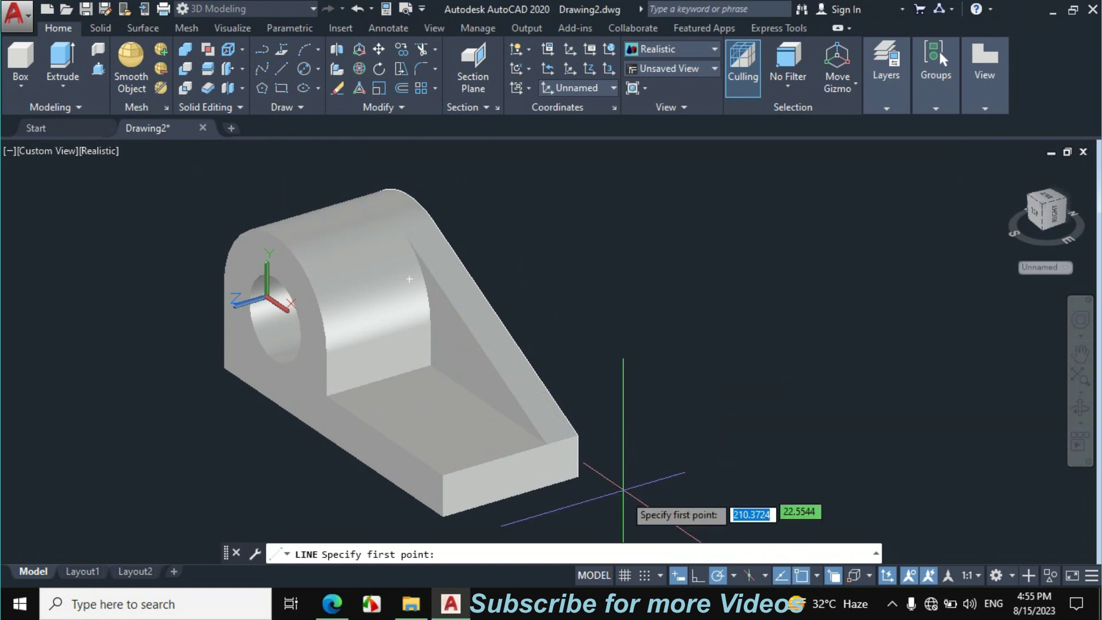
pyautogui.click(577, 477)
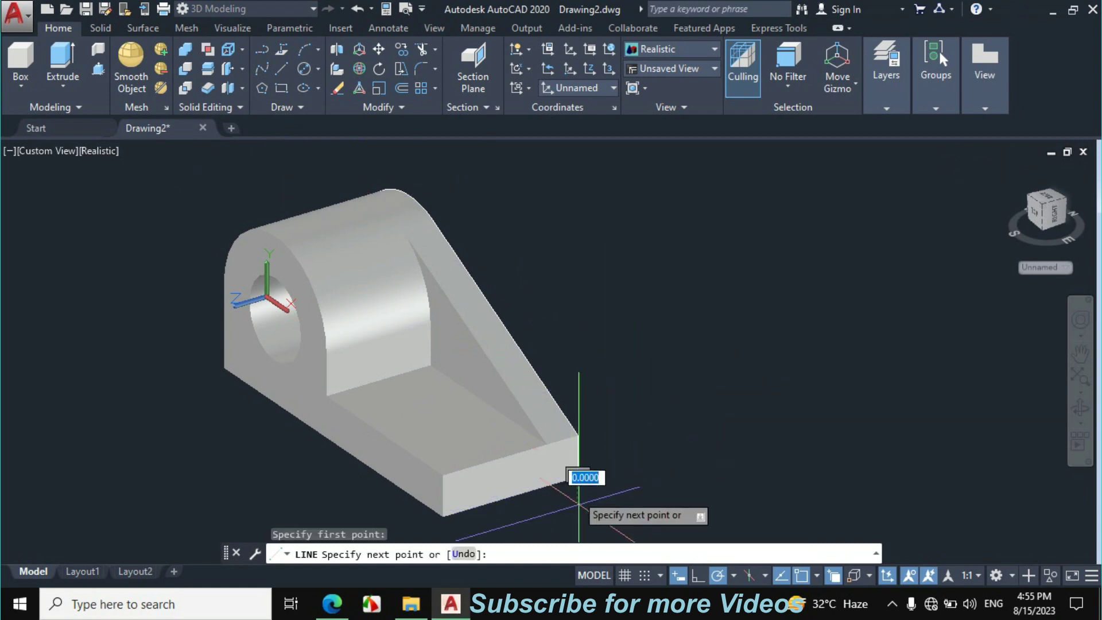
pyautogui.scroll(-4, 573, 428)
pyautogui.scroll(5, 574, 429)
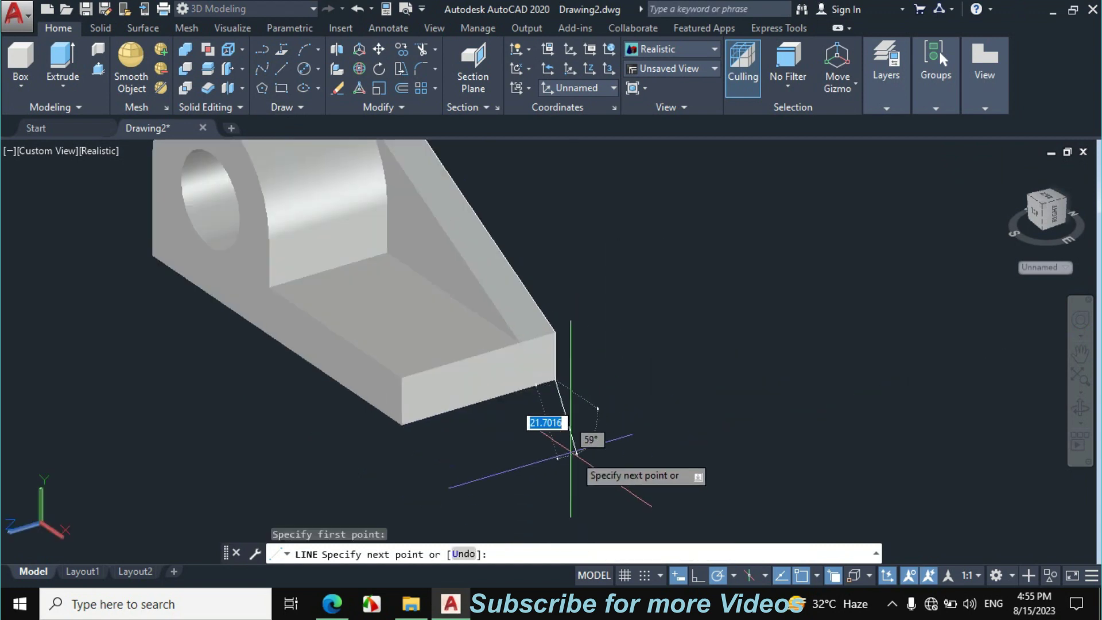
pyautogui.write('11')
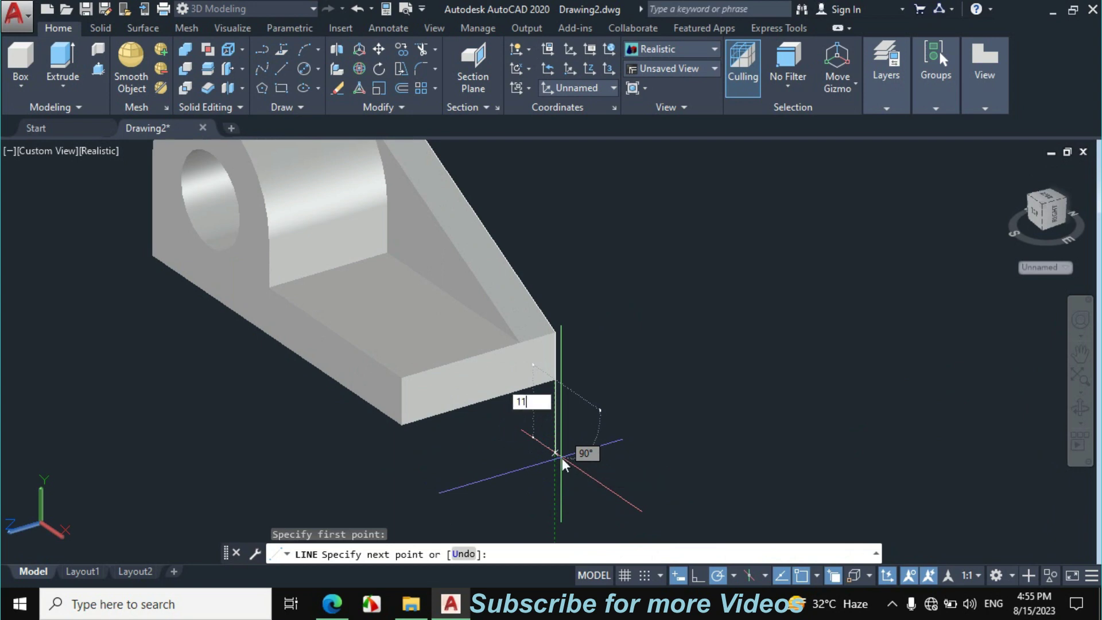
pyautogui.press('Return')
pyautogui.write('10')
pyautogui.press('Return')
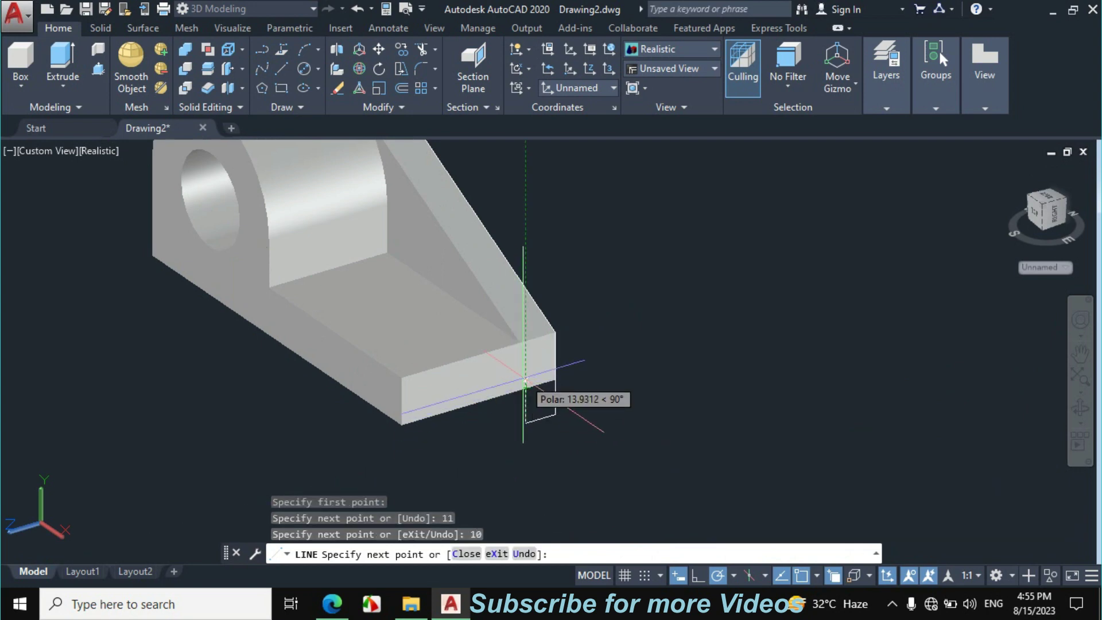
pyautogui.write('11')
pyautogui.press('Return')
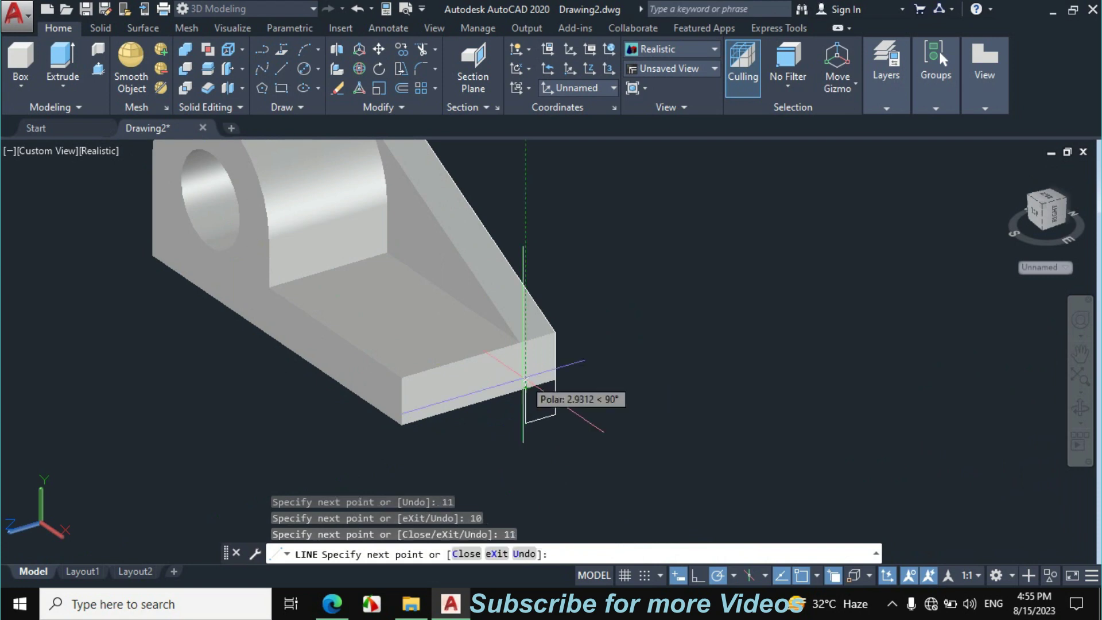
pyautogui.click(554, 379)
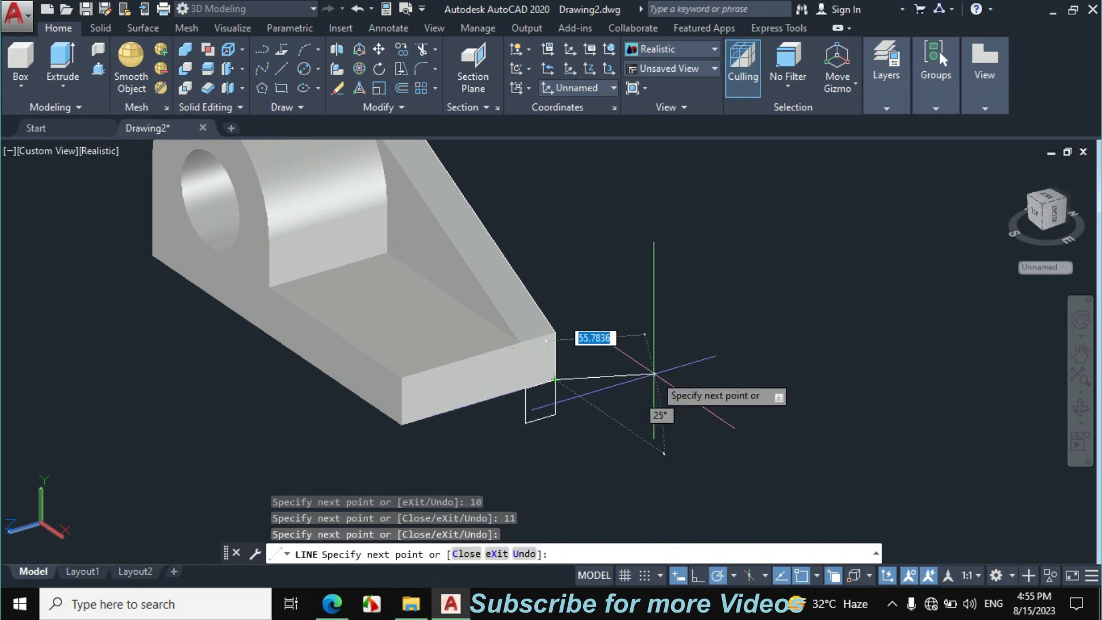
pyautogui.press('Escape')
# Select the four notch lines and JOIN them into one polyline.
pyautogui.scroll(3, 574, 402)
pyautogui.click(554, 394)
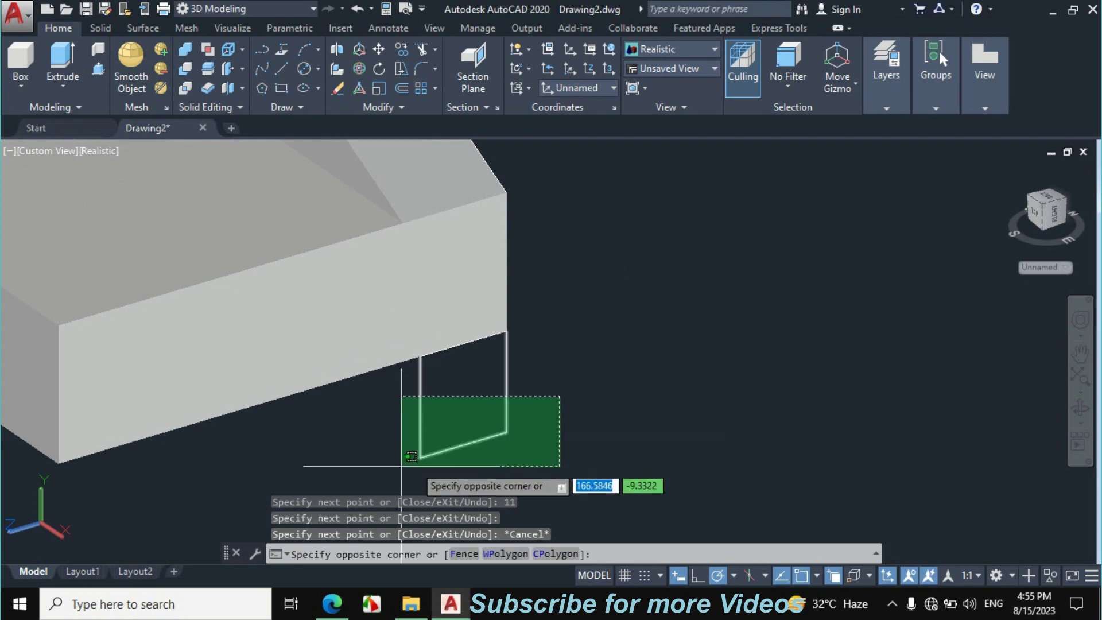
pyautogui.click(358, 472)
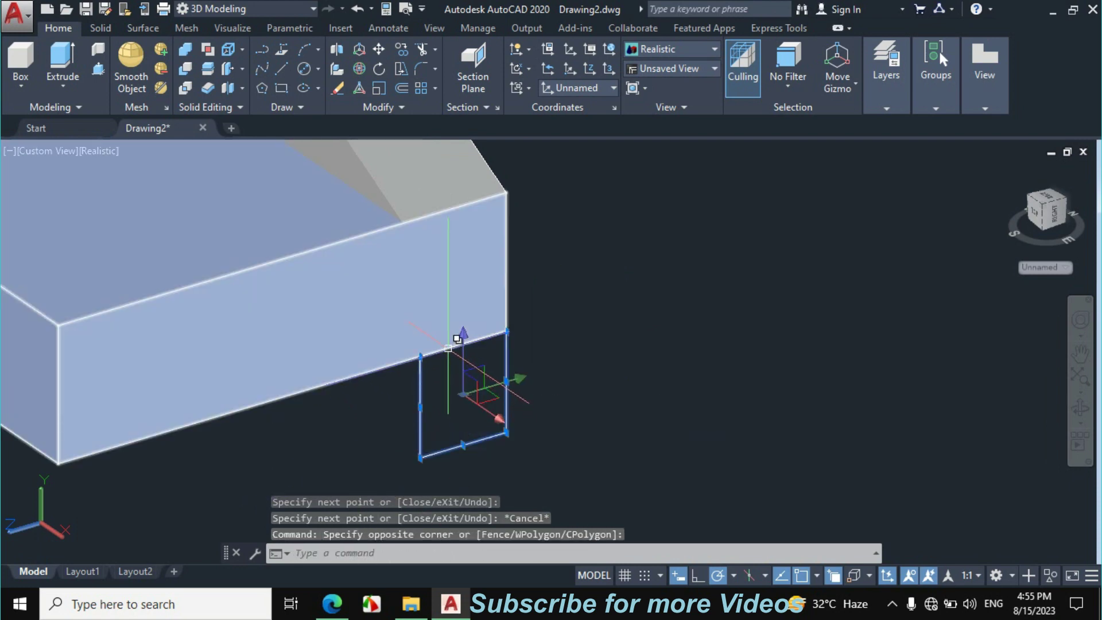
pyautogui.click(449, 351)
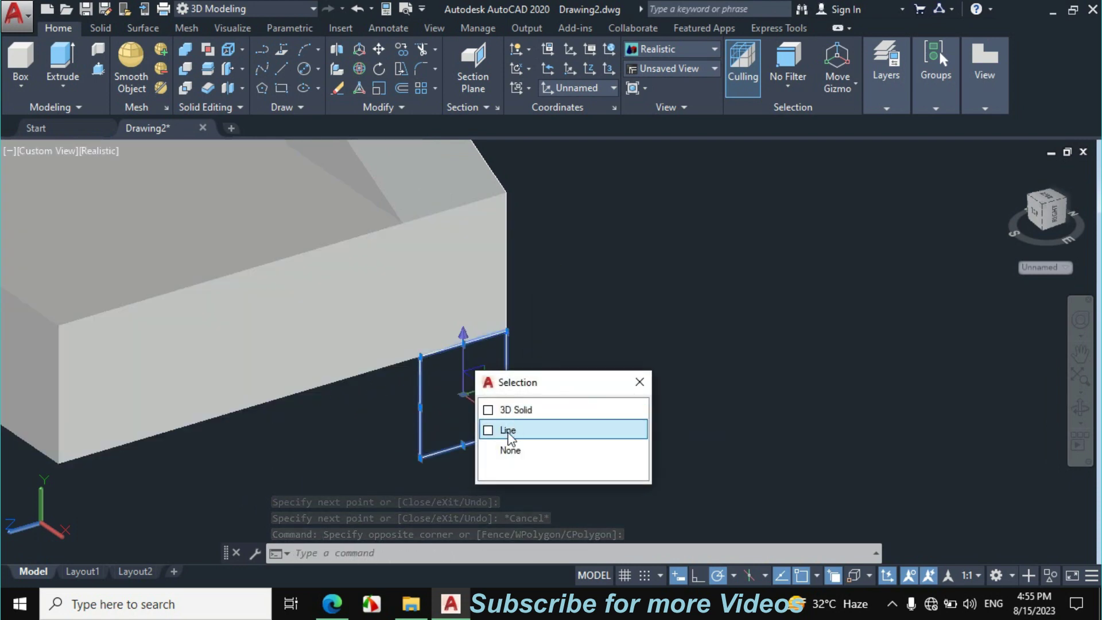
pyautogui.click(508, 432)
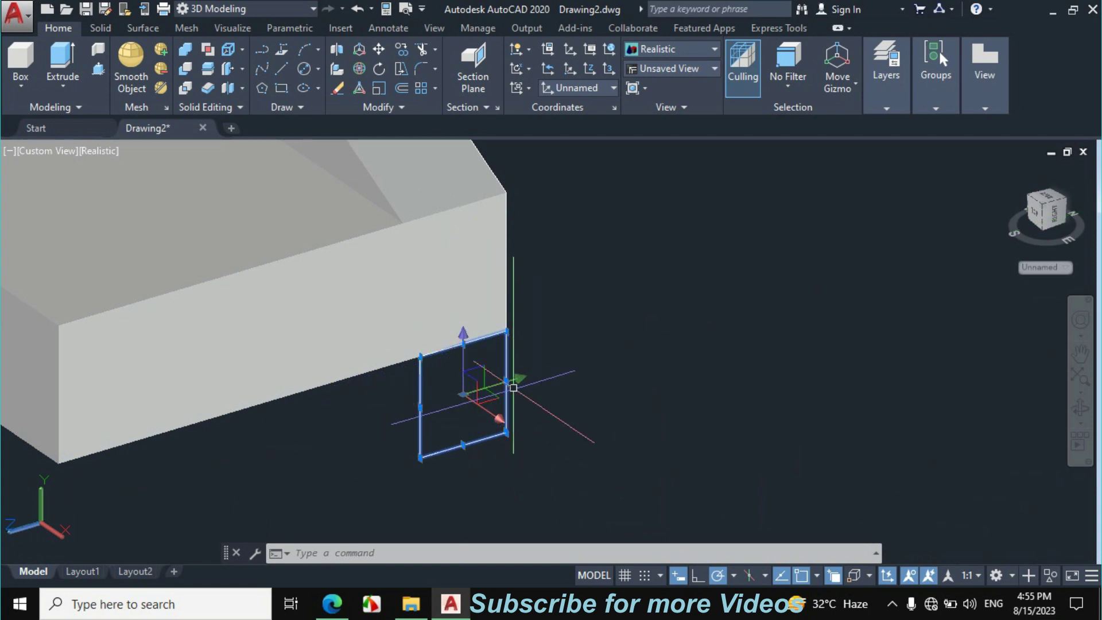
pyautogui.write('J')
pyautogui.press('Return')
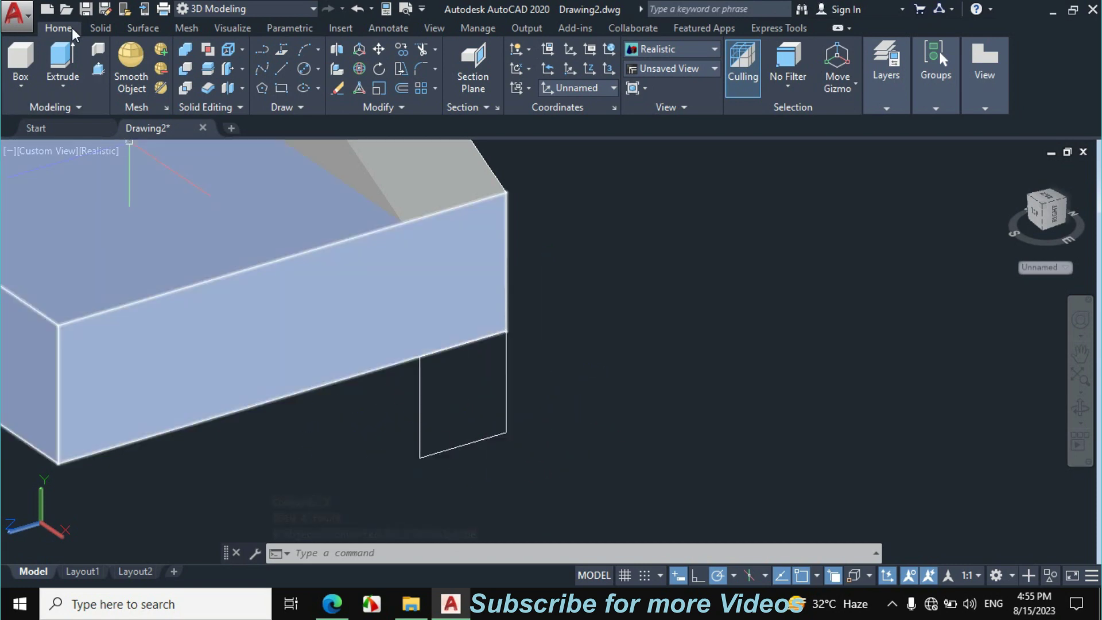
# Press-pull the small rectangular profile under the base 128 units.
pyautogui.click(98, 69)
pyautogui.keyDown('shift'); pyautogui.moveTo(552, 251); pyautogui.dragTo(586, 350, button='middle'); pyautogui.keyUp('shift')
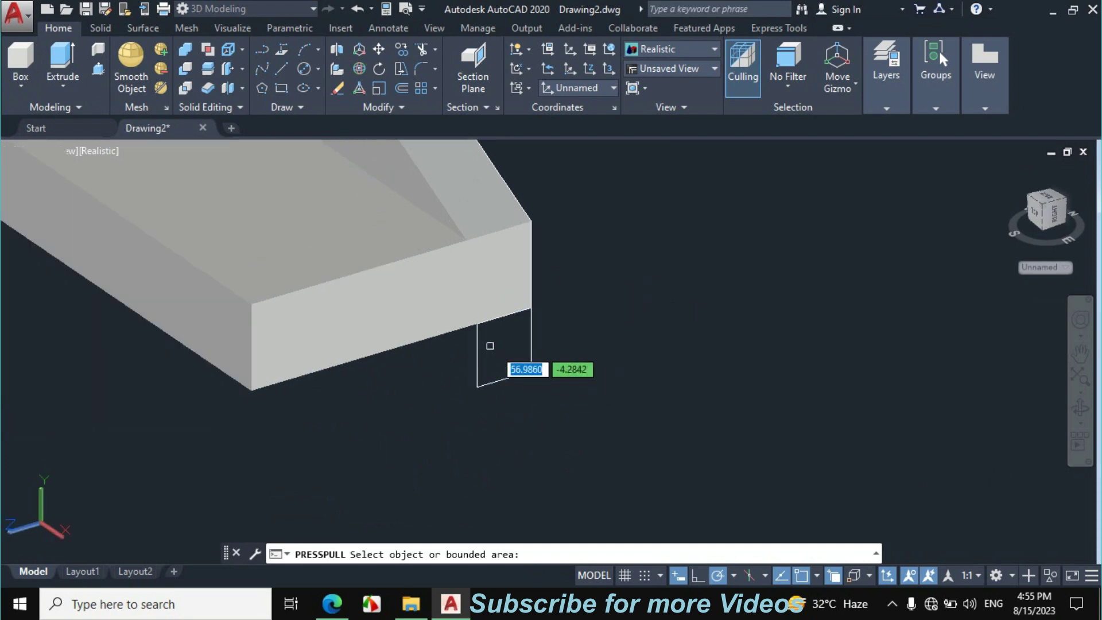
pyautogui.keyDown('shift'); pyautogui.moveTo(573, 400); pyautogui.dragTo(582, 405, button='middle'); pyautogui.keyUp('shift')
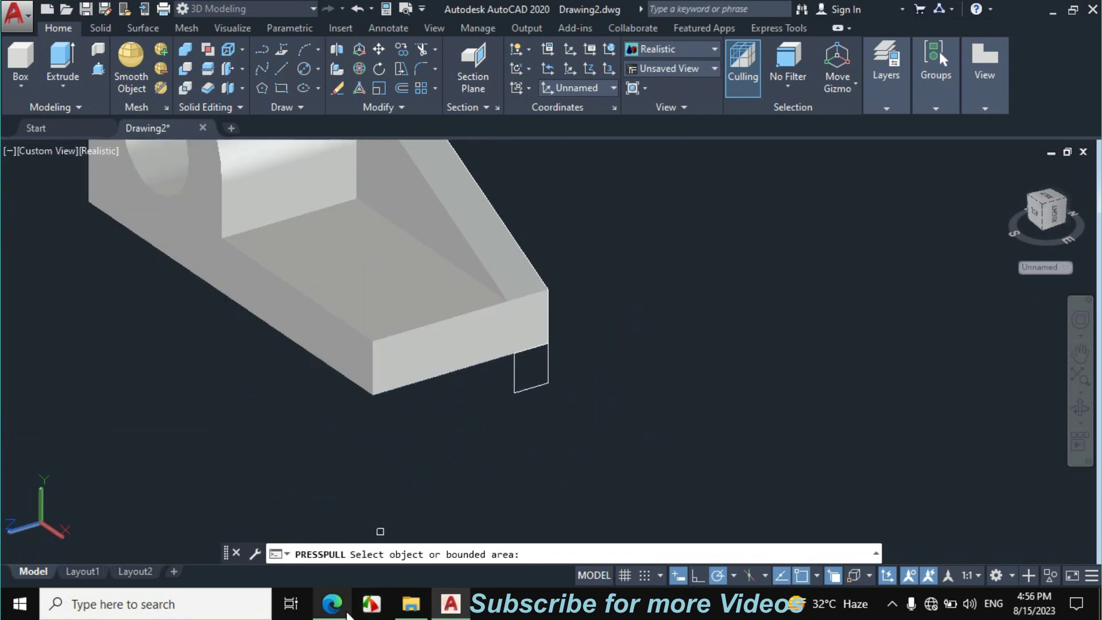
pyautogui.click(332, 602)
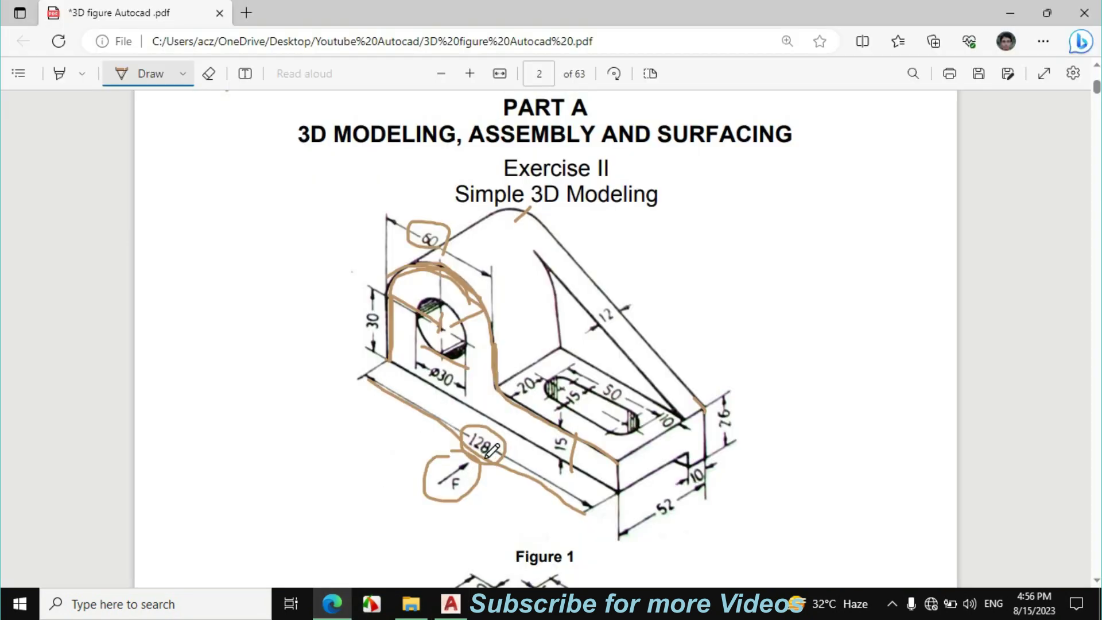
pyautogui.click(450, 602)
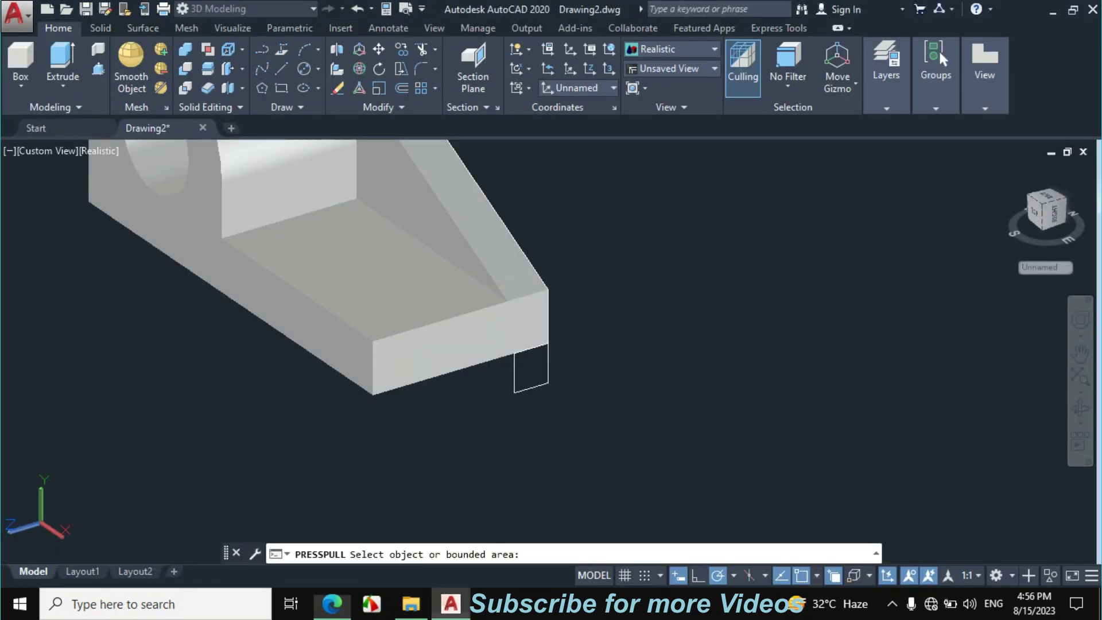
pyautogui.click(513, 370)
pyautogui.scroll(-3, 369, 363)
pyautogui.keyDown('shift'); pyautogui.moveTo(369, 364); pyautogui.dragTo(324, 312, button='middle'); pyautogui.keyUp('shift')
pyautogui.write('128')
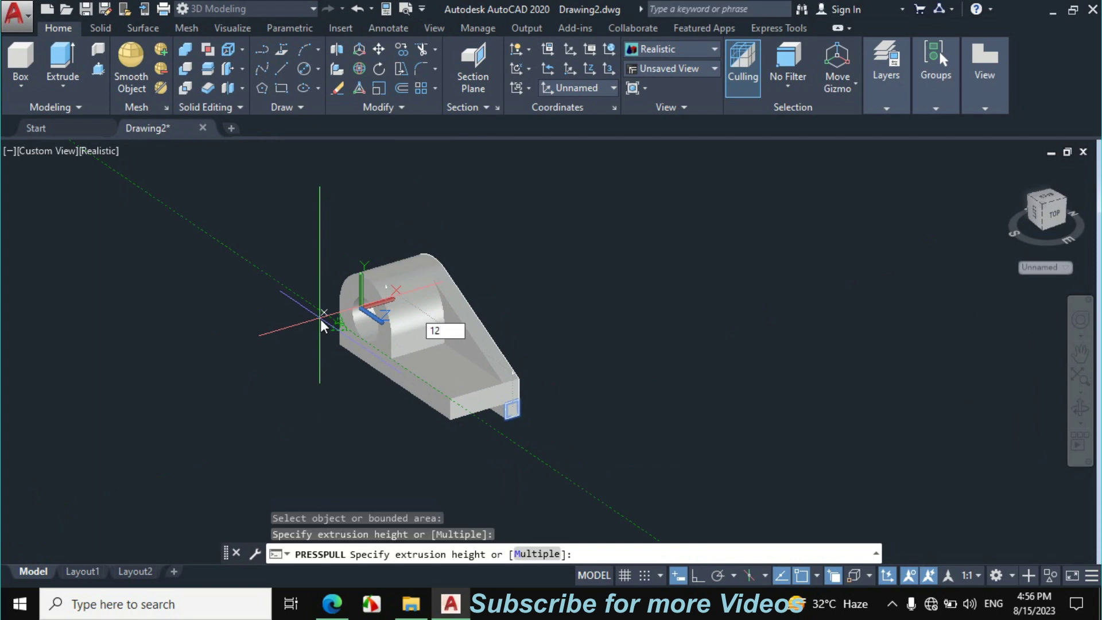
pyautogui.press('Return')
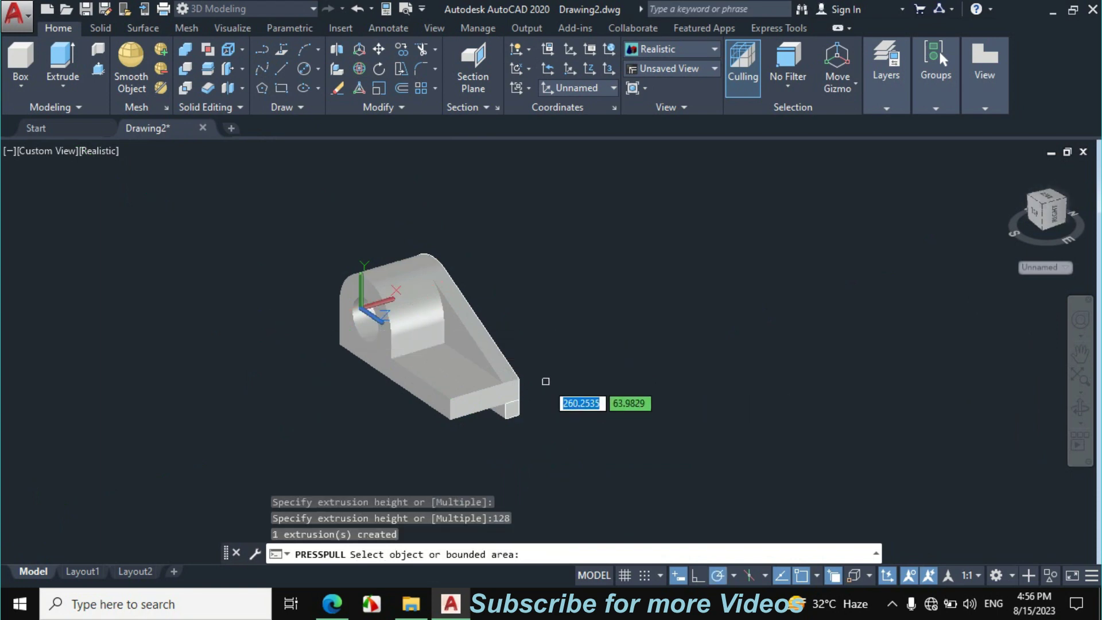
pyautogui.press('Return')
# Orbit the model to a side view to inspect the new strip.
pyautogui.click(1080, 408)
pyautogui.moveTo(557, 401); pyautogui.dragTo(525, 395)
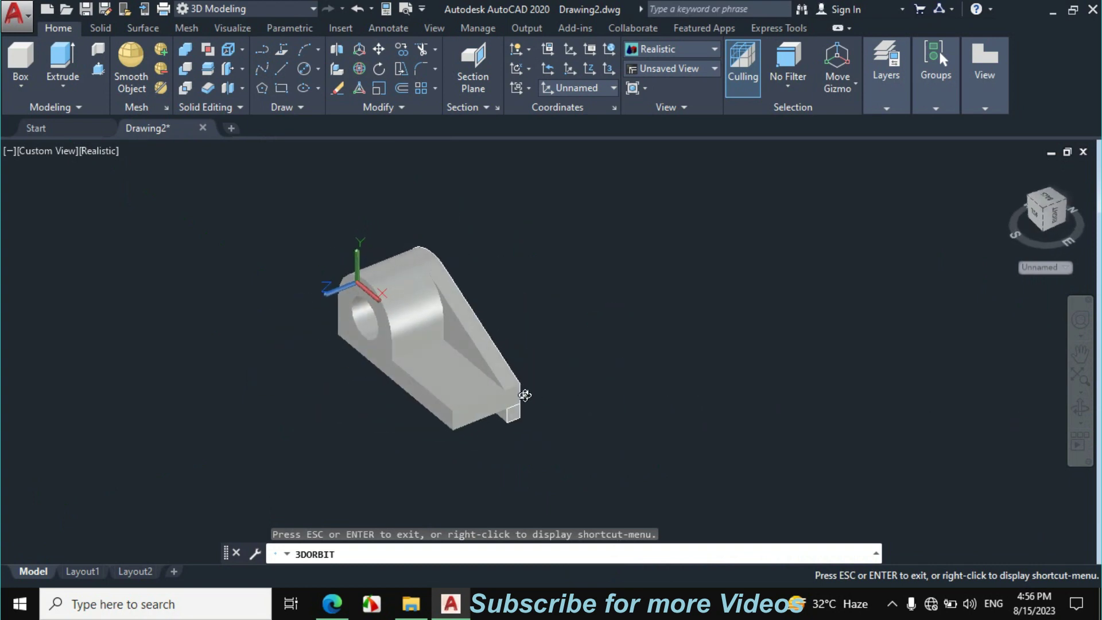
pyautogui.press('Escape')
pyautogui.scroll(5, 439, 379)
# Ink a stroke along the base edge on the PDF figure, then select the bracket solid in AutoCAD.
pyautogui.click(332, 602)
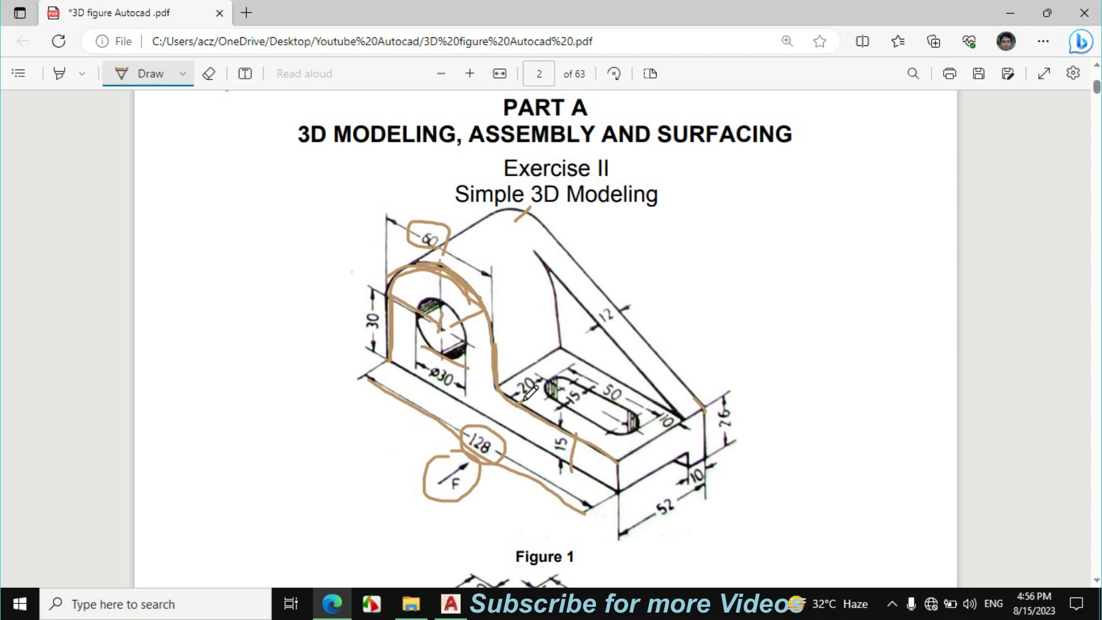
pyautogui.moveTo(619, 451); pyautogui.dragTo(653, 438)
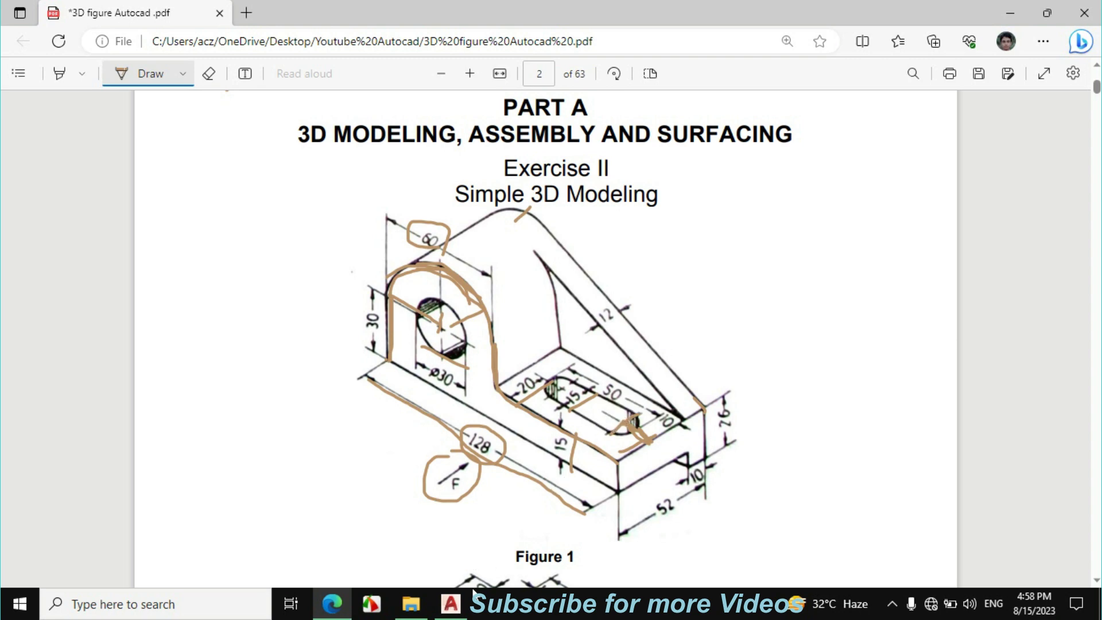
pyautogui.click(459, 601)
pyautogui.click(382, 360)
pyautogui.click(281, 67)
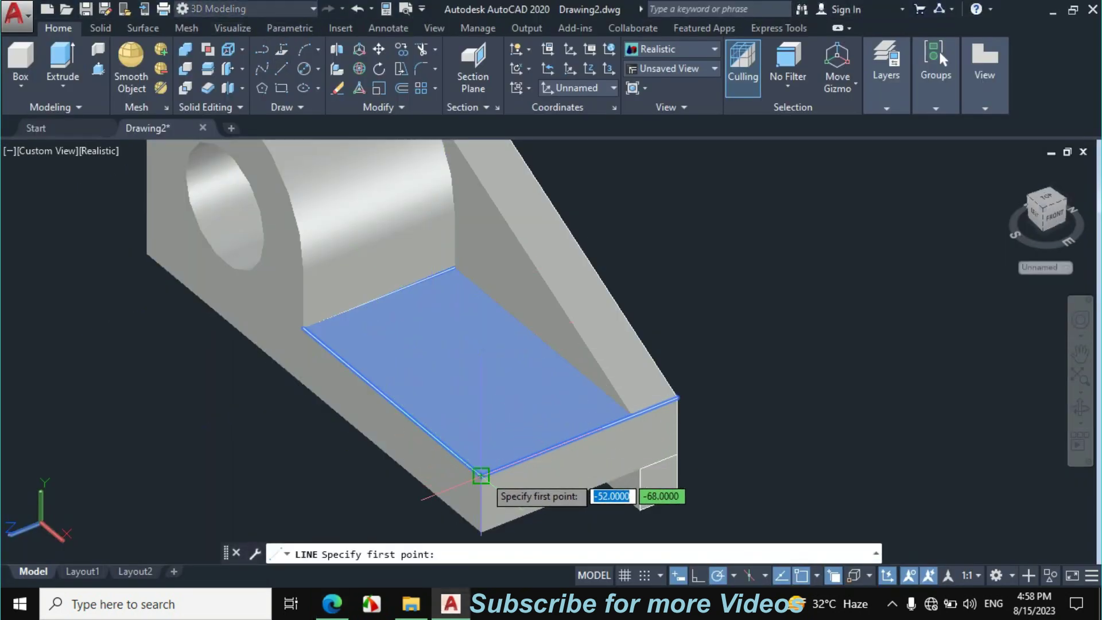
# Draw reference lines from the base's front corner: 20 along the edge, then 17.5 inward.
pyautogui.click(481, 475)
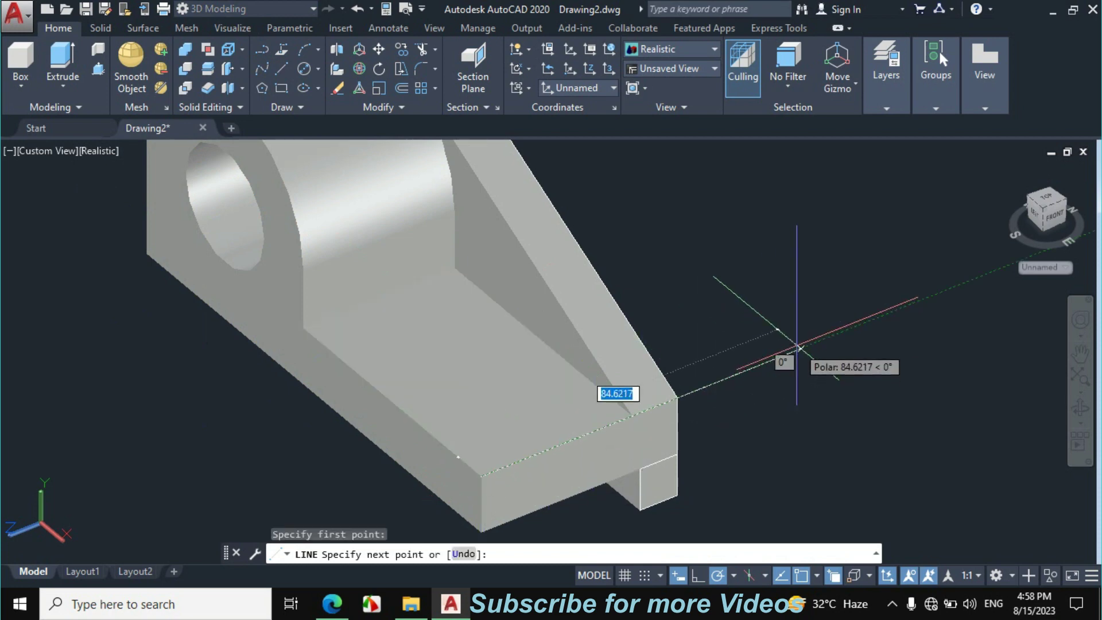
pyautogui.write('20')
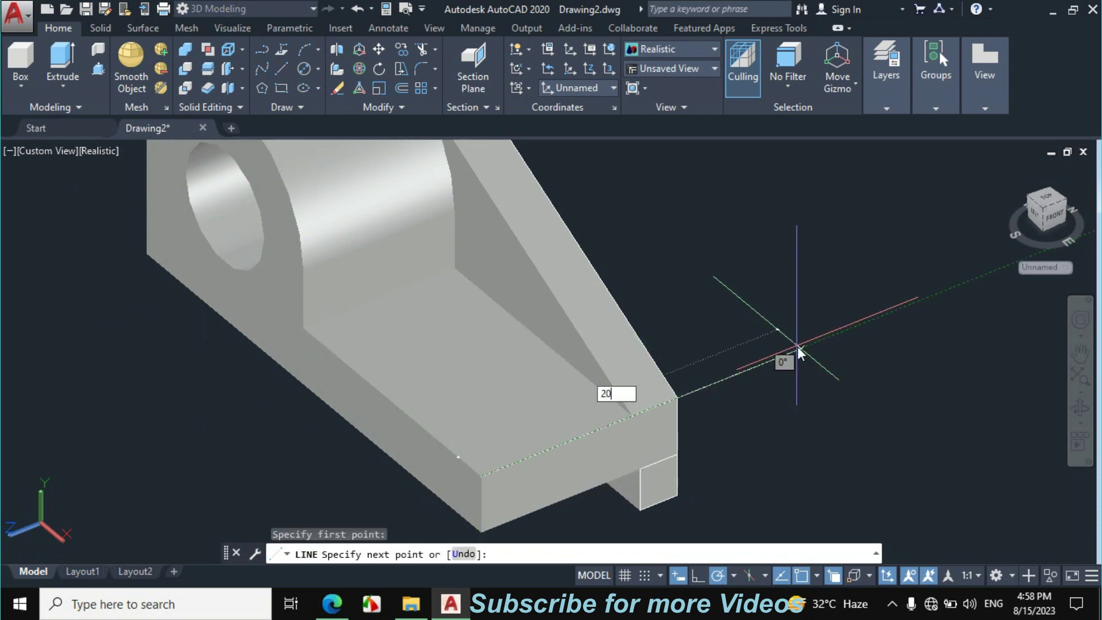
pyautogui.press('Return')
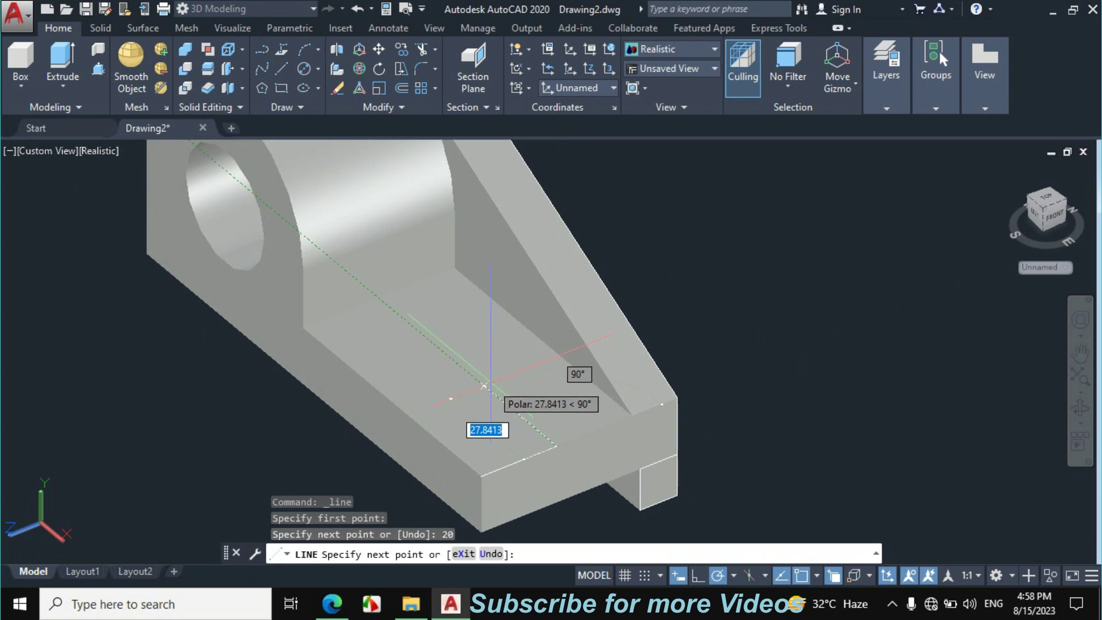
pyautogui.write('17.5')
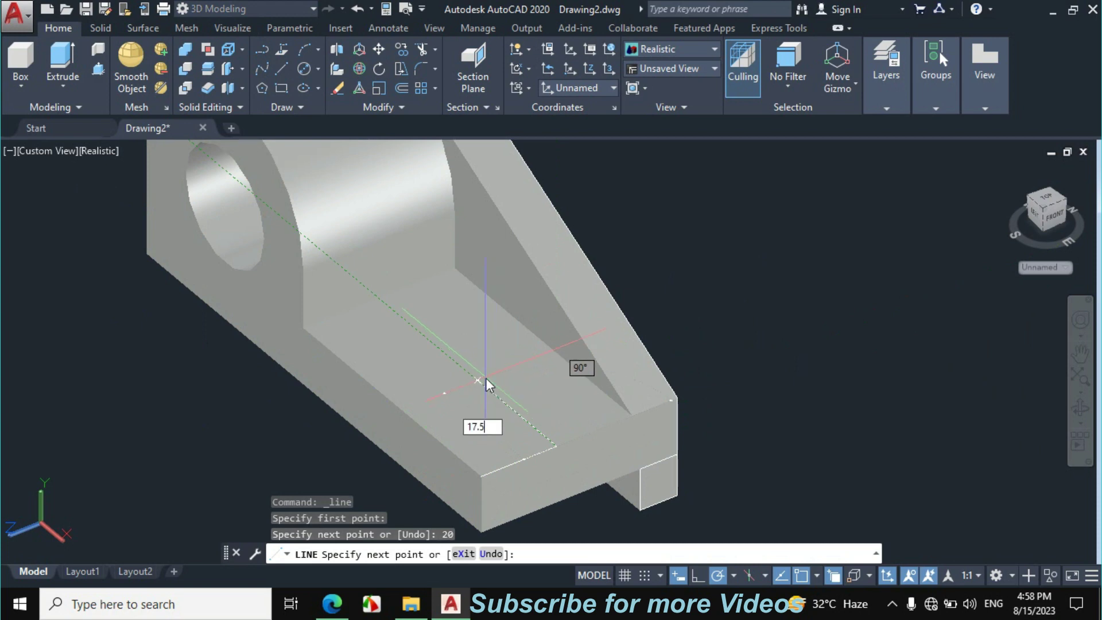
pyautogui.press('Return')
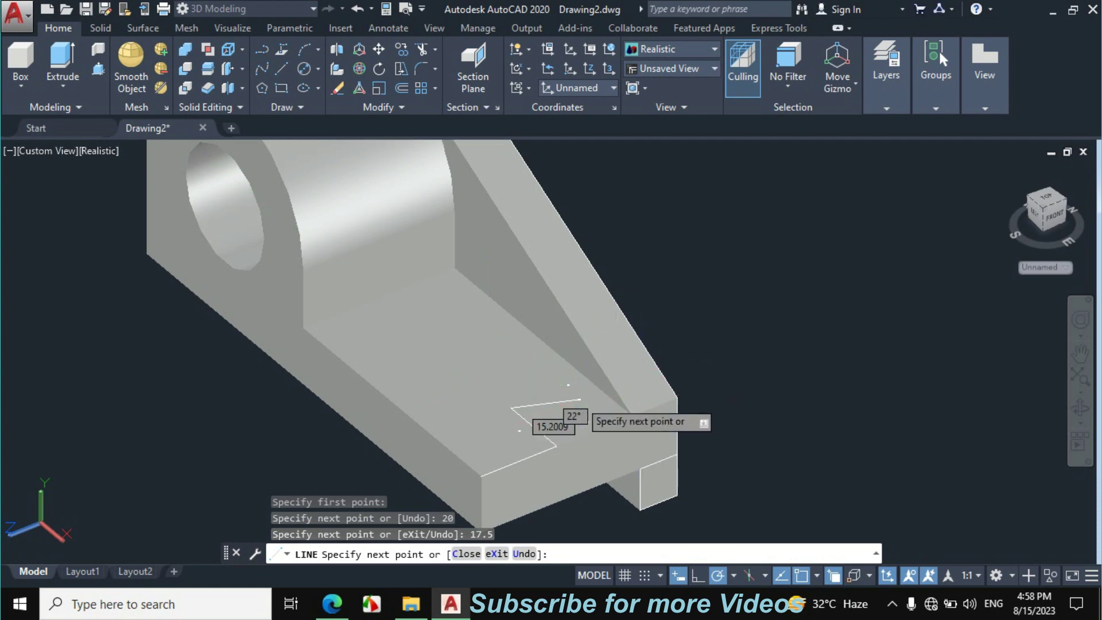
pyautogui.press('Escape')
pyautogui.click(332, 604)
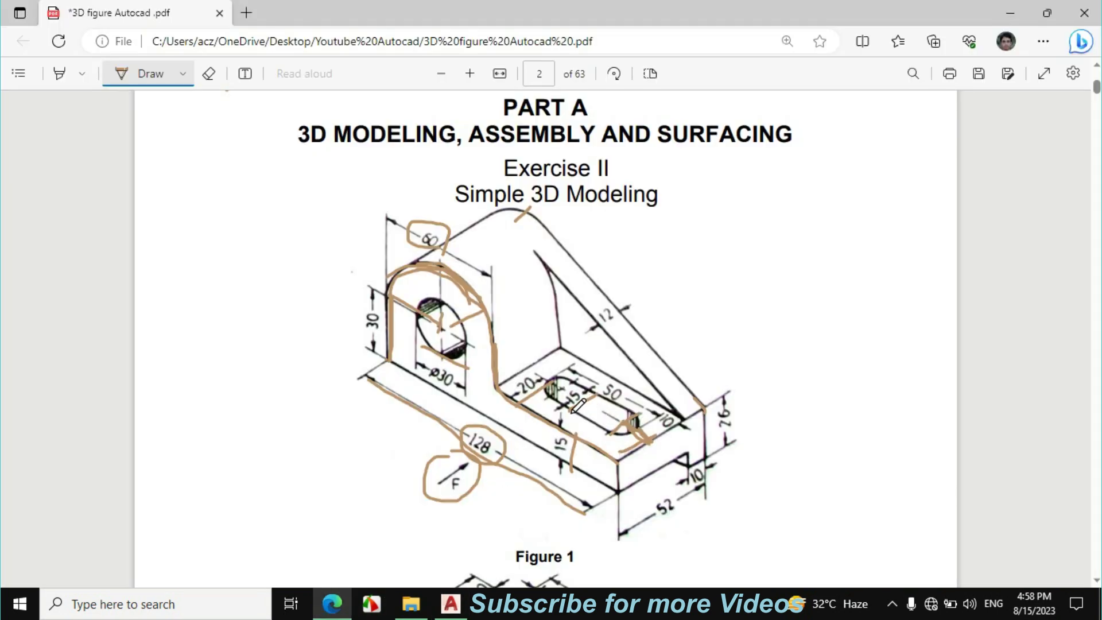
# Draw a 15-diameter circle centred at the reference line's endpoint.
pyautogui.click(450, 604)
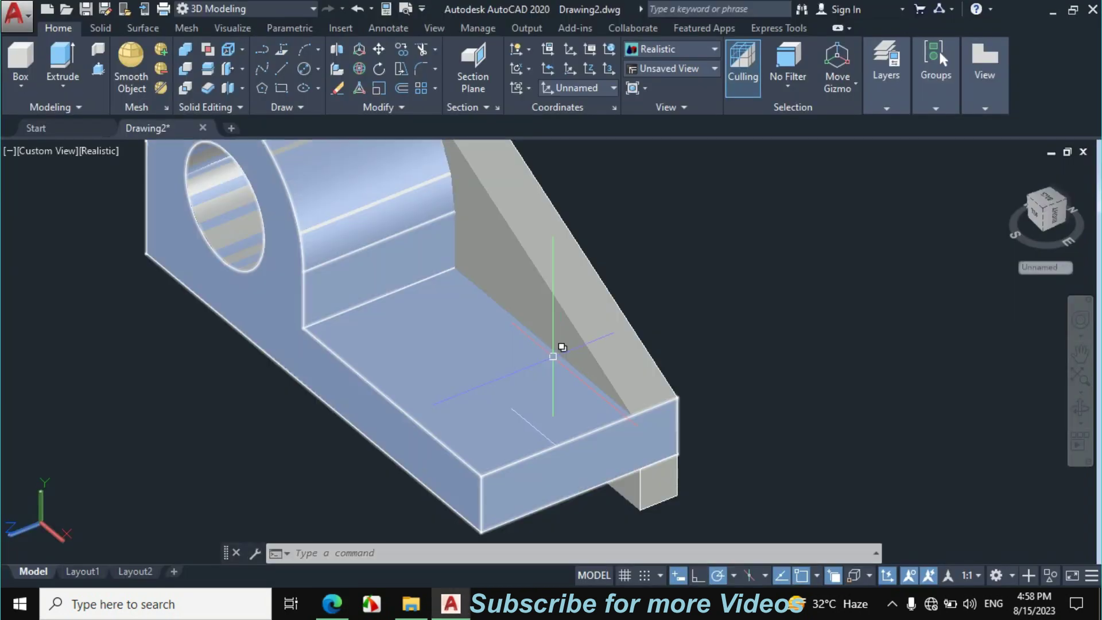
pyautogui.click(318, 69)
pyautogui.click(353, 126)
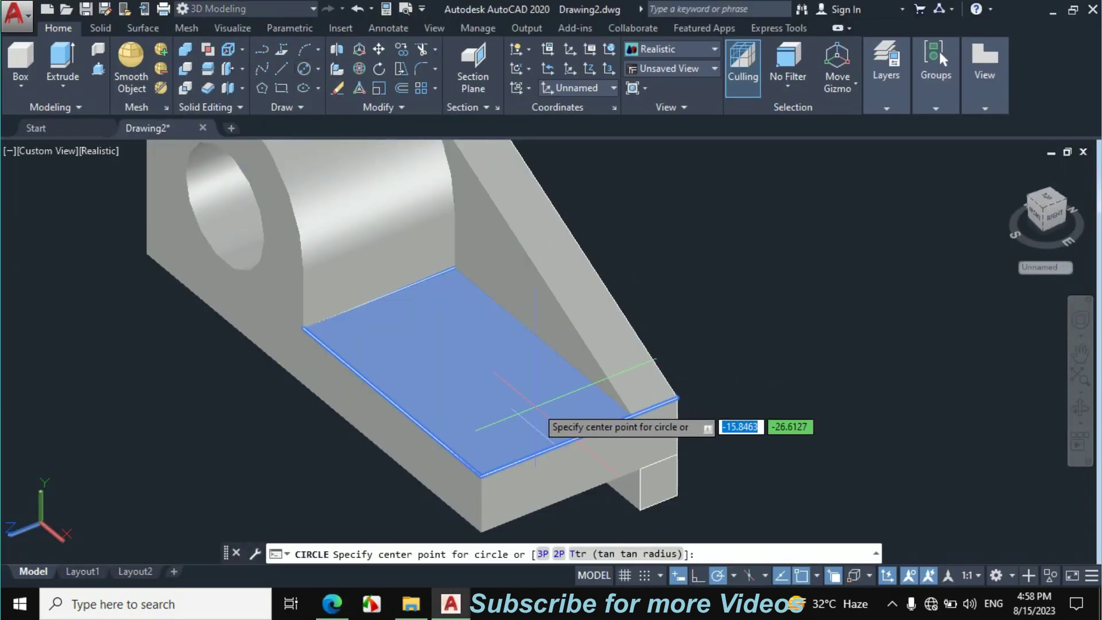
pyautogui.click(510, 408)
pyautogui.write('15')
pyautogui.press('Return')
pyautogui.scroll(4, 505, 419)
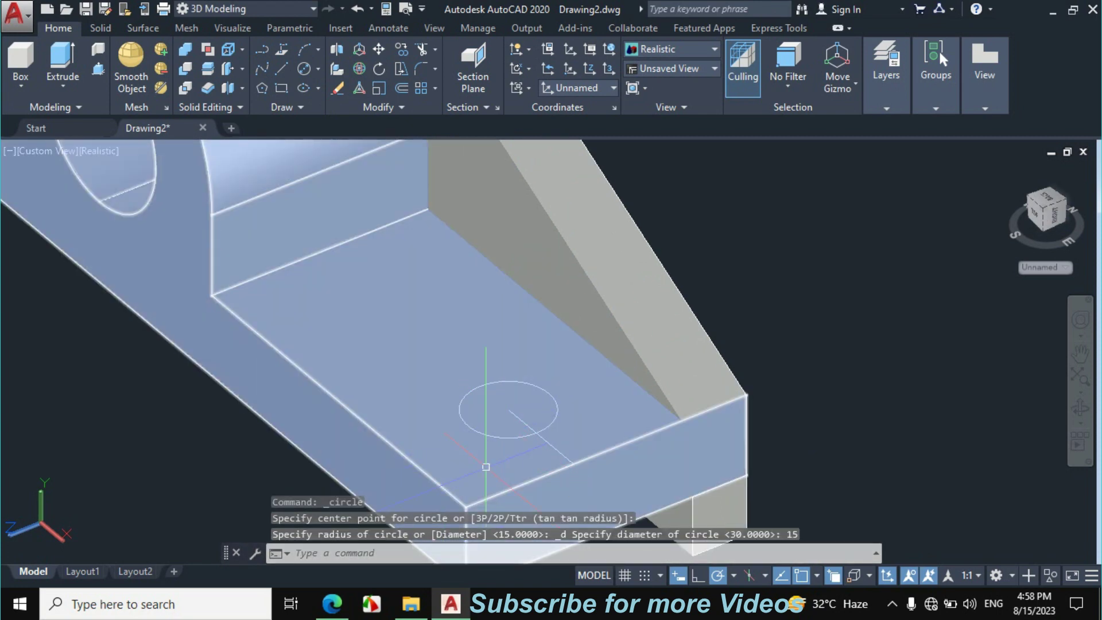
pyautogui.click(343, 612)
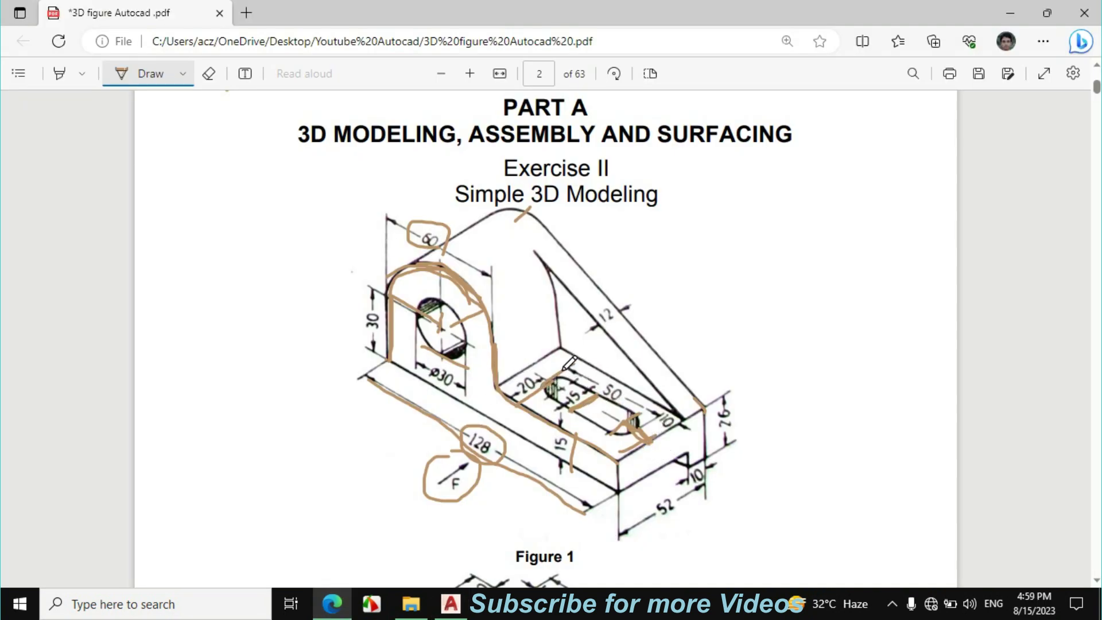
# Ink a stroke along the slot's 50 dimension, then erase the ink around the slot.
pyautogui.moveTo(577, 373); pyautogui.dragTo(636, 403)
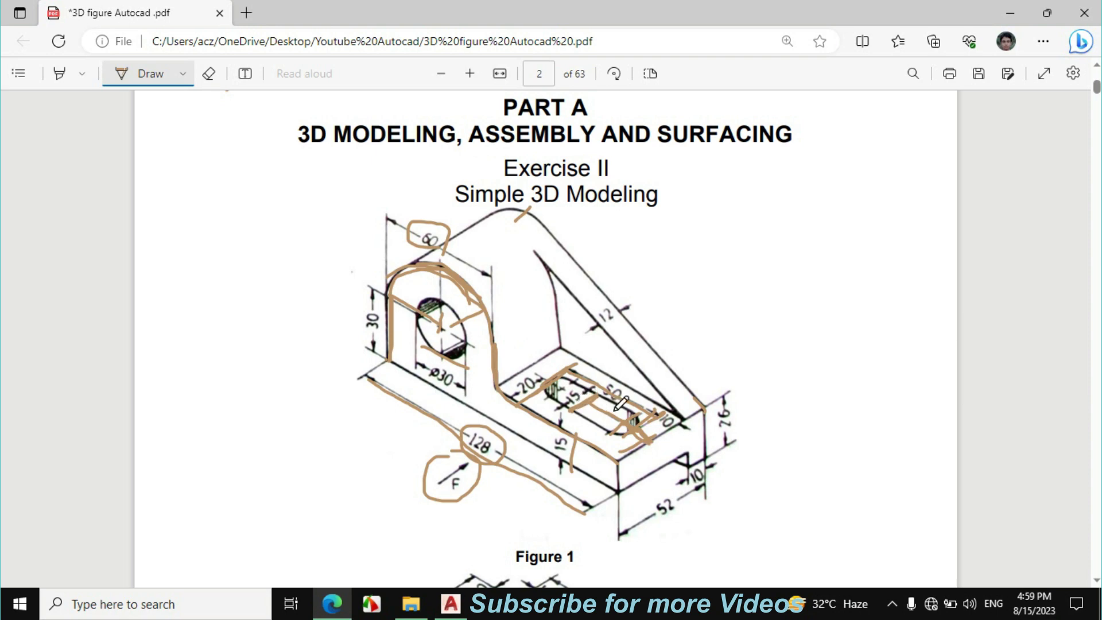
pyautogui.click(208, 74)
pyautogui.click(592, 411)
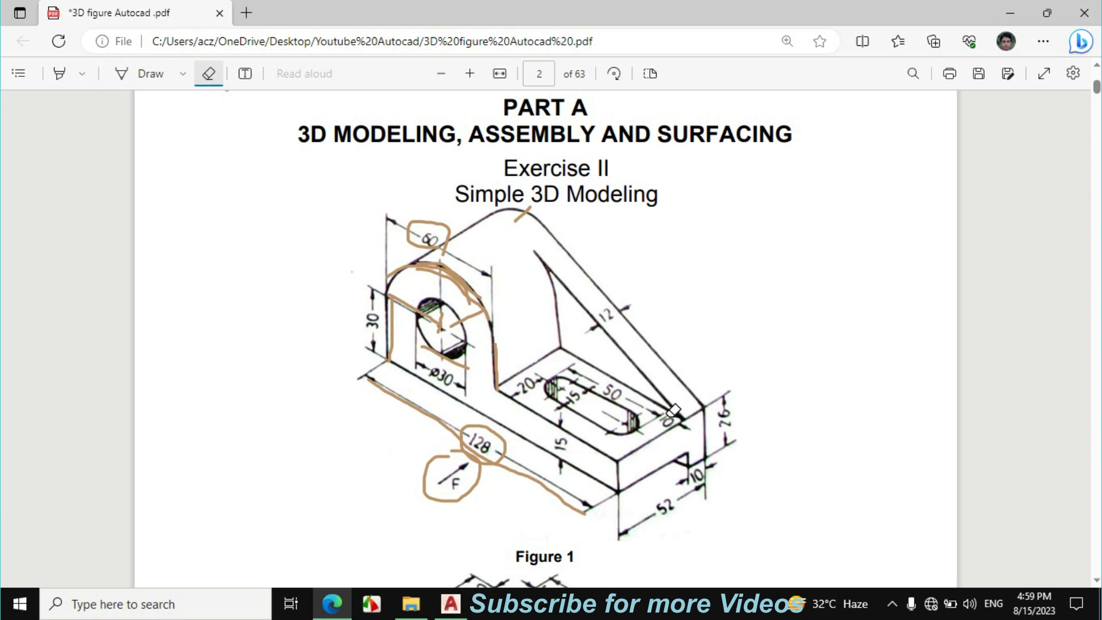
# Draw a 25-long line from the reference point near the circle.
pyautogui.click(452, 591)
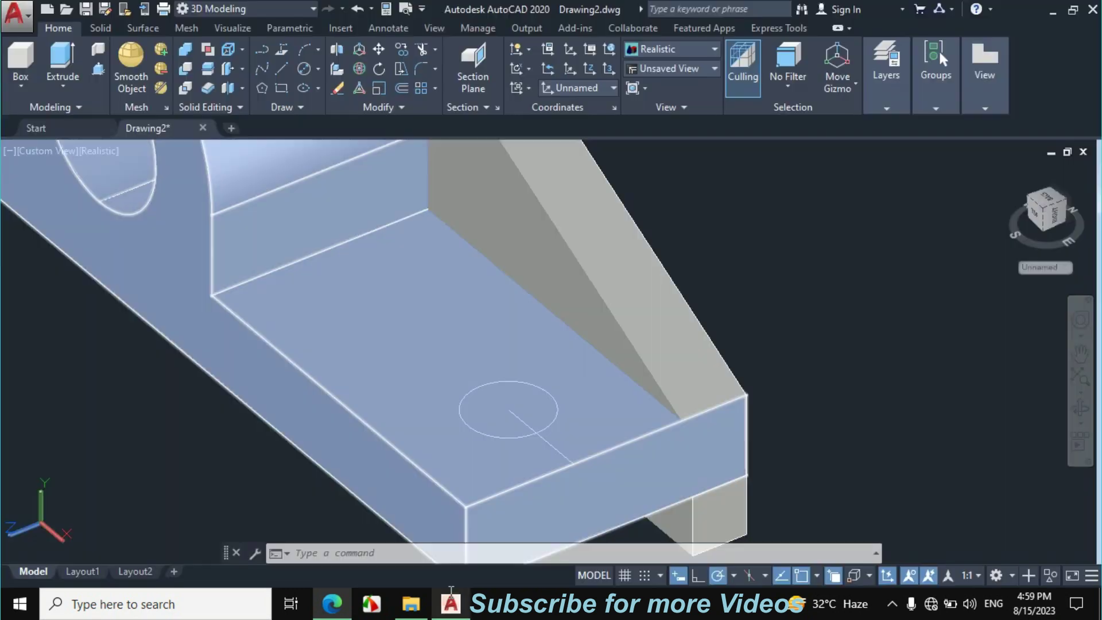
pyautogui.click(282, 68)
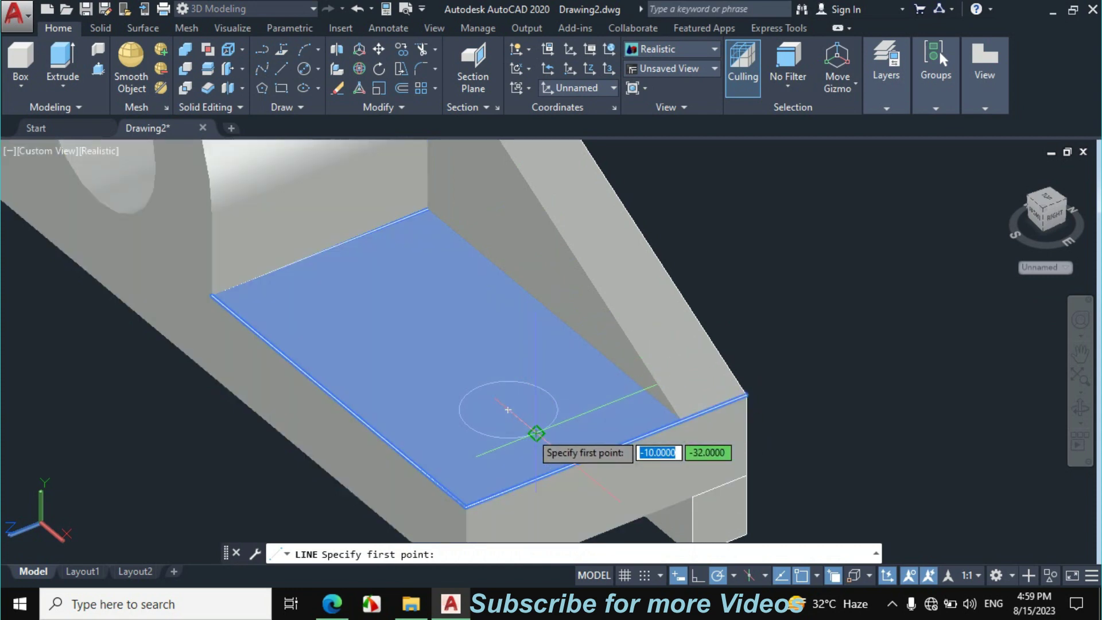
pyautogui.click(534, 432)
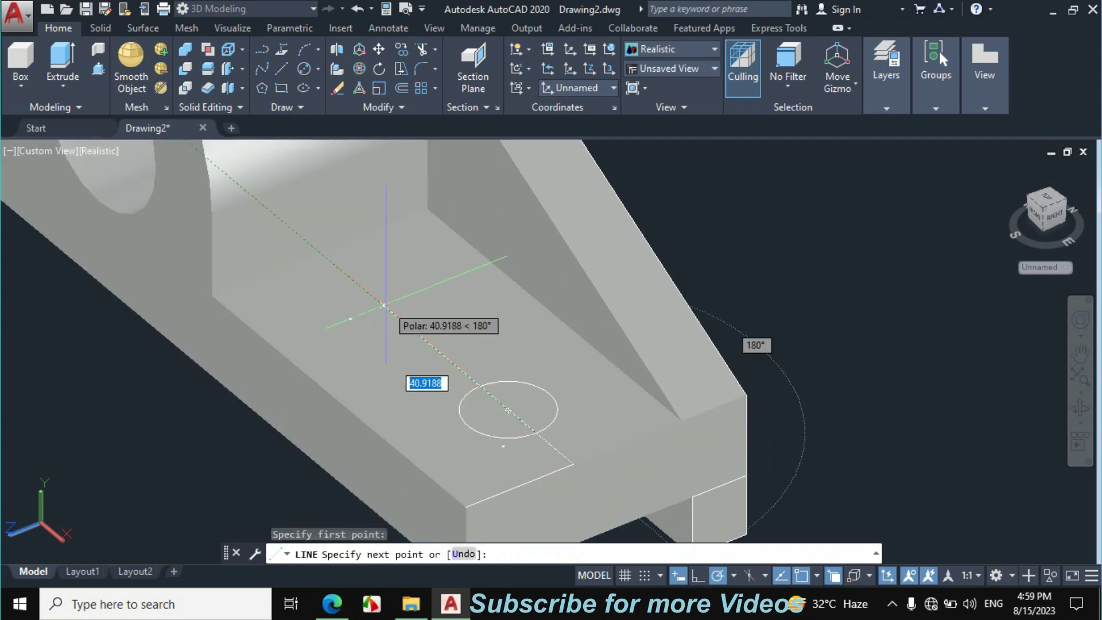
pyautogui.write('25')
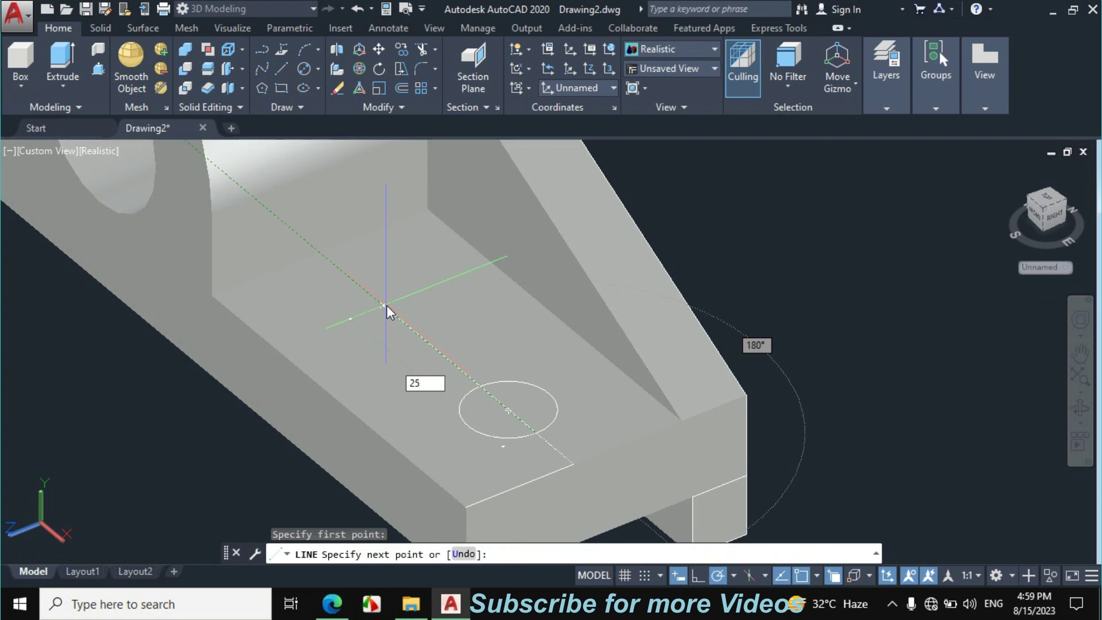
pyautogui.press('Return')
pyautogui.press('Escape')
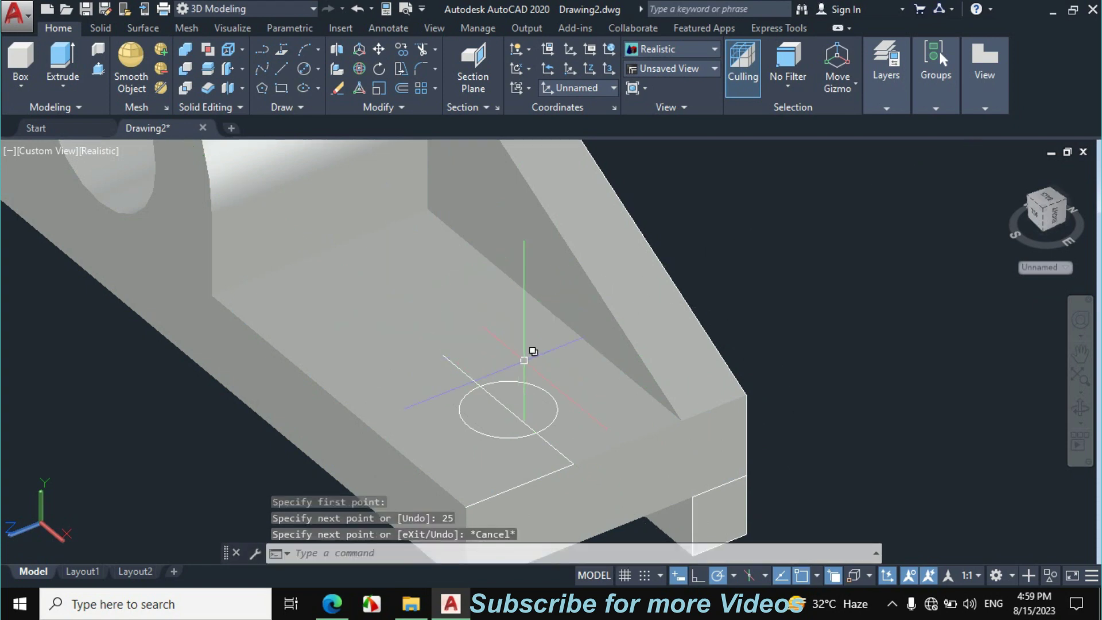
# Mirror the 15-diameter circle about a midpoint-snapped line, keeping the original.
pyautogui.click(545, 390)
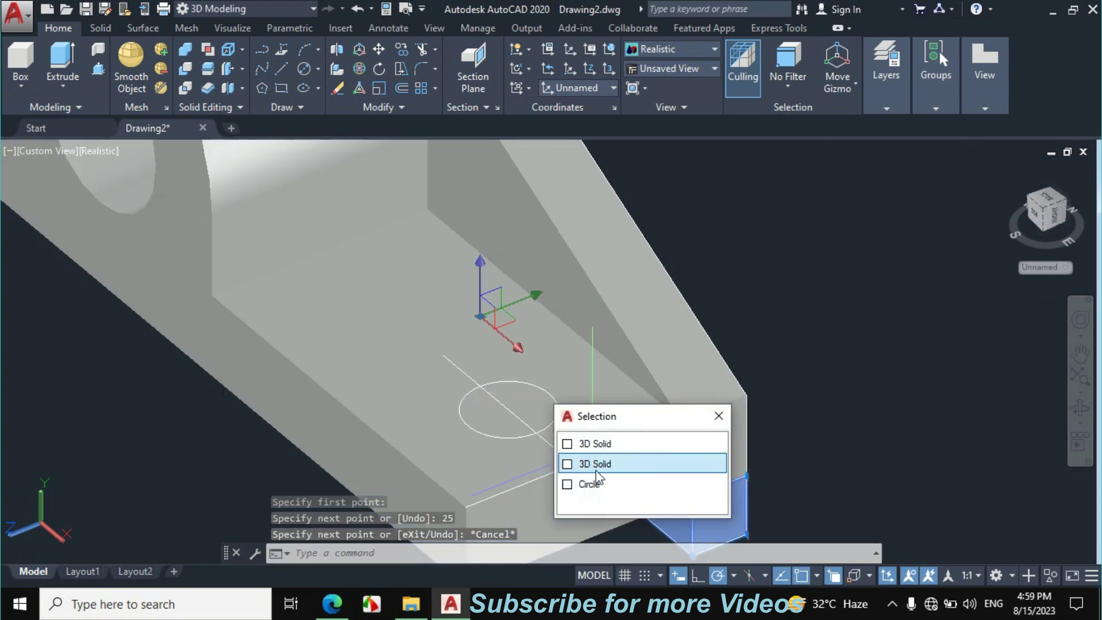
pyautogui.click(588, 484)
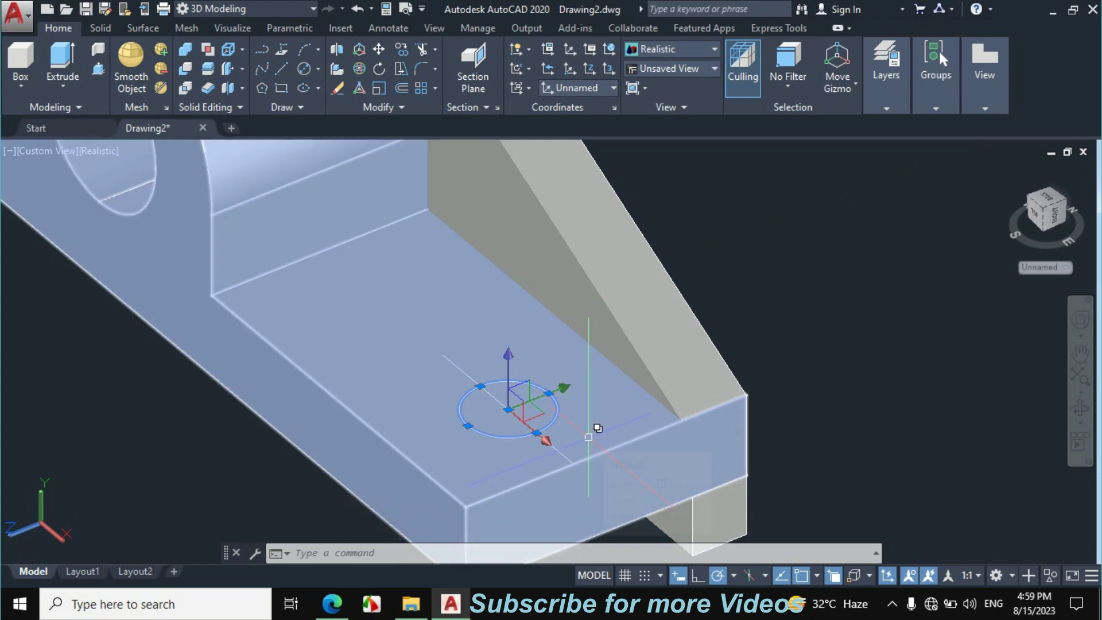
pyautogui.write('mi')
pyautogui.press('Escape')
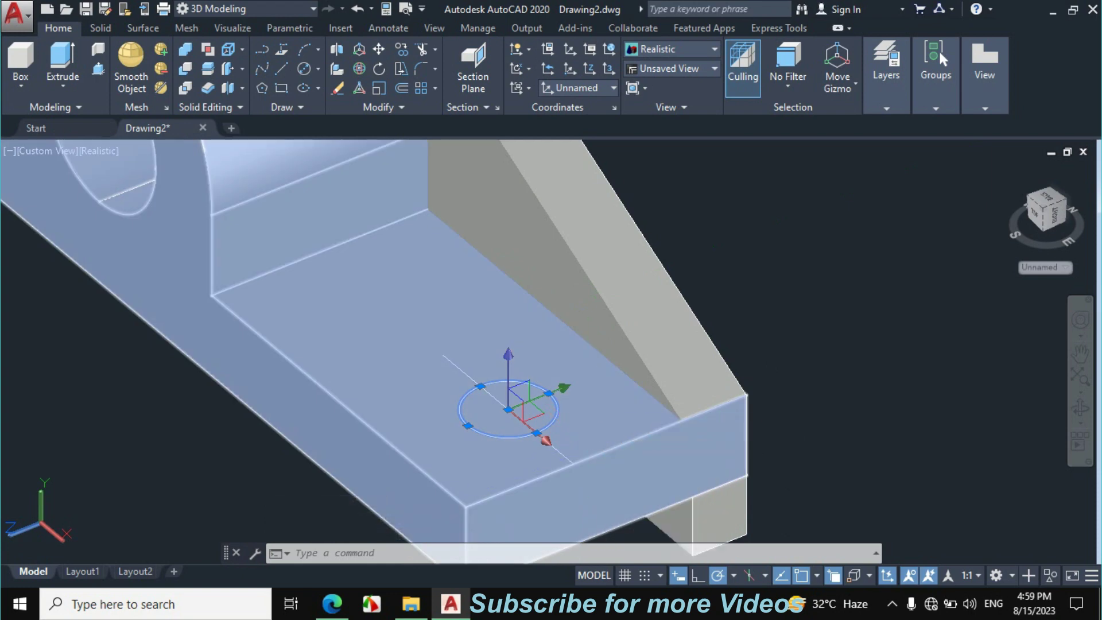
pyautogui.press('Return')
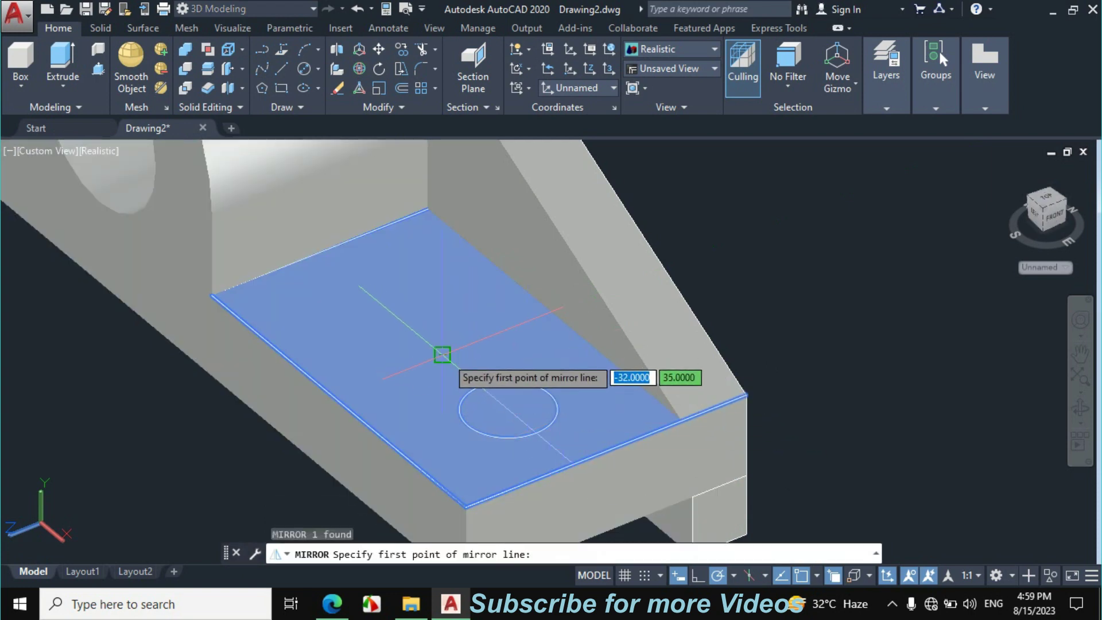
pyautogui.click(442, 355)
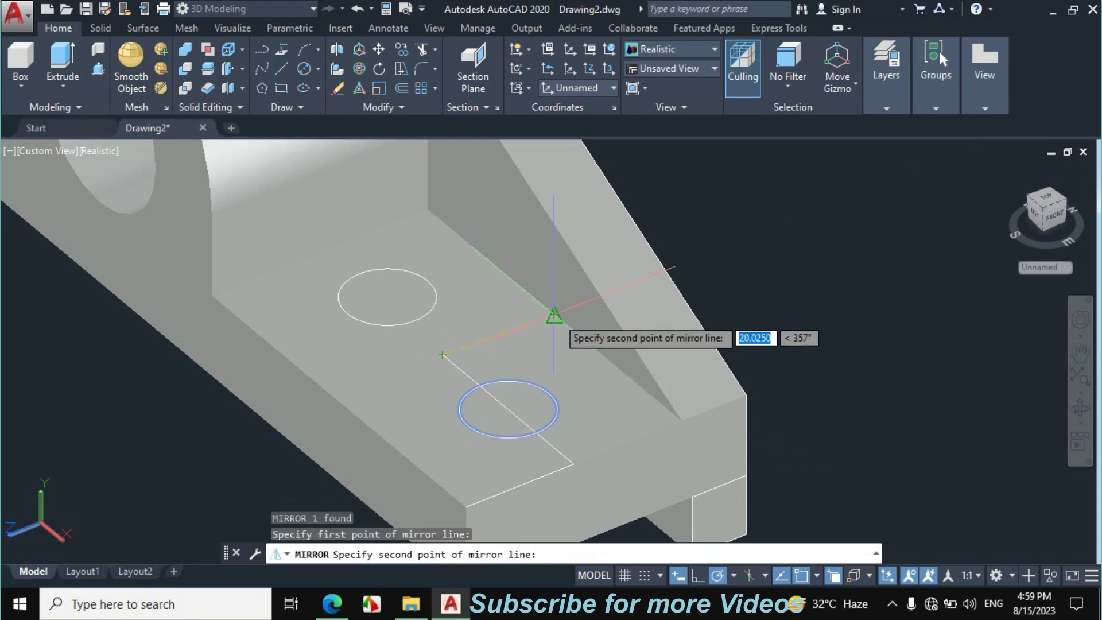
pyautogui.click(554, 315)
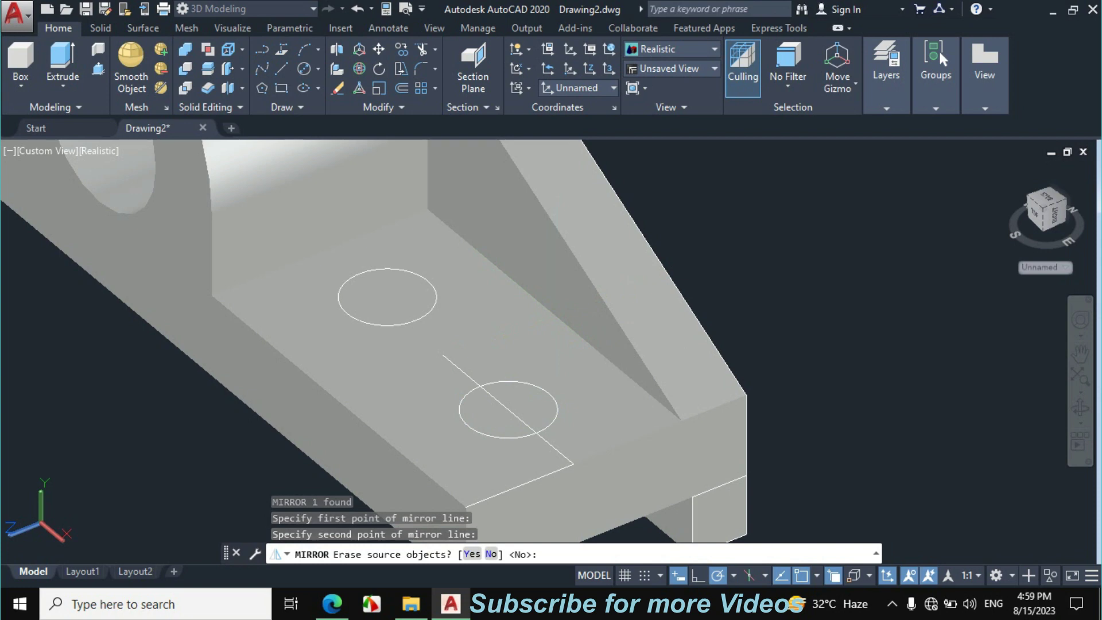
pyautogui.write('N')
pyautogui.press('Return')
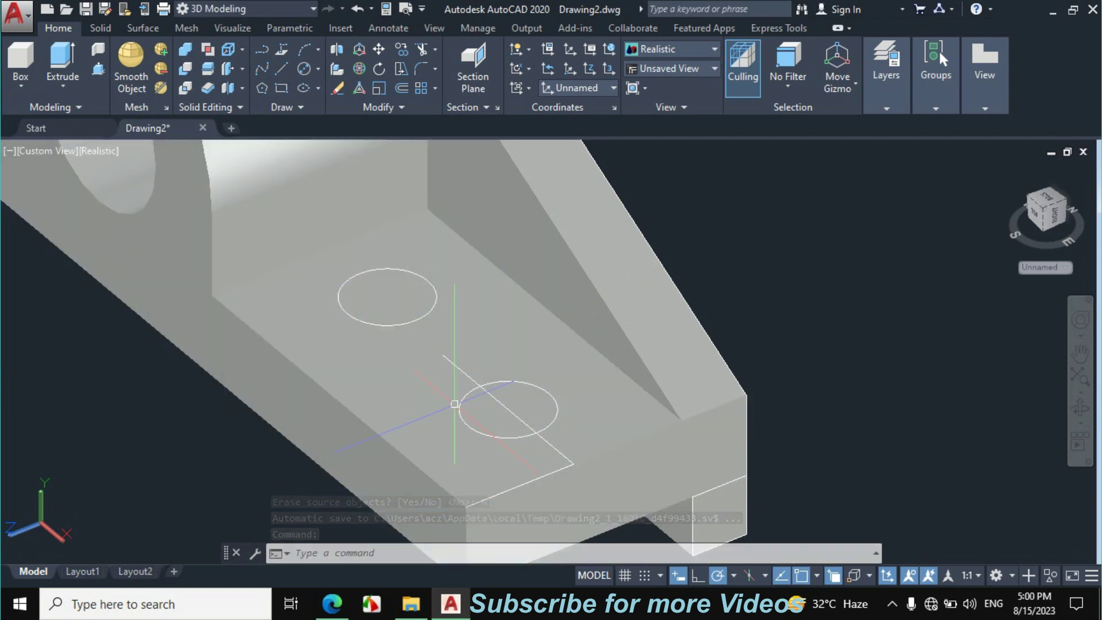
# Draw the two side lines joining the 15-diameter circles, then check the slot in the exercise PDF.
pyautogui.click(281, 70)
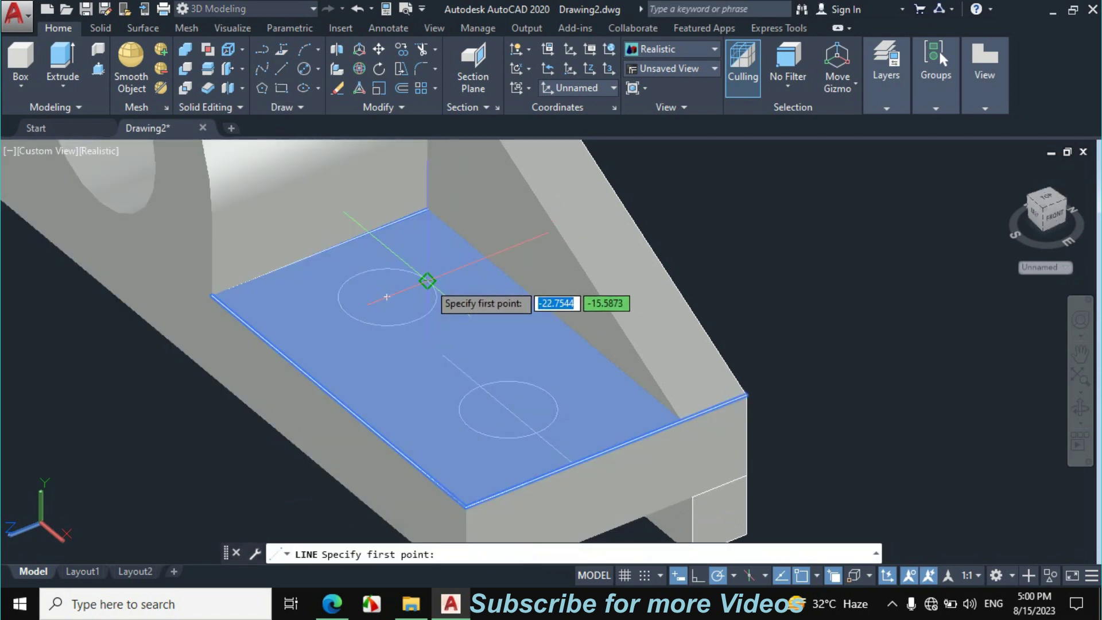
pyautogui.click(429, 278)
pyautogui.click(550, 390)
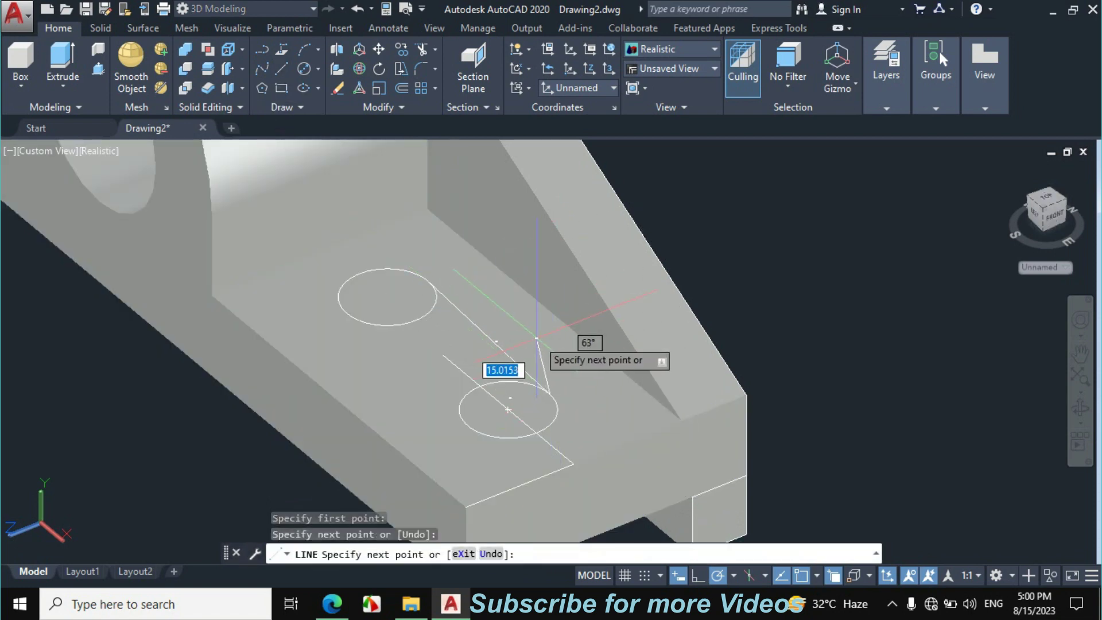
pyautogui.press('Escape')
pyautogui.press('Return')
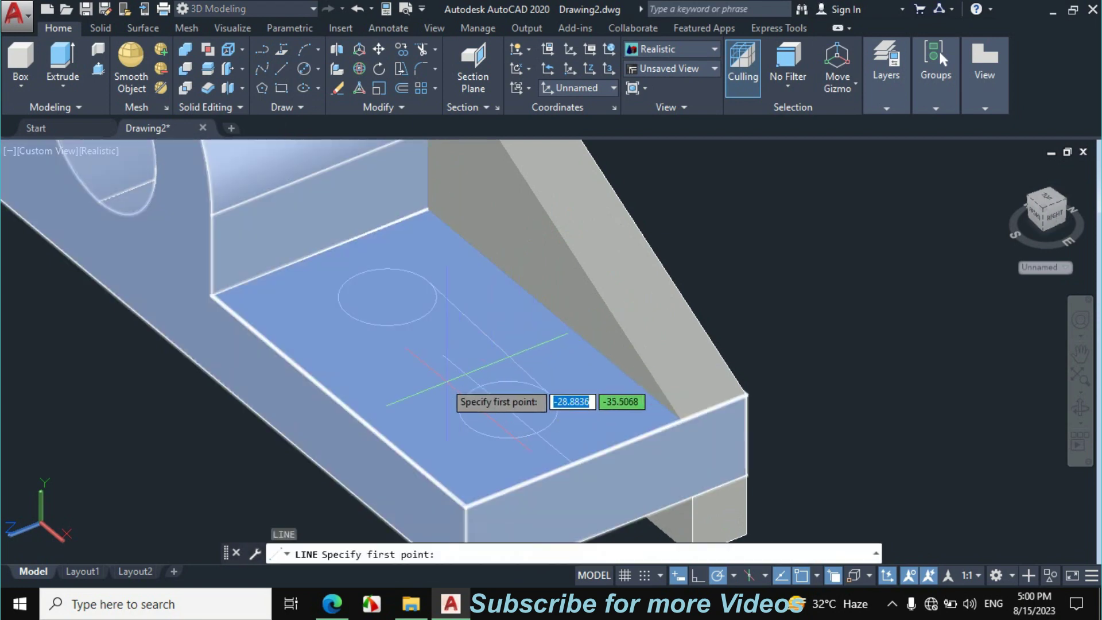
pyautogui.click(387, 297)
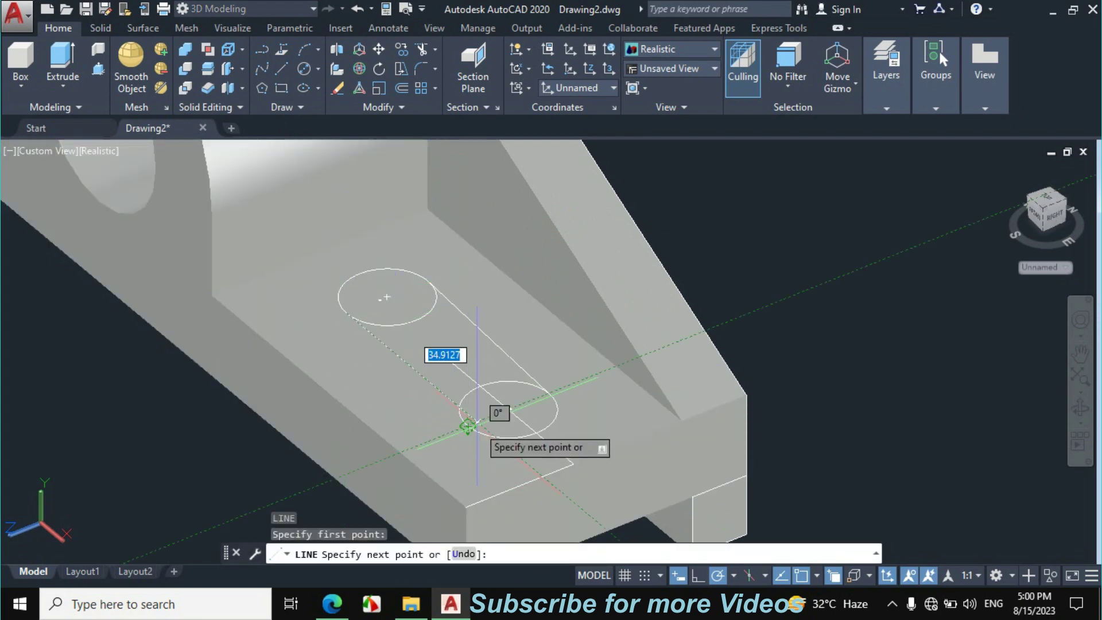
pyautogui.press('Escape')
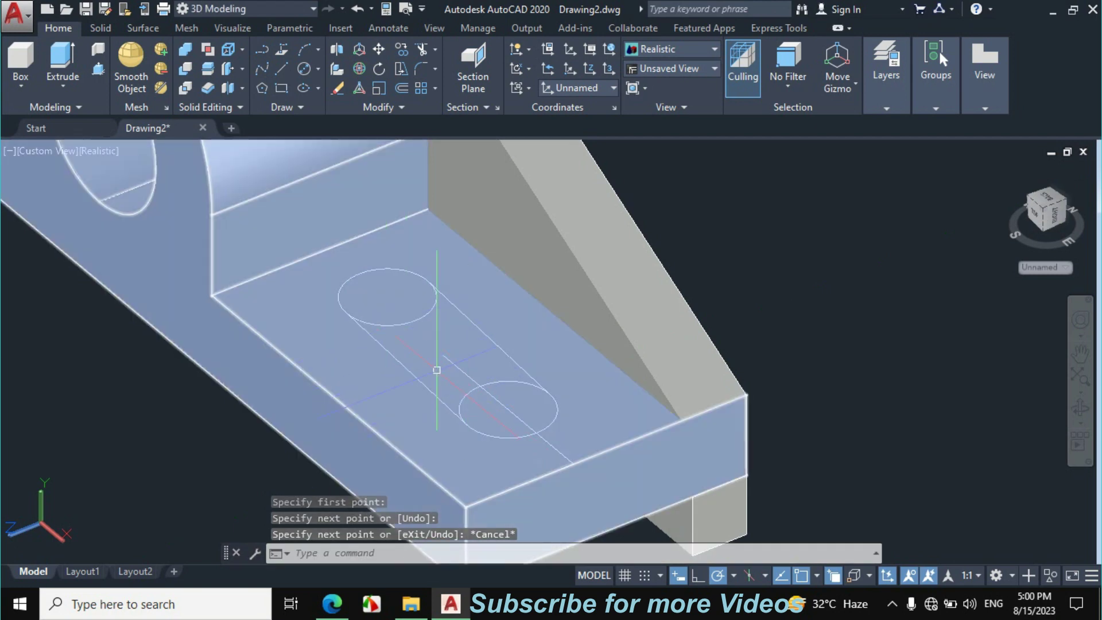
pyautogui.click(332, 604)
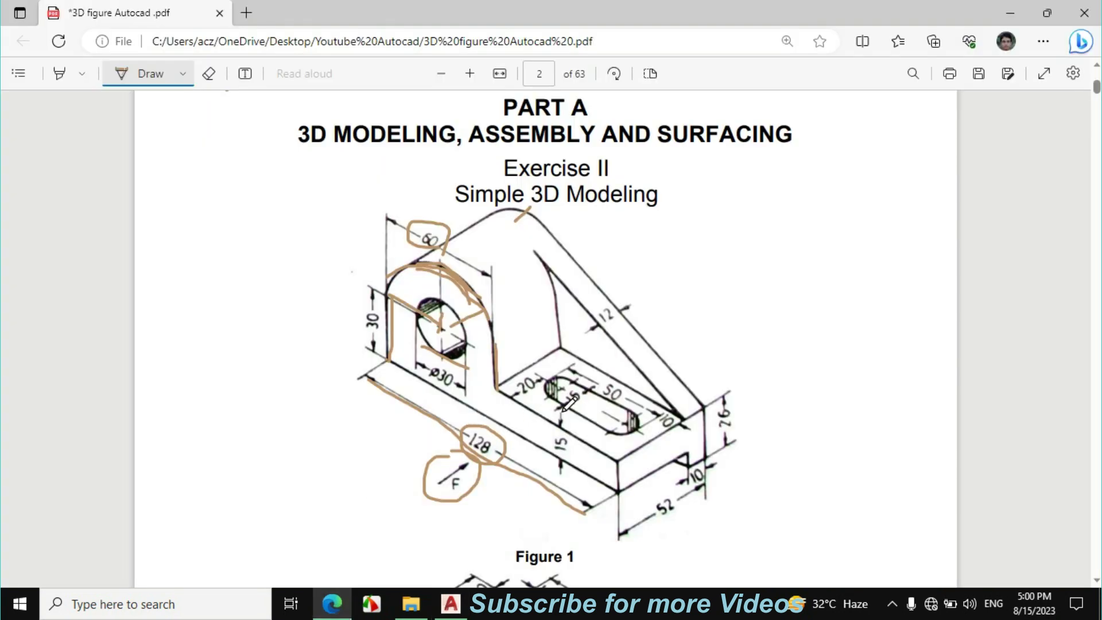
pyautogui.click(451, 604)
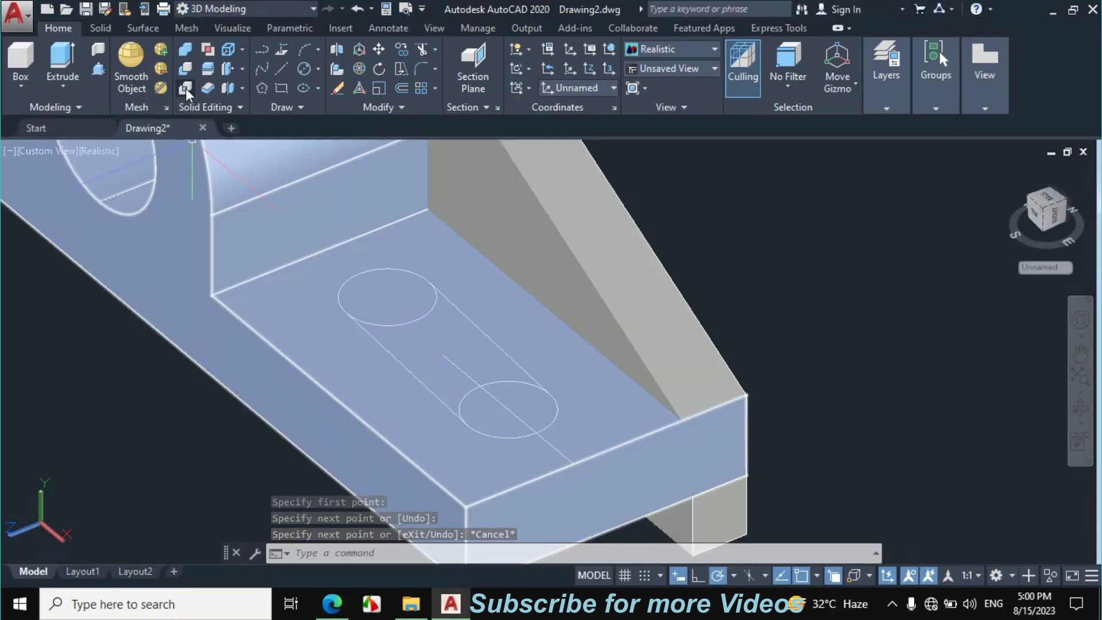
# Press-pull the upper circle and the middle strip down into the base.
pyautogui.click(99, 69)
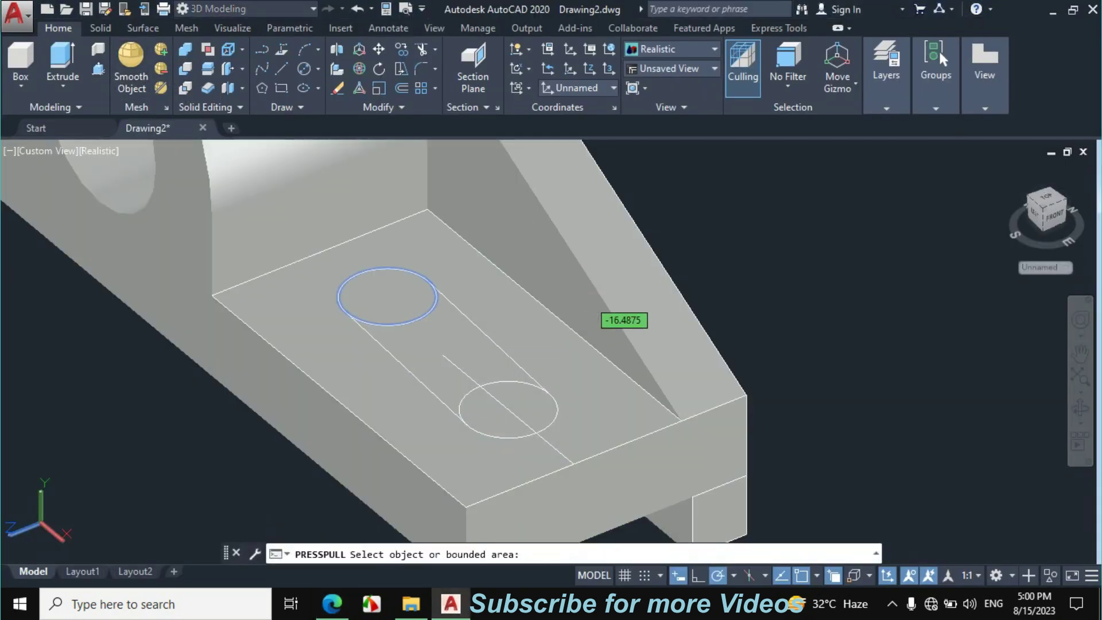
pyautogui.click(365, 278)
pyautogui.click(318, 442)
pyautogui.click(412, 364)
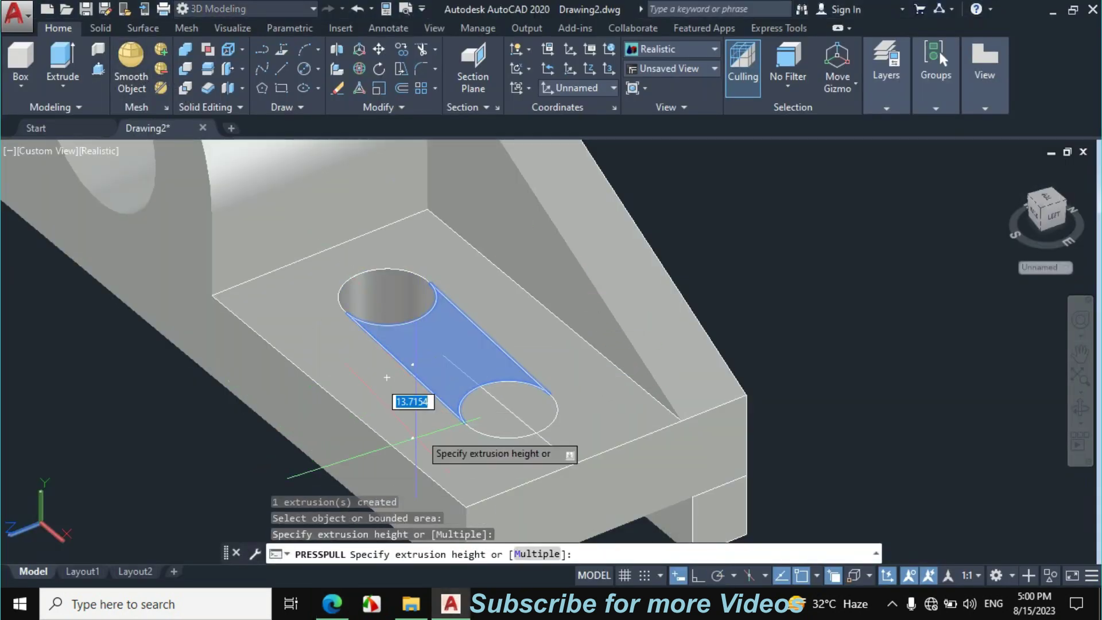
pyautogui.click(391, 344)
# Push the lower circle through the base to complete the rounded through slot.
pyautogui.keyDown('shift'); pyautogui.moveTo(390, 327); pyautogui.dragTo(482, 339, button='middle'); pyautogui.keyUp('shift')
pyautogui.click(497, 347)
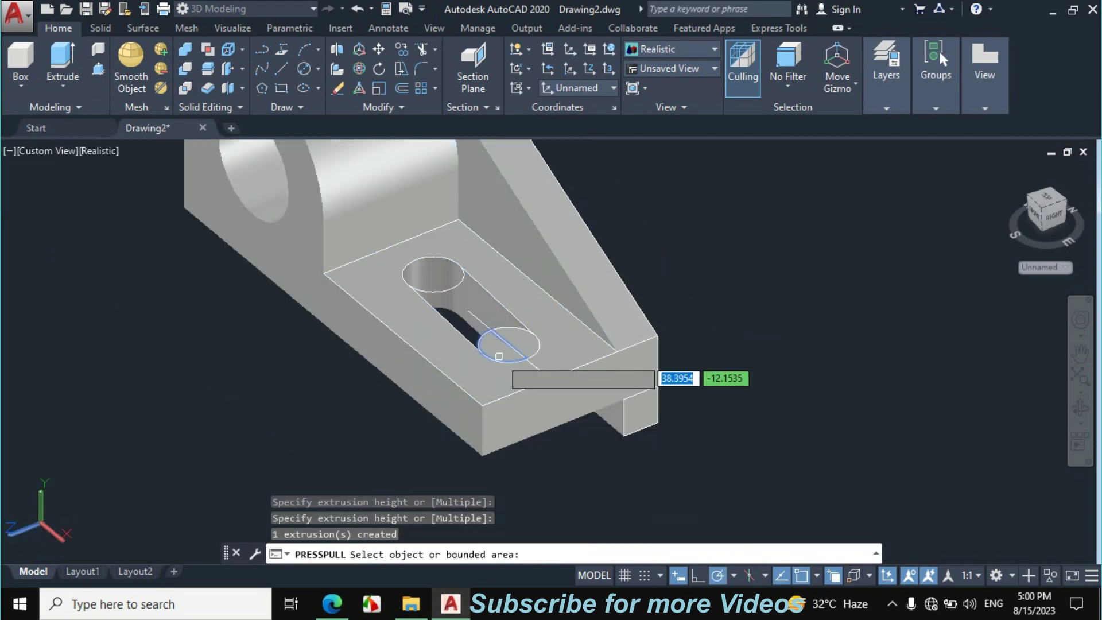
pyautogui.click(519, 373)
pyautogui.click(505, 344)
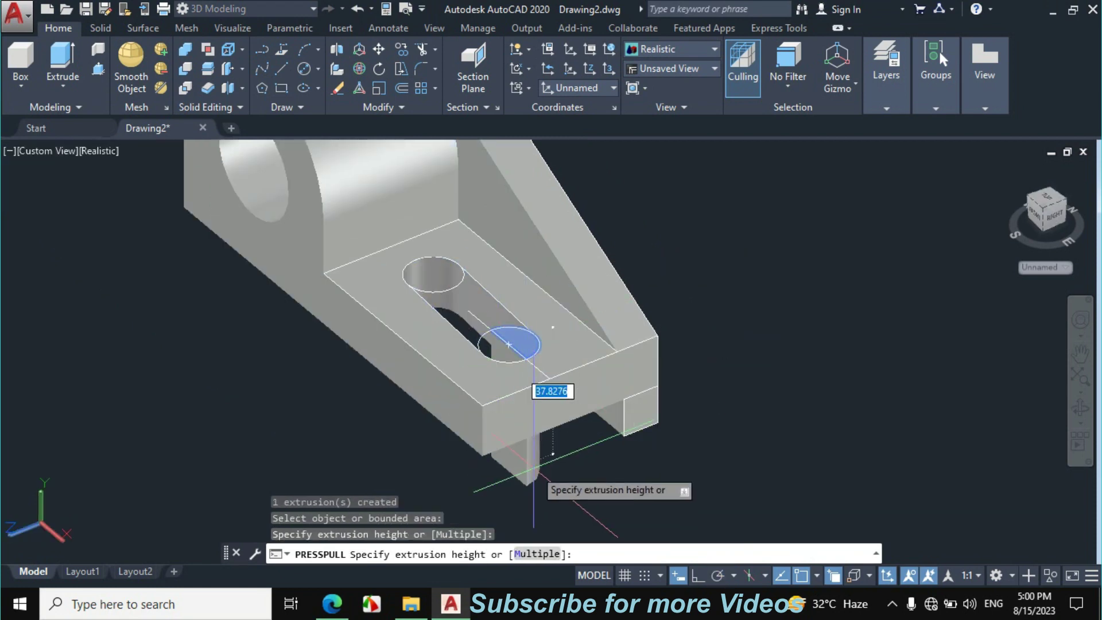
pyautogui.click(550, 431)
pyautogui.press('Return')
pyautogui.click(244, 227)
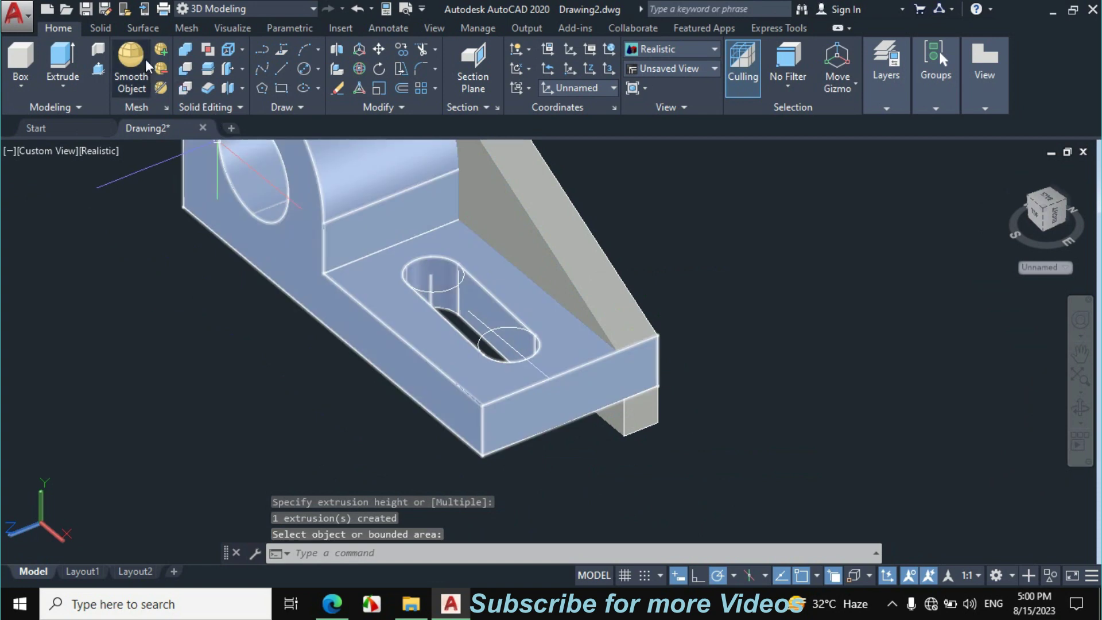
# Union all the bracket pieces into a single solid.
pyautogui.click(184, 50)
pyautogui.click(679, 204)
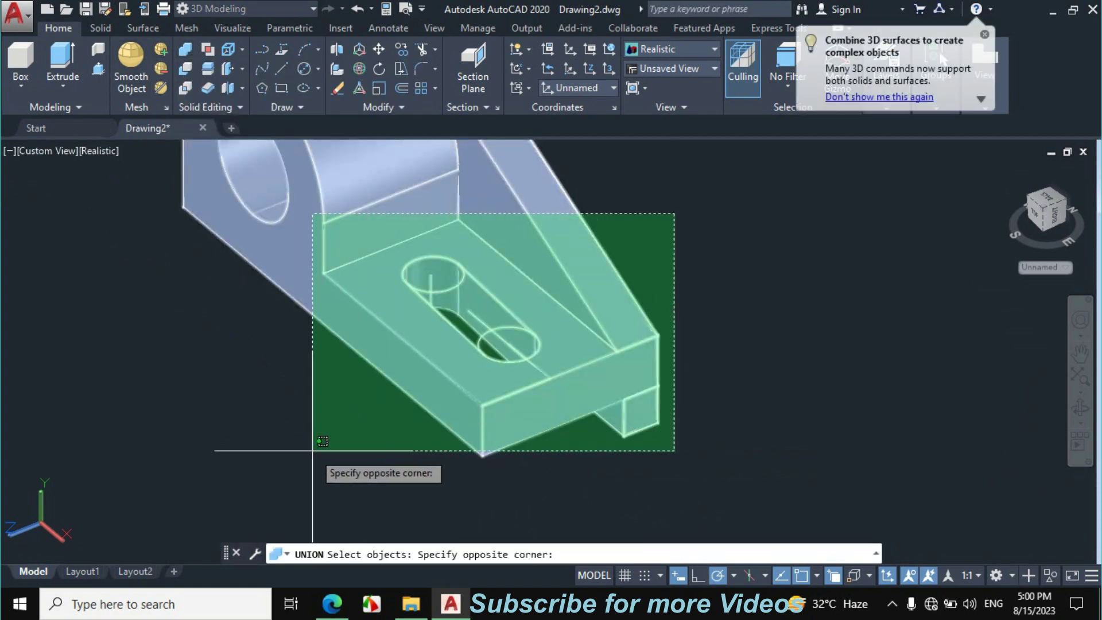
pyautogui.click(318, 453)
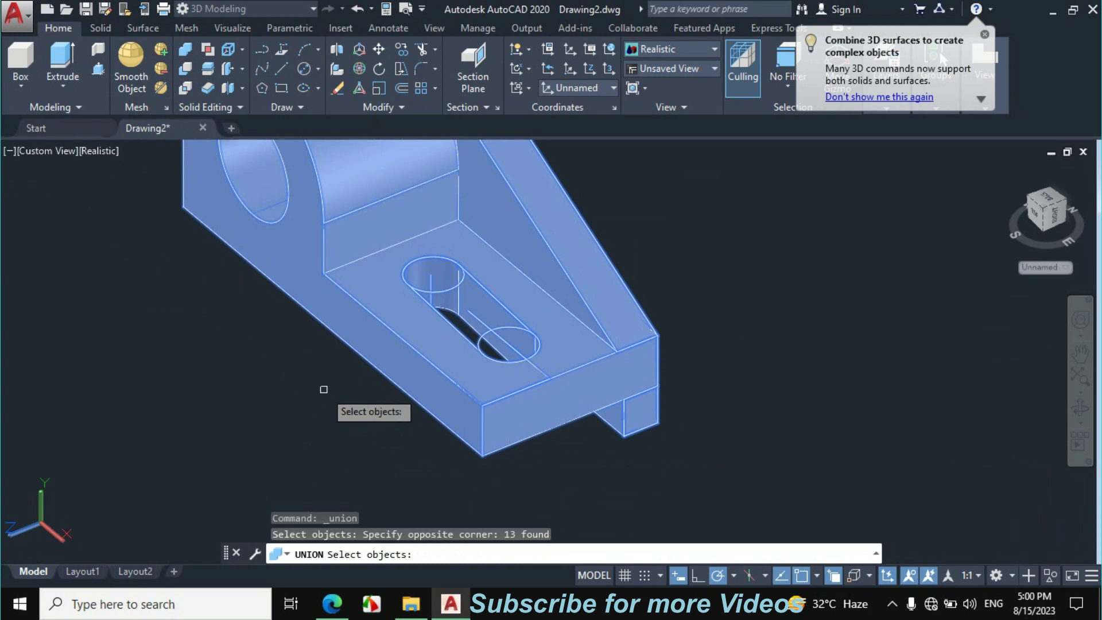
pyautogui.press('Return')
# Move the merged bracket solid off to the lower right, away from the wireframe.
pyautogui.click(425, 245)
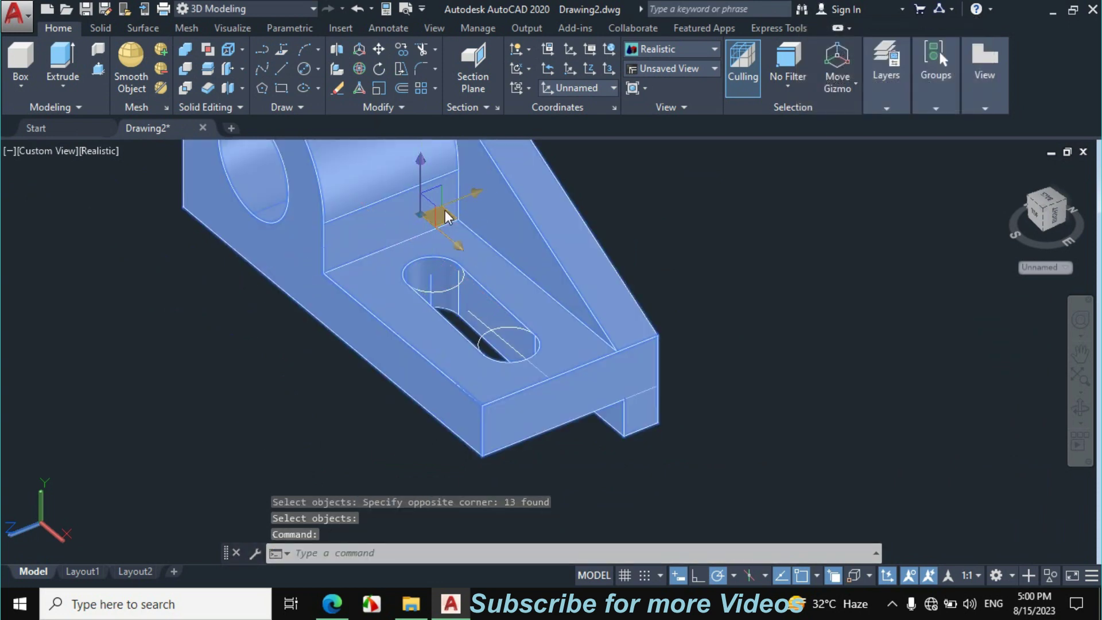
pyautogui.click(442, 228)
pyautogui.scroll(-3, 386, 224)
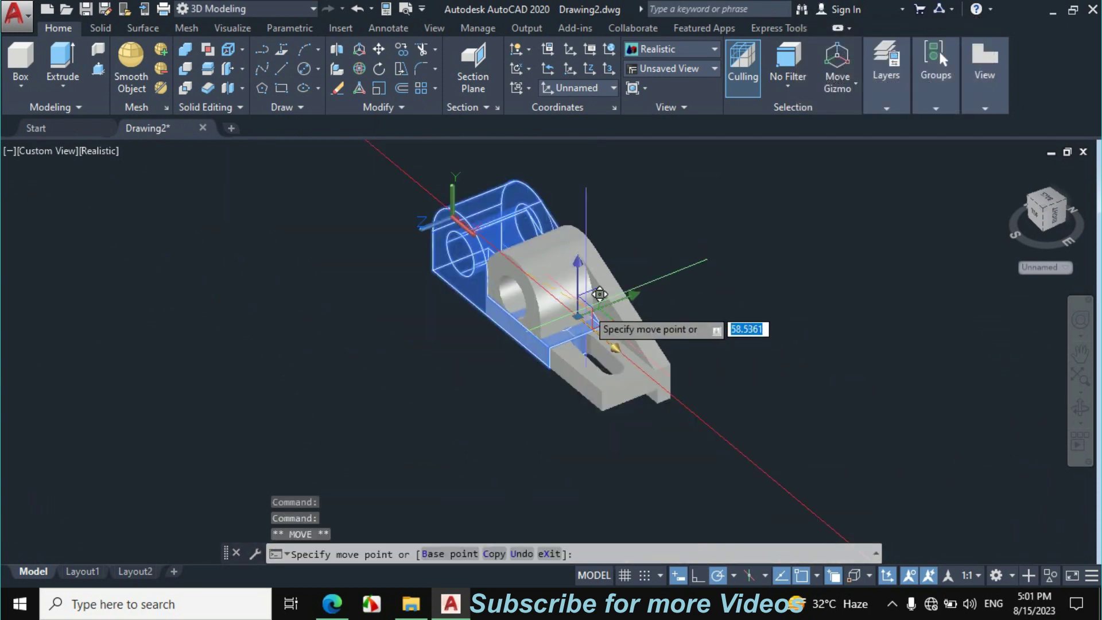
pyautogui.click(784, 446)
pyautogui.press('Escape')
# Erase the leftover wireframe outlines and orbit to inspect the clean bracket solid.
pyautogui.click(659, 204)
pyautogui.click(477, 373)
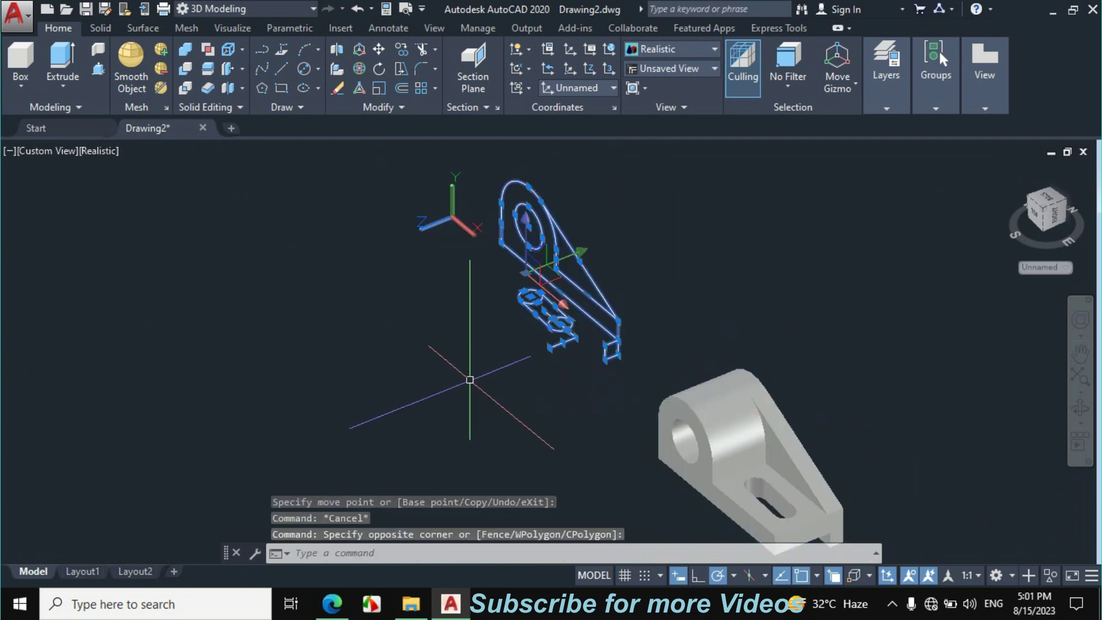
pyautogui.press('Return')
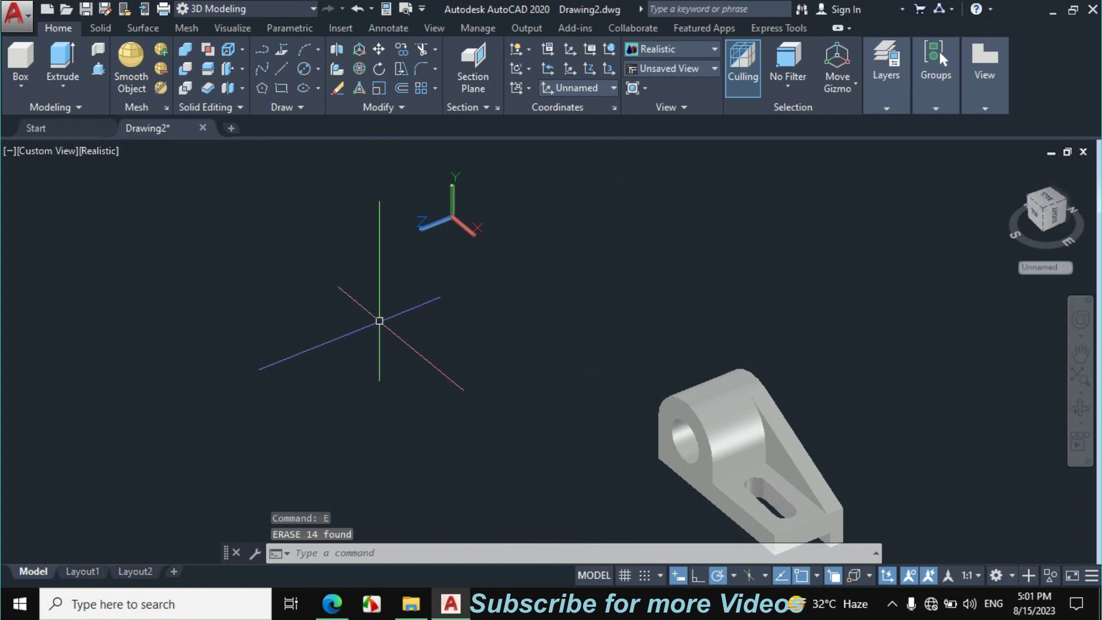
pyautogui.scroll(-4, 381, 319)
pyautogui.scroll(8, 494, 383)
pyautogui.scroll(-3, 567, 397)
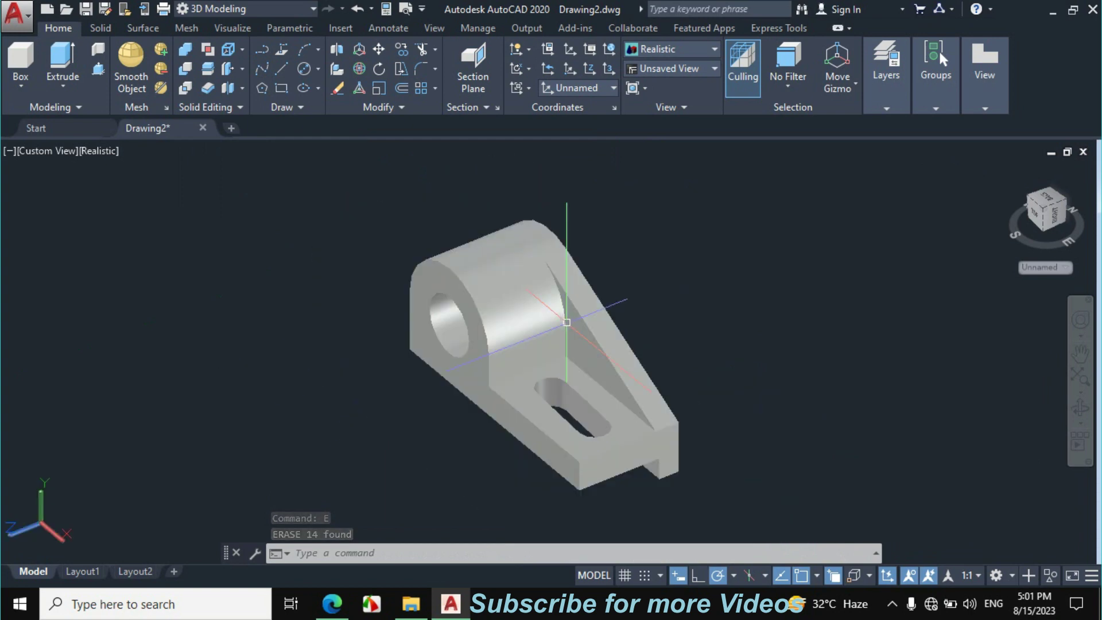
pyautogui.keyDown('shift'); pyautogui.moveTo(635, 399); pyautogui.dragTo(653, 385, button='middle'); pyautogui.keyUp('shift')
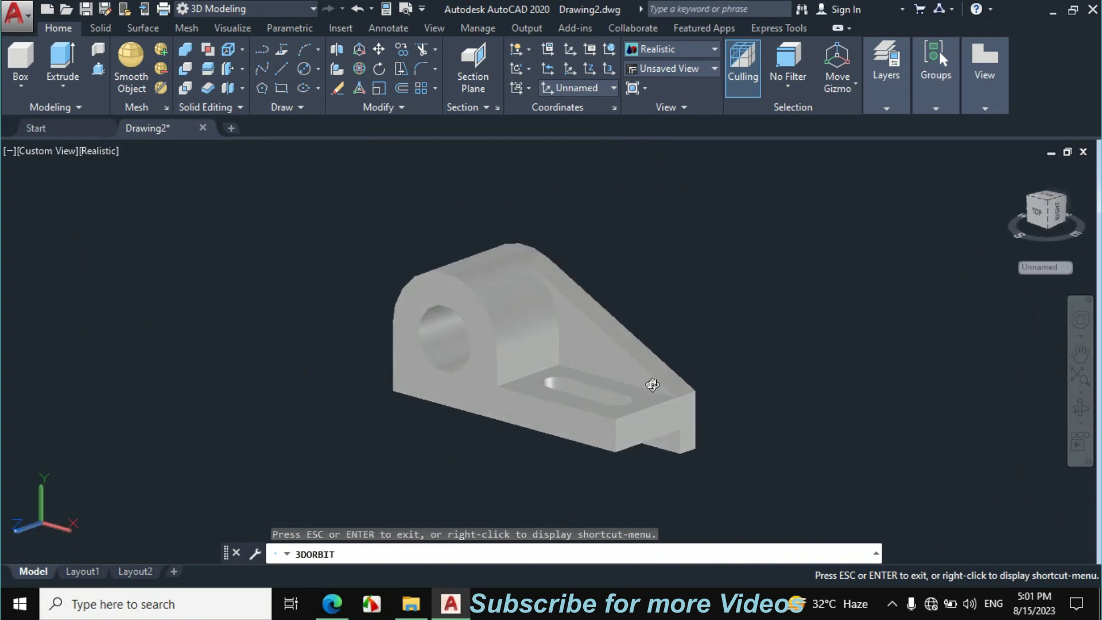